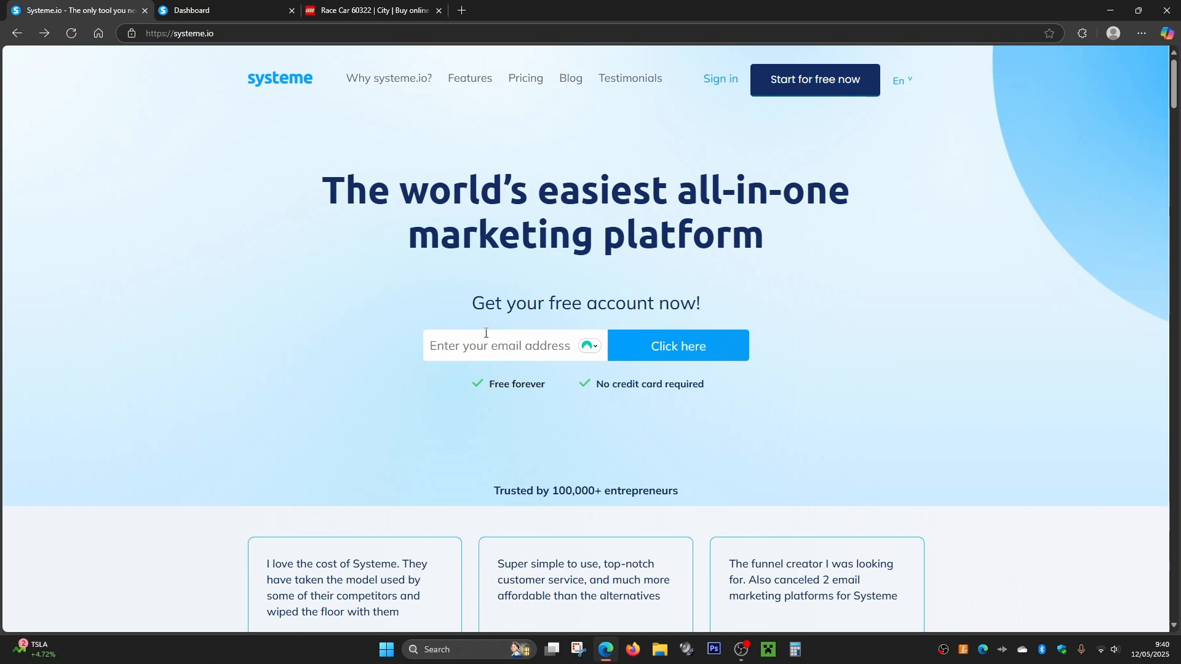
# - Check the free account offer and the pricing plans on the Systeme.io website, and close that page
pyautogui.moveTo(489, 383); pyautogui.dragTo(553, 387)
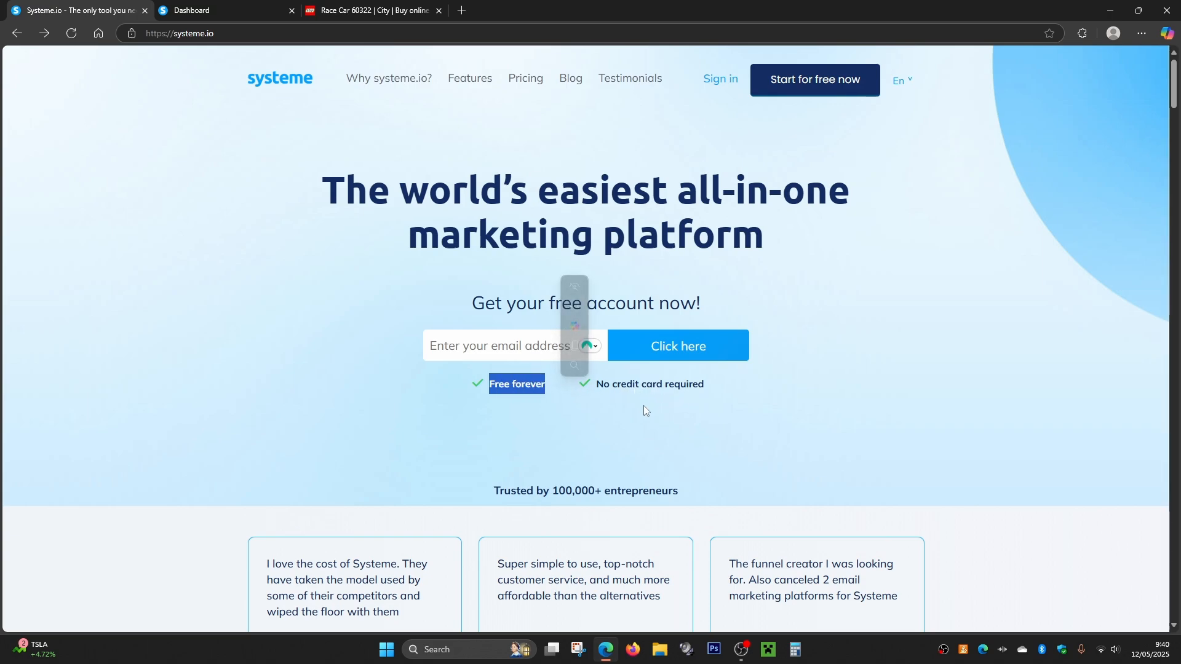
pyautogui.moveTo(639, 406); pyautogui.dragTo(635, 407)
pyautogui.click(562, 405)
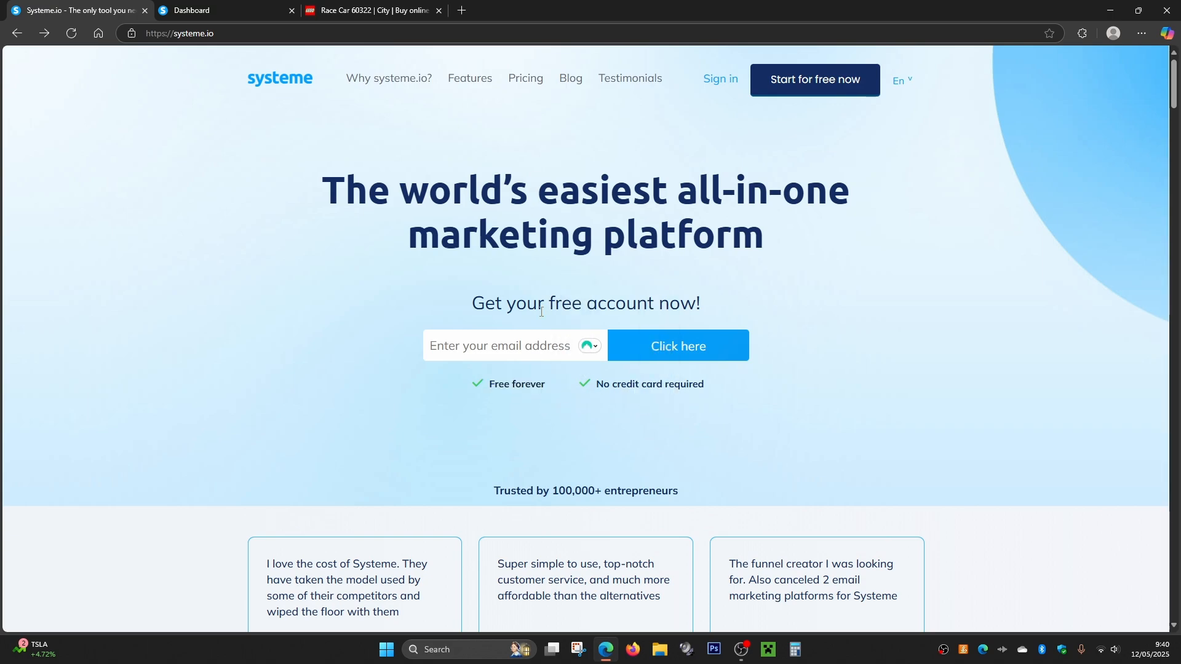
pyautogui.click(523, 88)
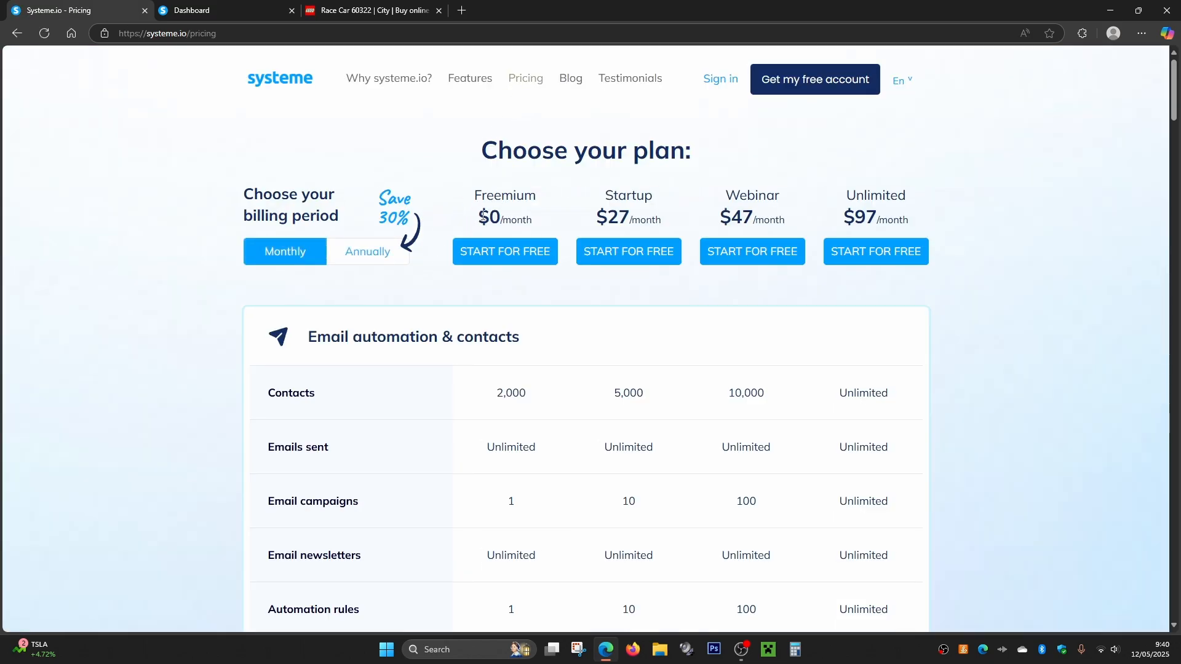
pyautogui.hotkey('ctrl', 'w')
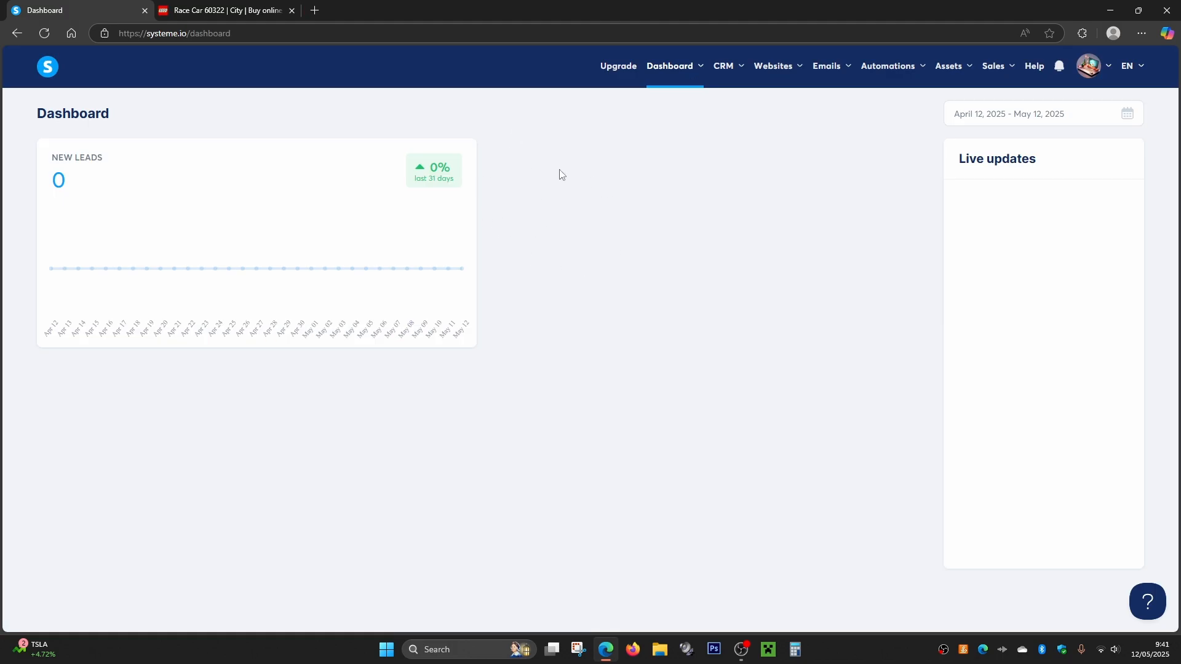
# - Open the main dashboard, and start creating a new product in the physical products list
pyautogui.click(659, 71)
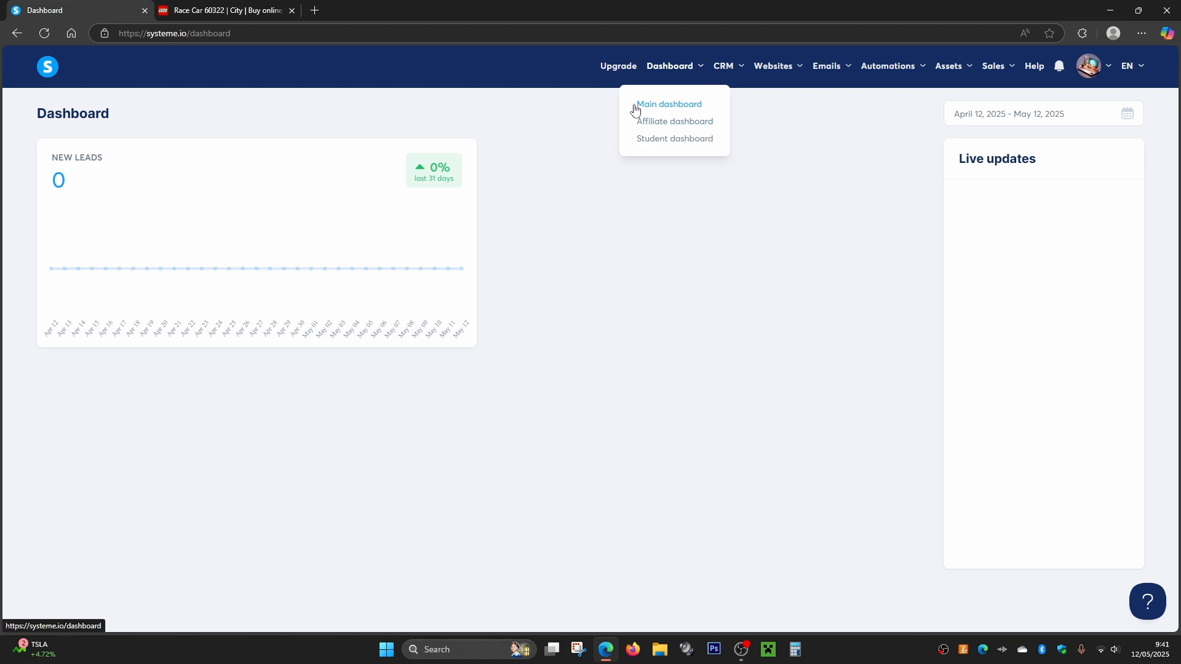
pyautogui.click(675, 106)
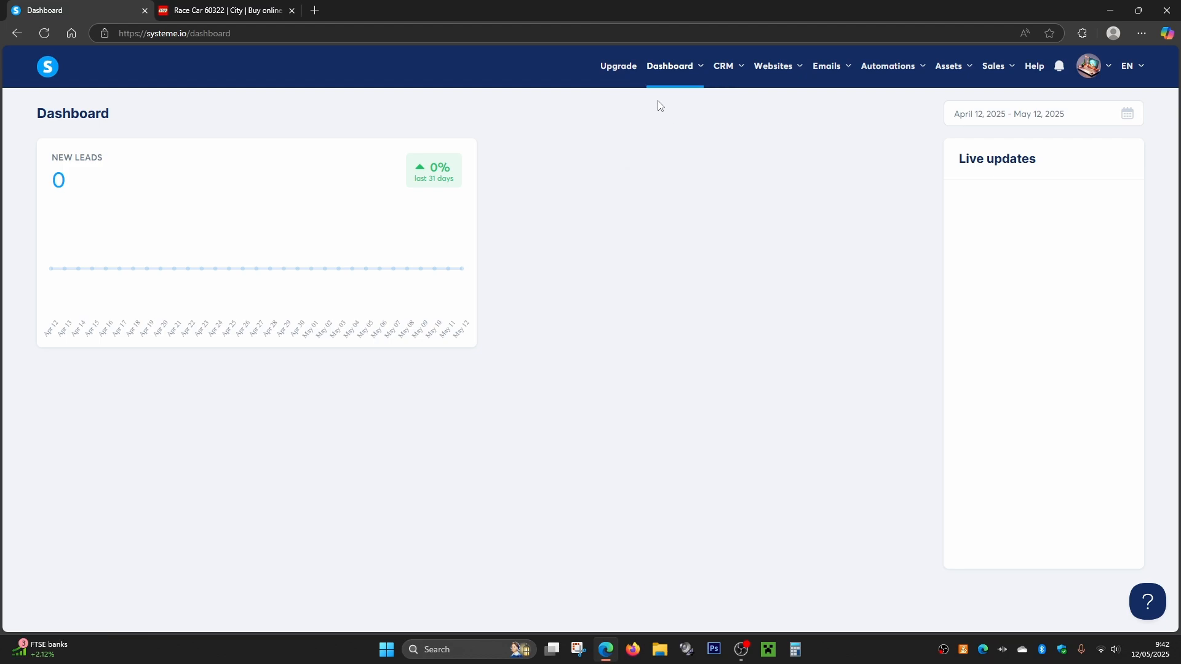
pyautogui.click(950, 66)
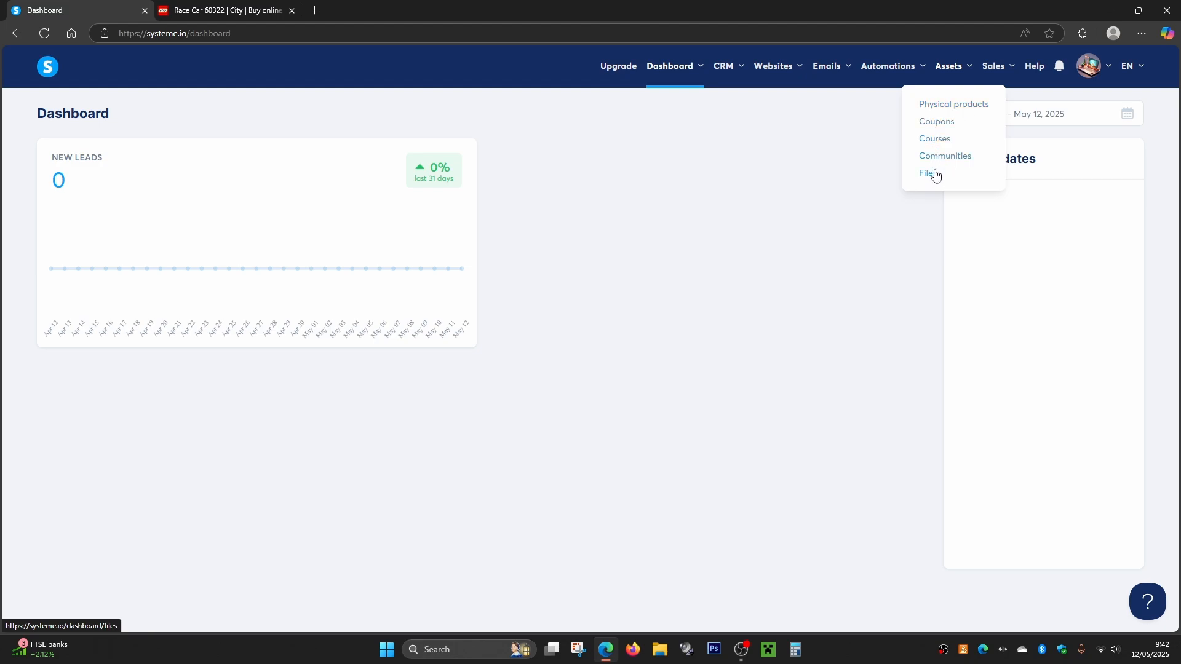
pyautogui.click(949, 107)
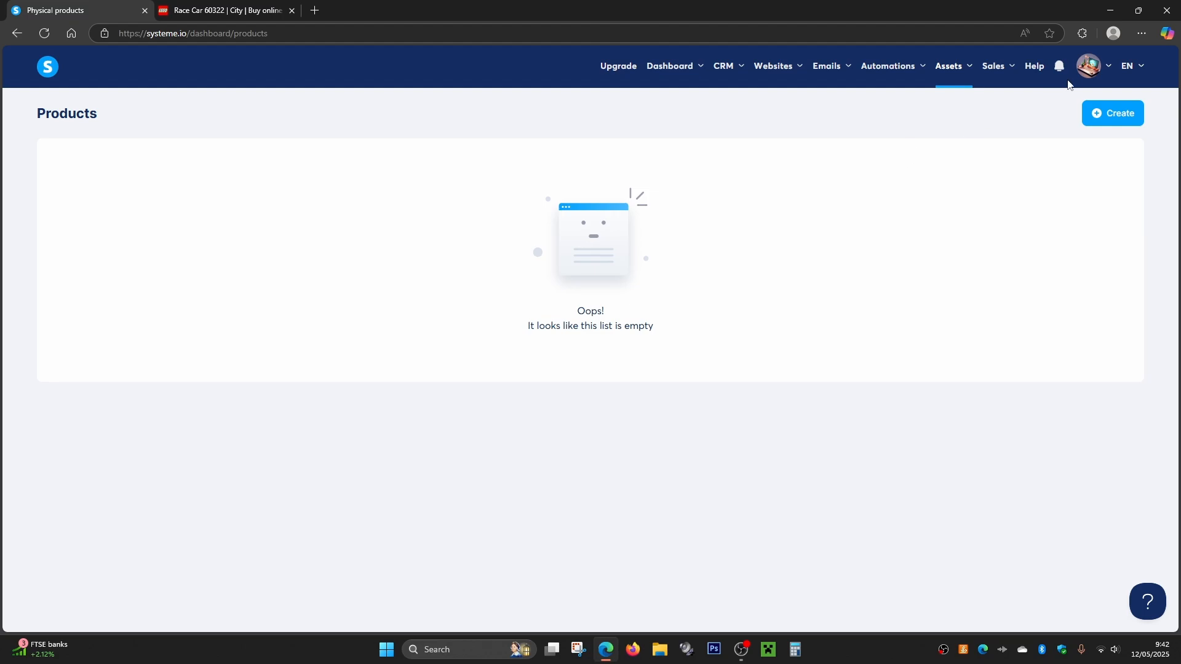
pyautogui.moveTo(1101, 69)
pyautogui.moveTo(949, 72)
pyautogui.click(1109, 121)
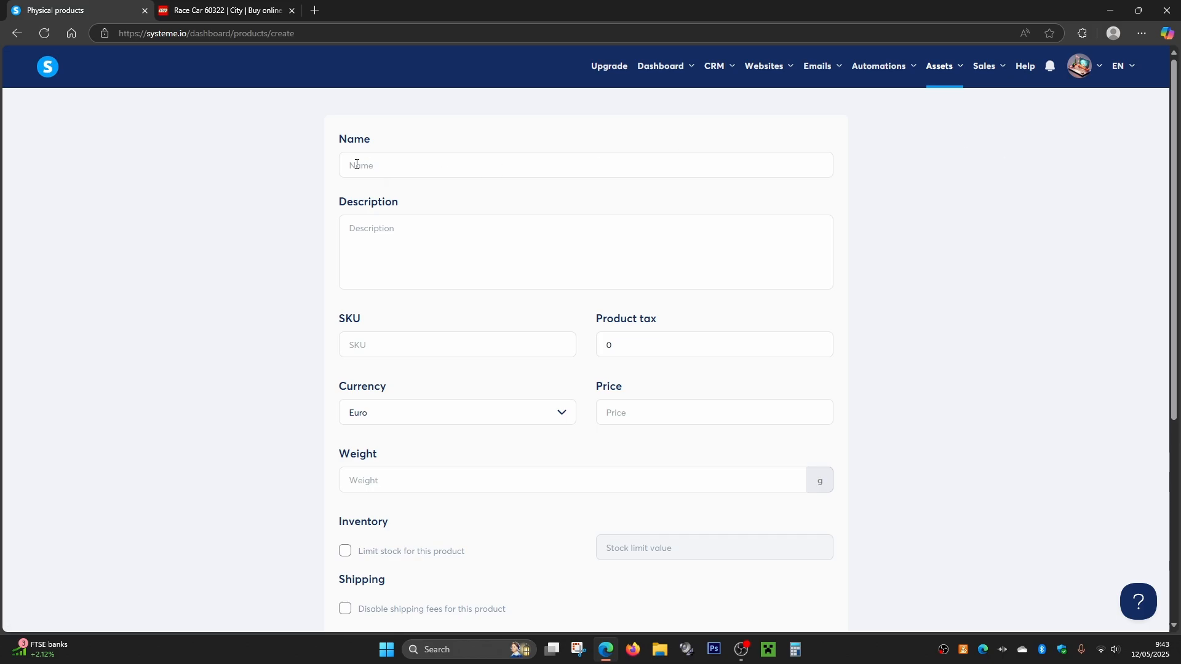
# - Review the LEGO Race Car 60322 page for product details, and return to the new product form
pyautogui.click(205, 11)
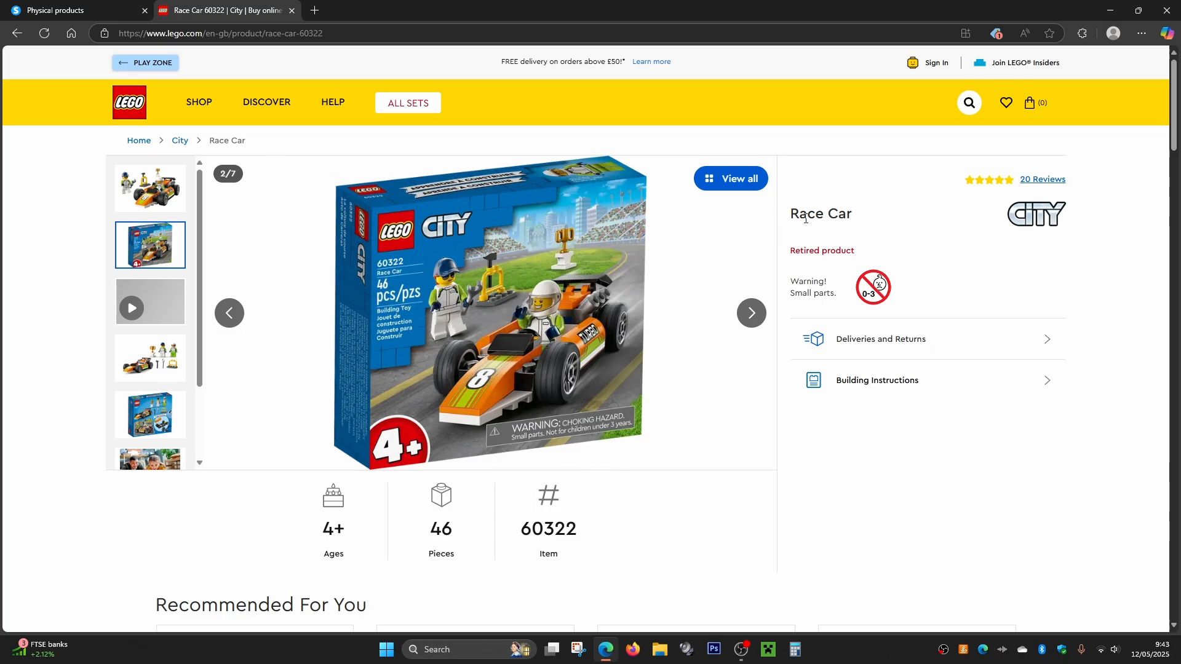
pyautogui.scroll(-10, 884, 296)
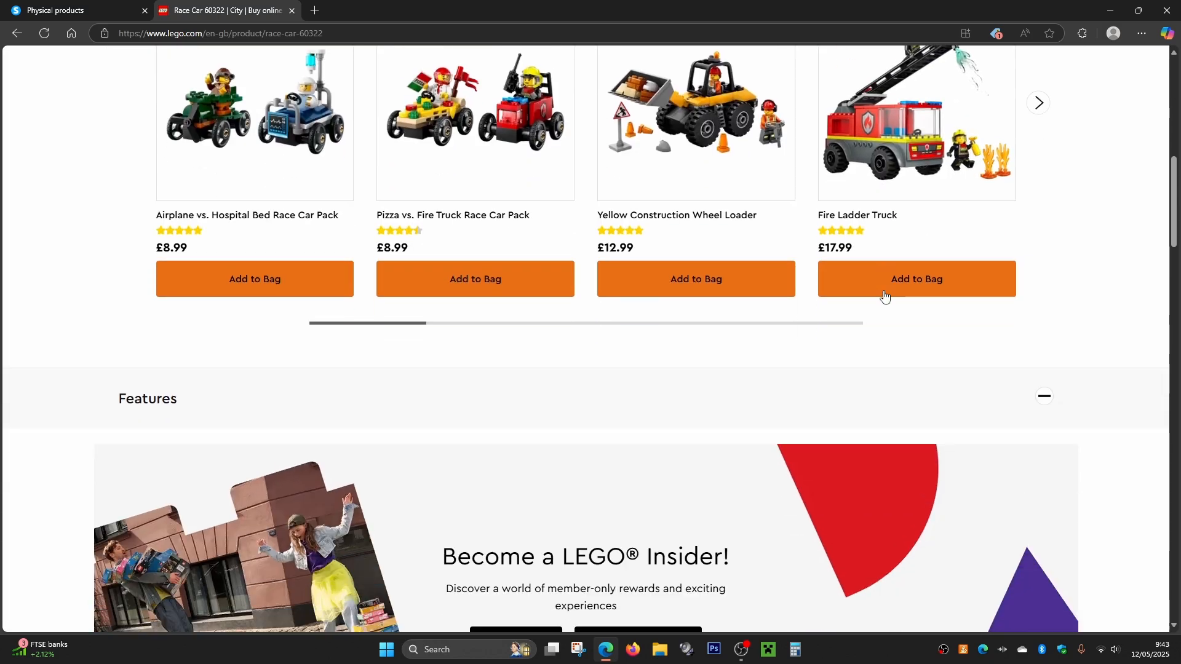
pyautogui.scroll(-13, 884, 296)
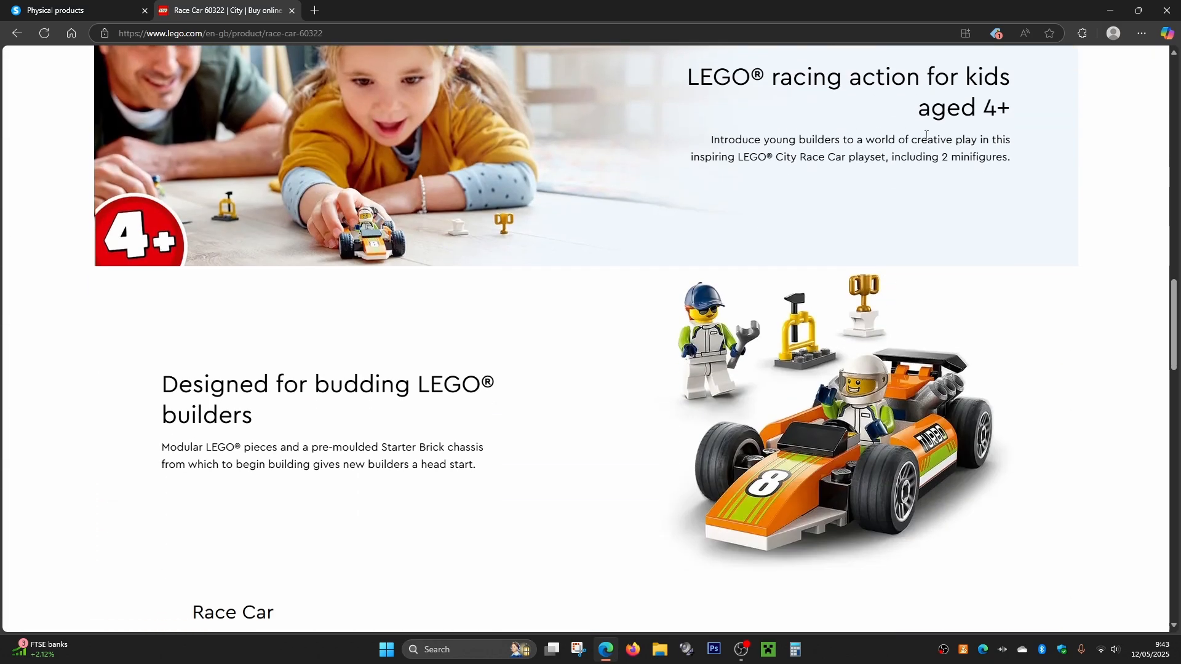
pyautogui.scroll(-4, 926, 134)
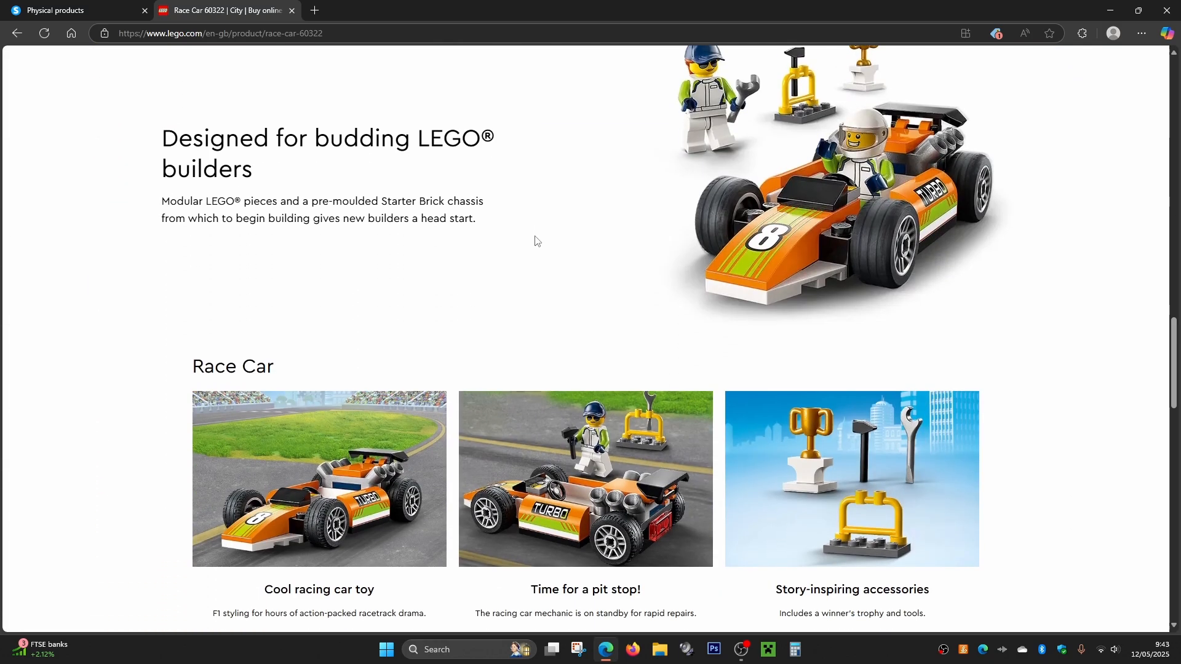
pyautogui.click(83, 11)
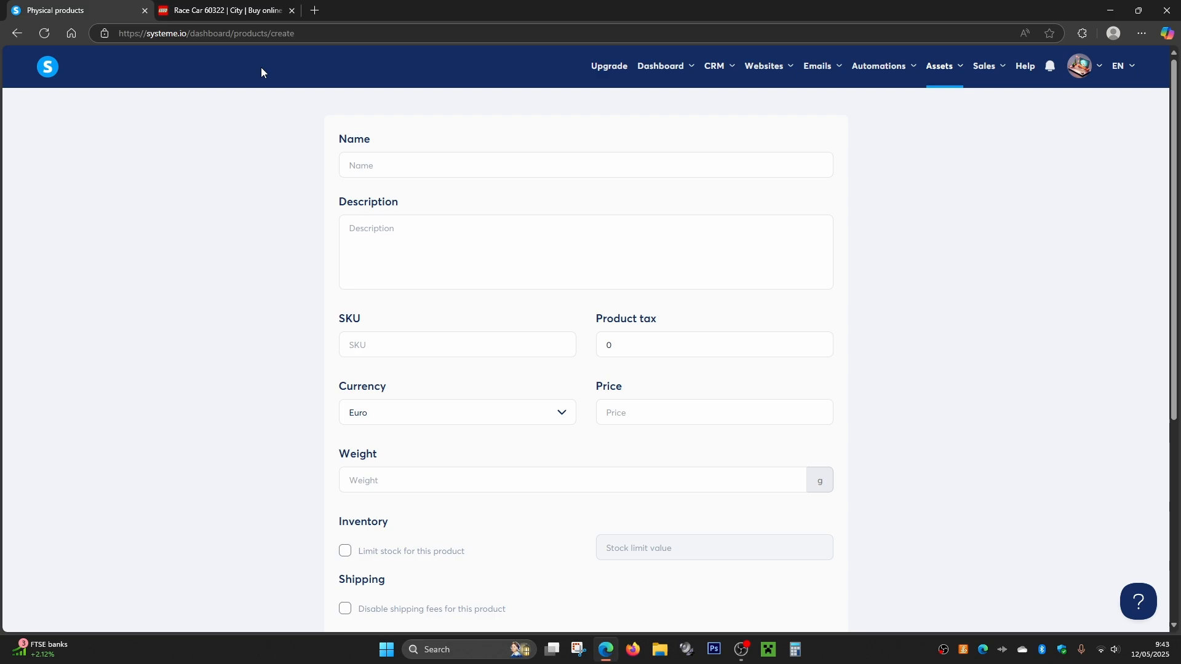
# - Name the new product "lego 60322 Race Car"
pyautogui.click(401, 156)
pyautogui.write('lego')
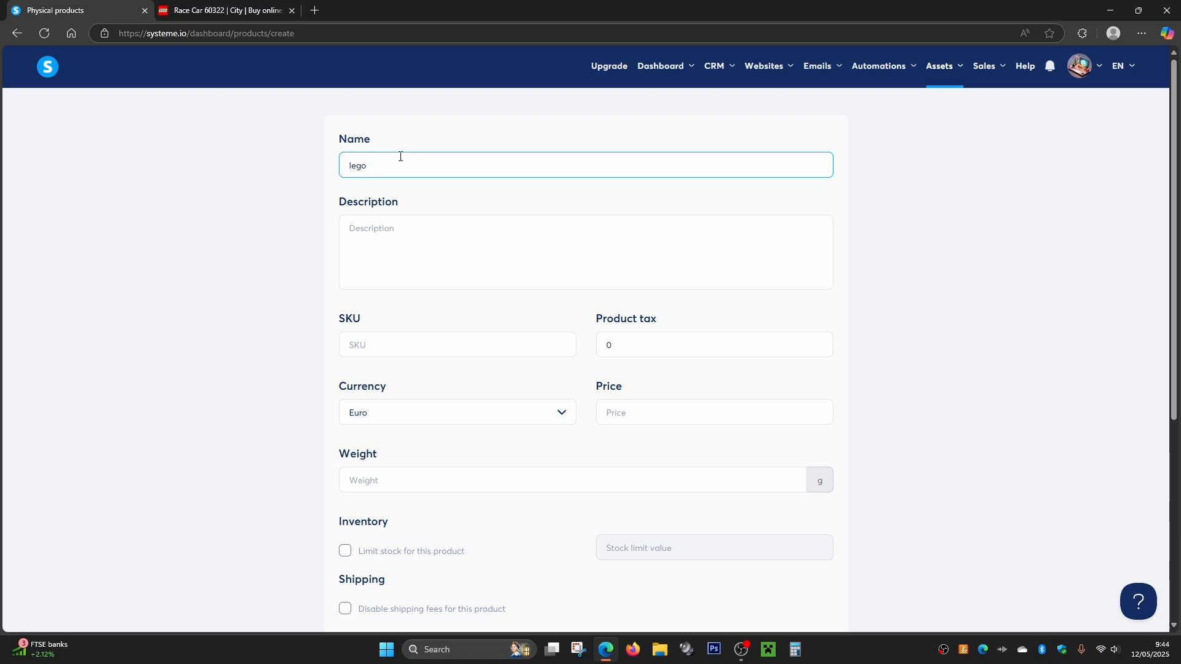
pyautogui.write(' 60322')
pyautogui.write('Race Car')
pyautogui.moveTo(398, 166); pyautogui.dragTo(451, 164)
pyautogui.click(451, 164)
# - Look through the LEGO page's feature texts for description material, and return to the empty product description
pyautogui.click(386, 227)
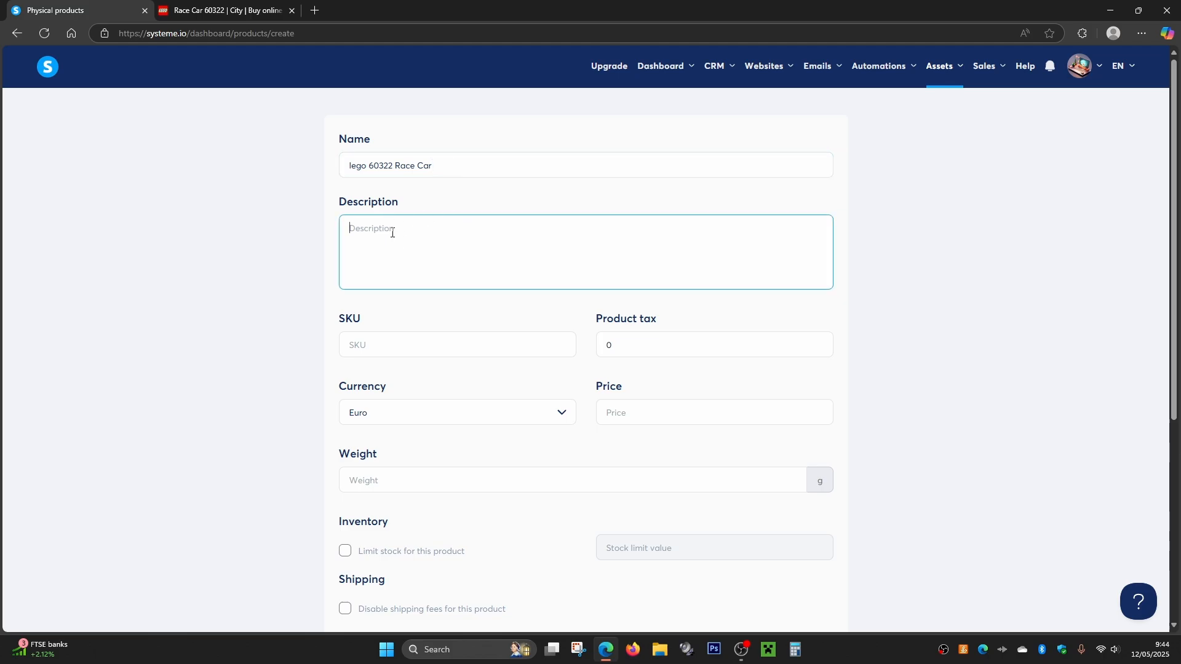
pyautogui.click(231, 8)
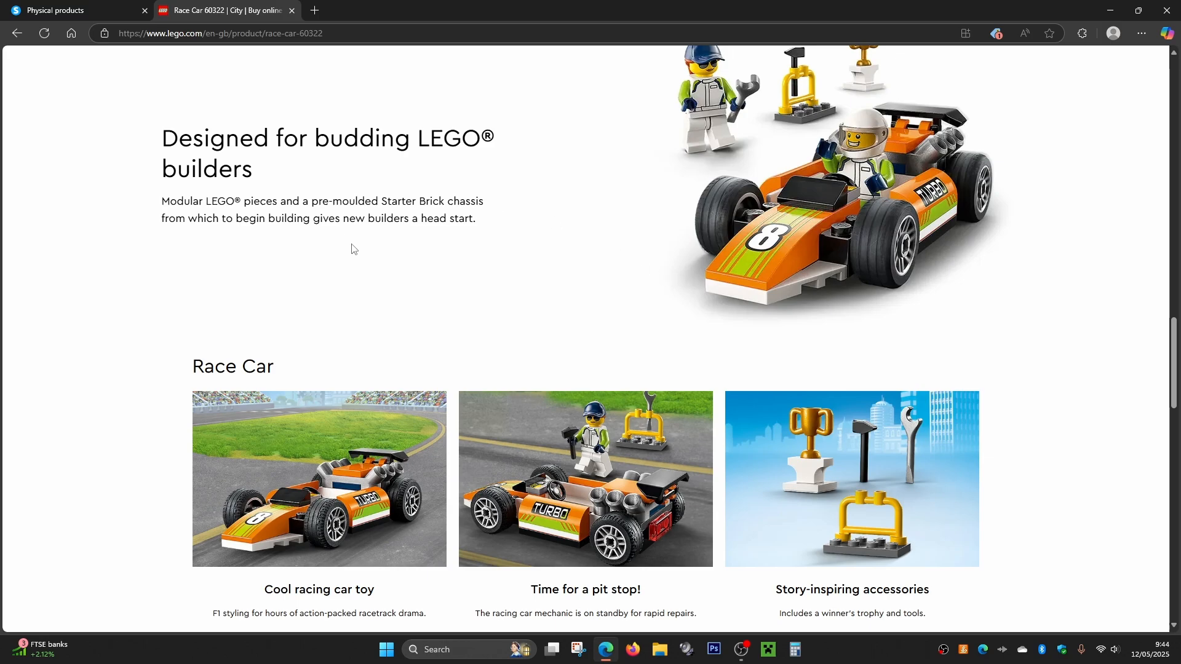
pyautogui.scroll(3, 369, 253)
pyautogui.scroll(2, 489, 257)
pyautogui.scroll(-4, 783, 297)
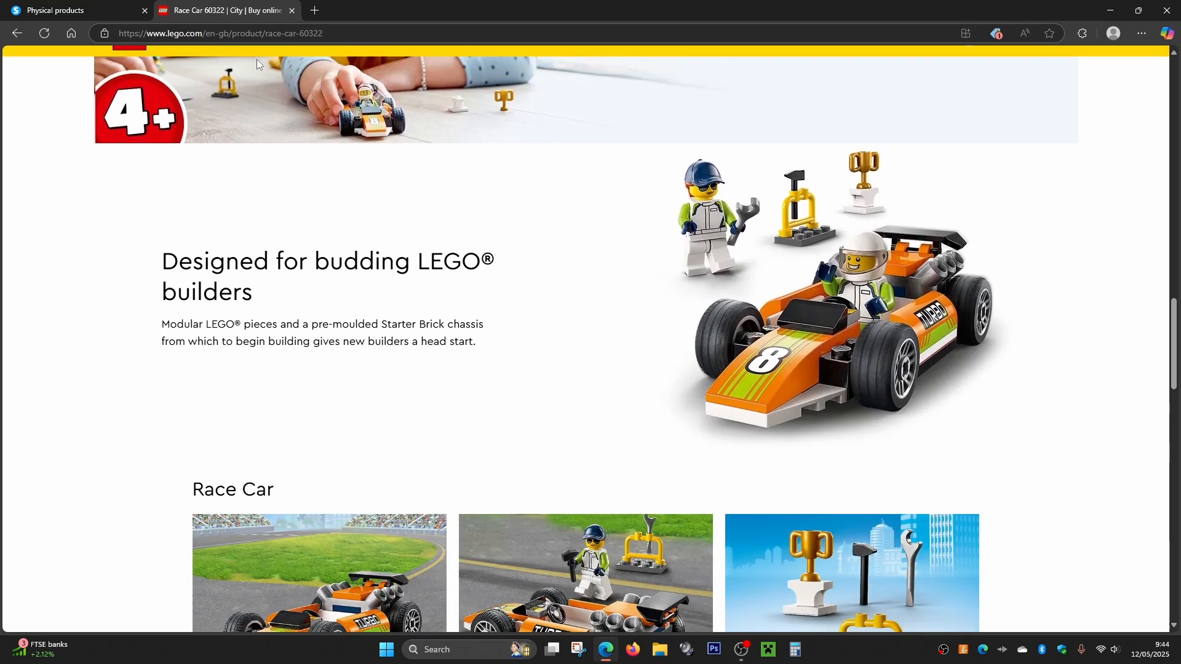
pyautogui.click(43, 5)
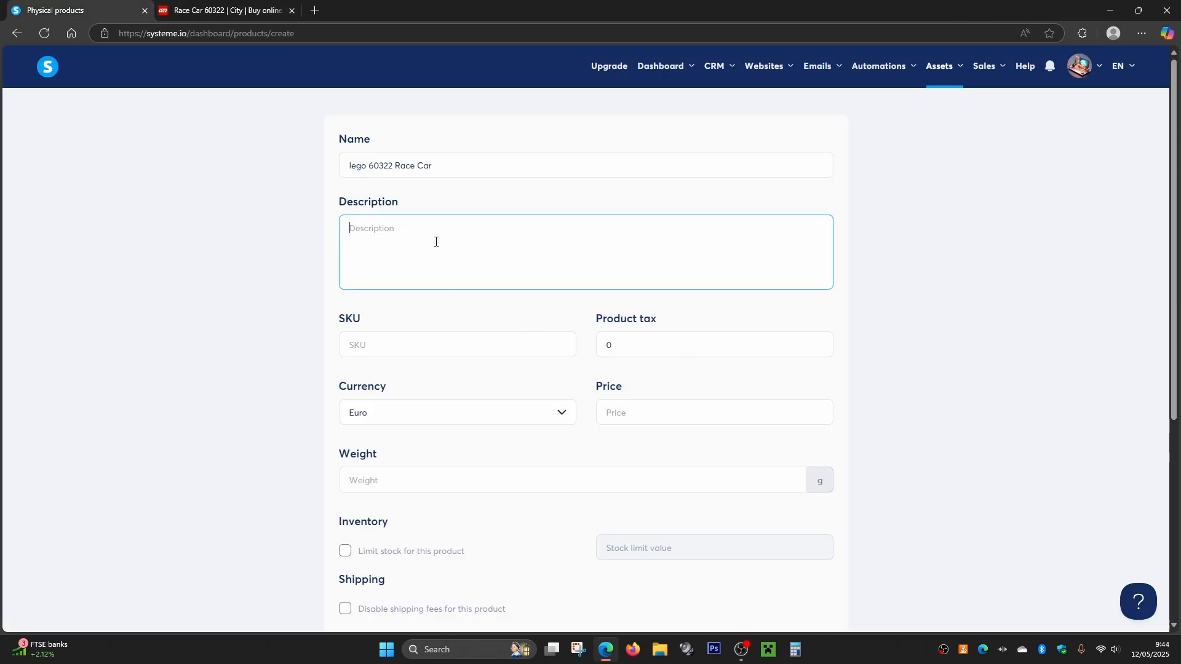
# - Try LEG-237 and 234 as the product's SKU, and clear the value
pyautogui.scroll(-2, 392, 229)
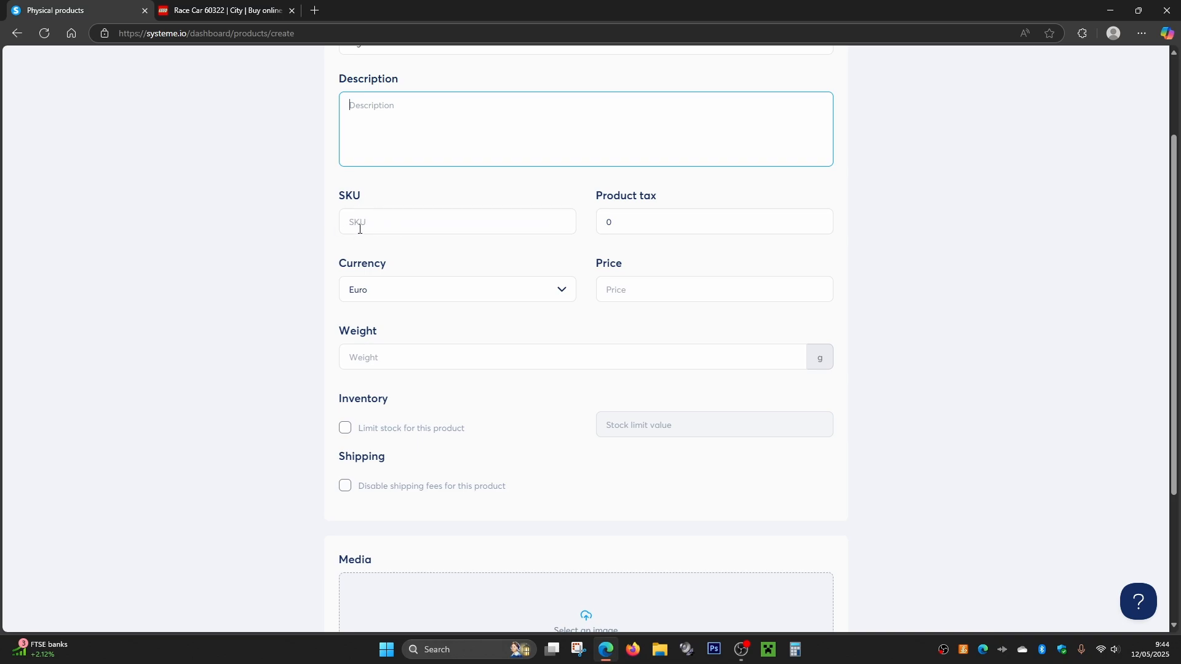
pyautogui.click(360, 228)
pyautogui.write('LEG-237')
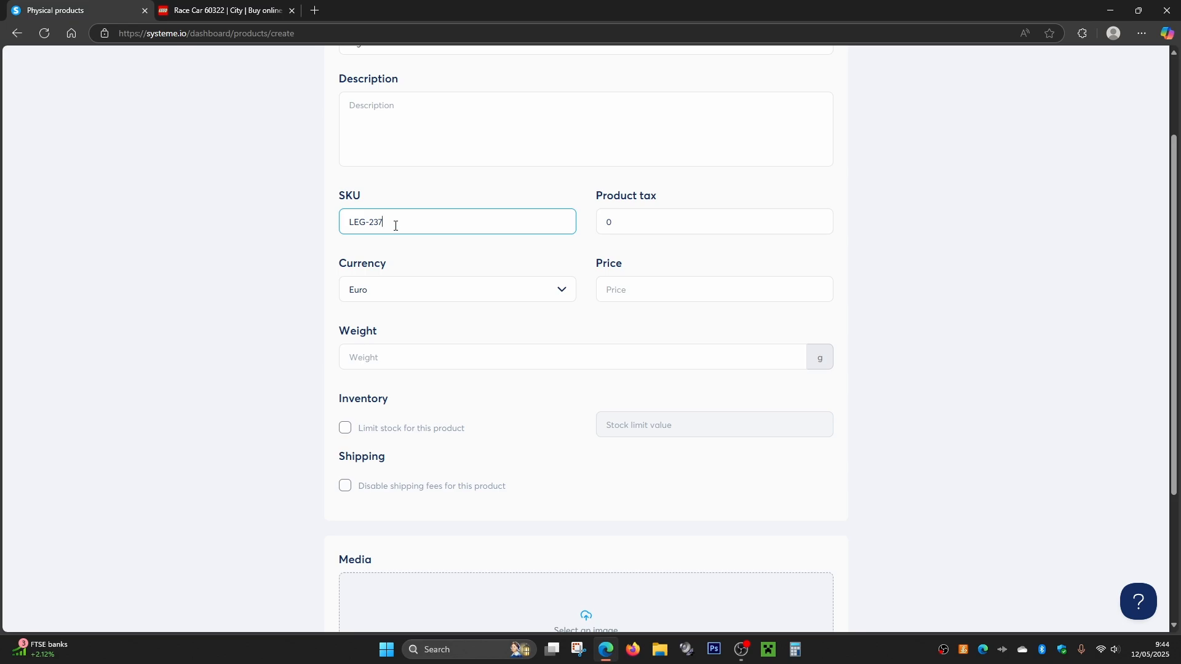
pyautogui.moveTo(387, 221); pyautogui.dragTo(304, 223)
pyautogui.moveTo(395, 224); pyautogui.dragTo(297, 227)
pyautogui.write('234')
pyautogui.click(342, 177)
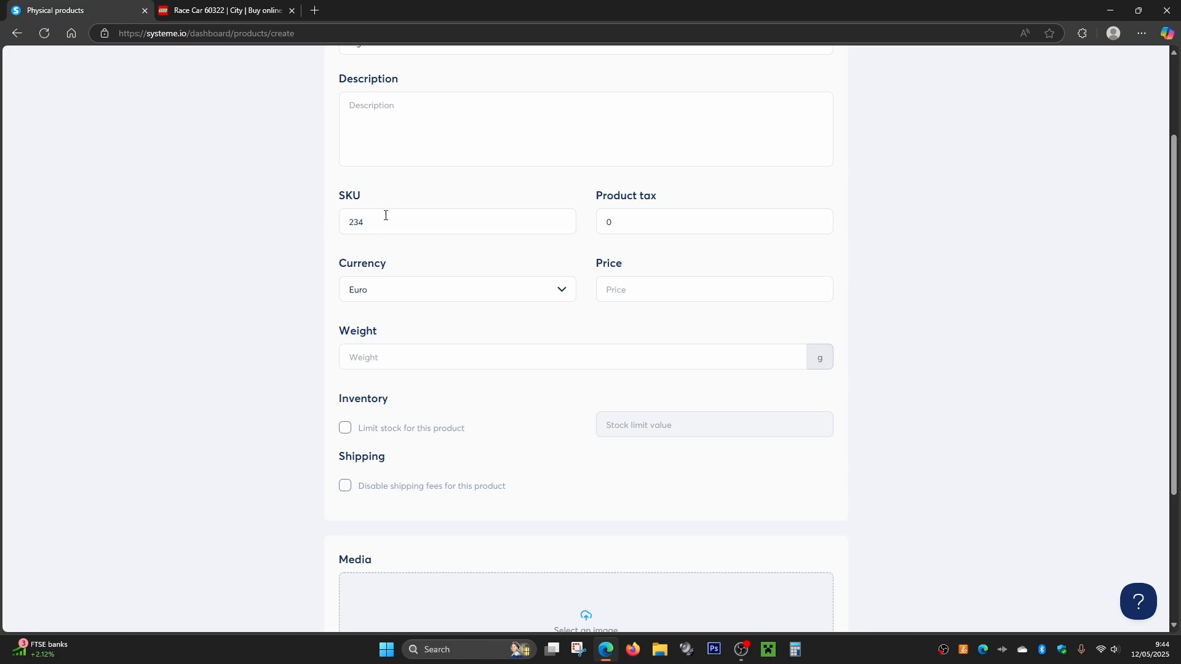
pyautogui.moveTo(363, 222); pyautogui.dragTo(334, 227)
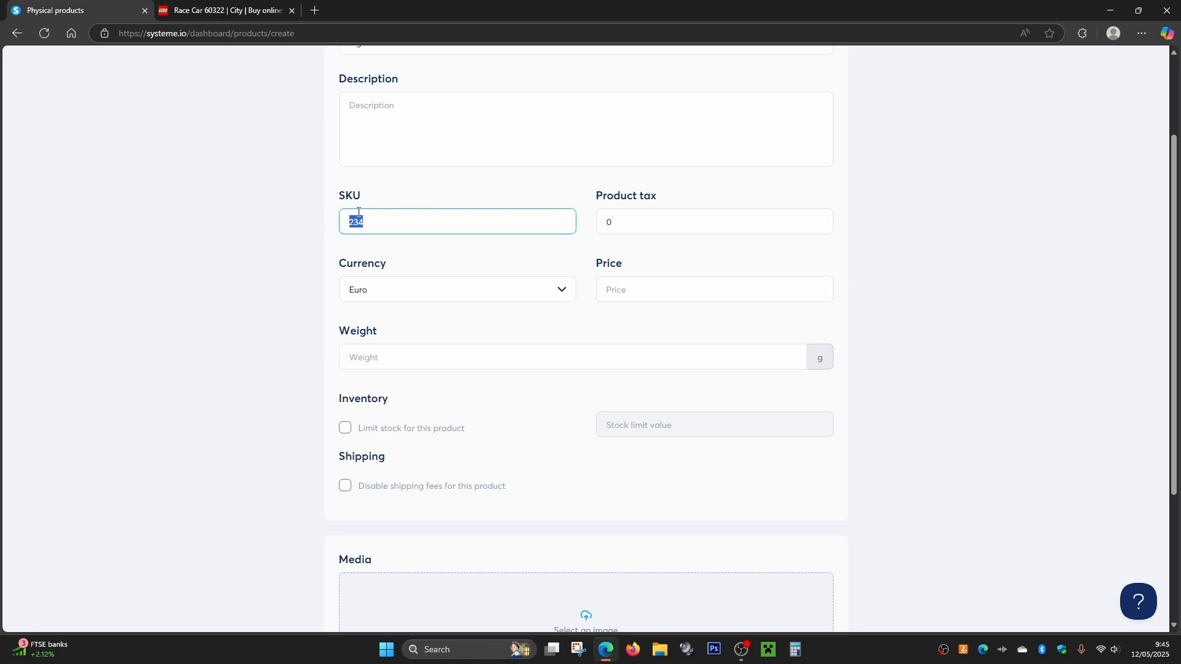
pyautogui.press('BackSpace')
pyautogui.click(401, 197)
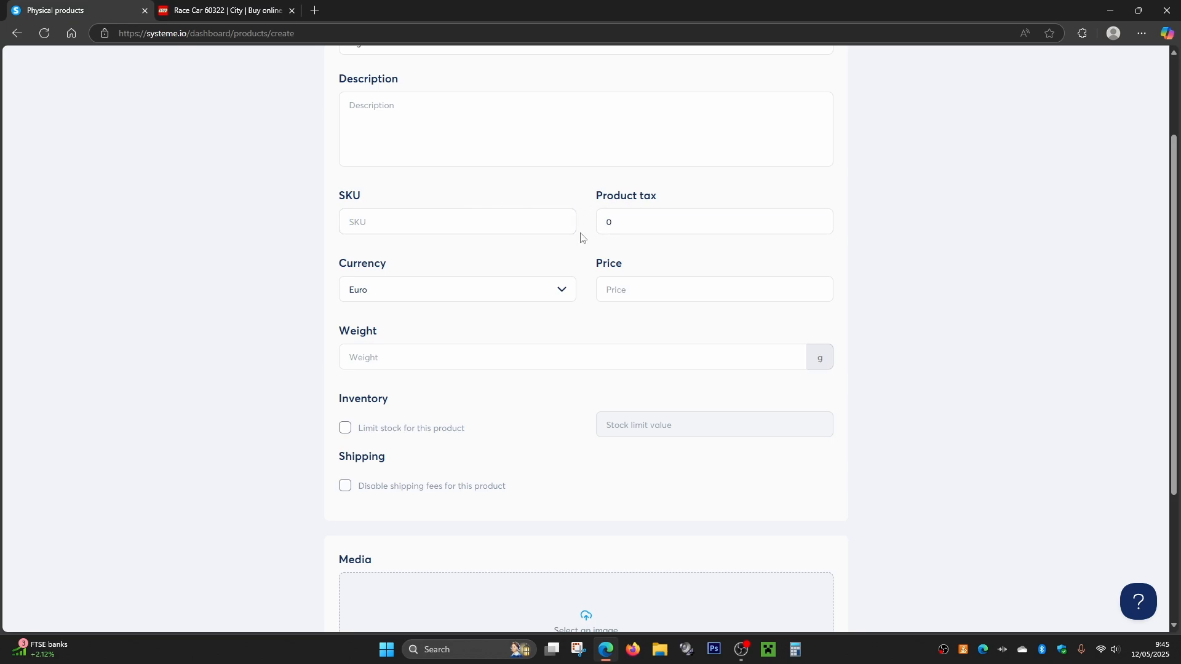
# - Set the product's currency to U.S. Dollar
pyautogui.scroll(-2, 623, 197)
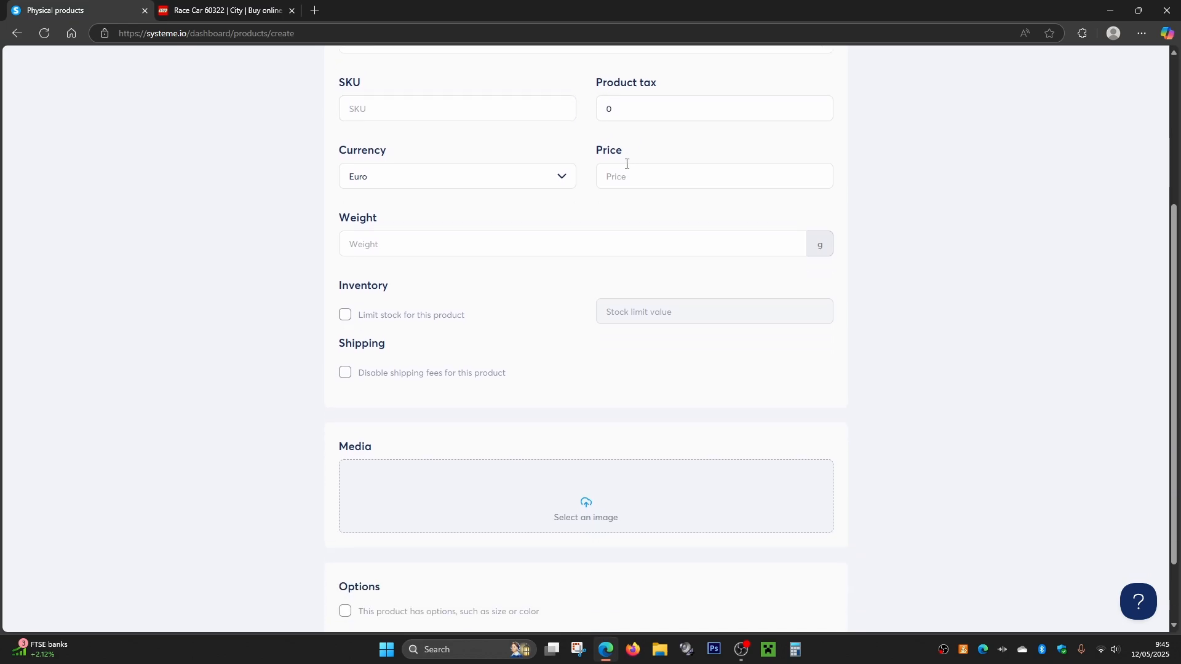
pyautogui.click(419, 167)
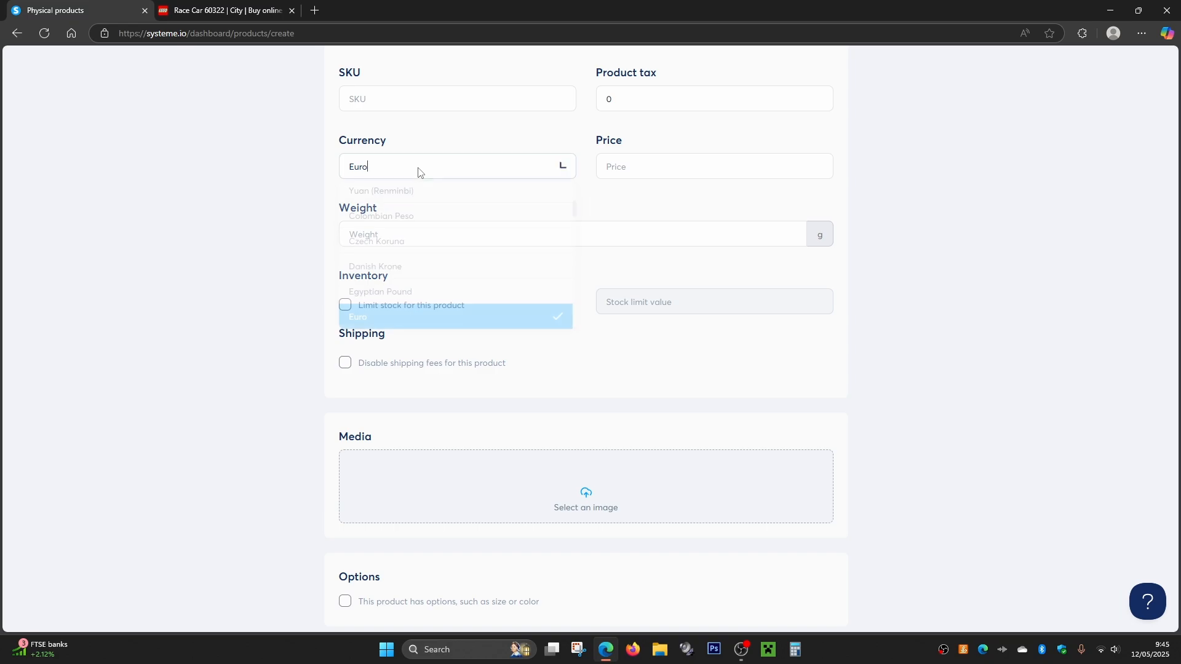
pyautogui.scroll(-5, 403, 286)
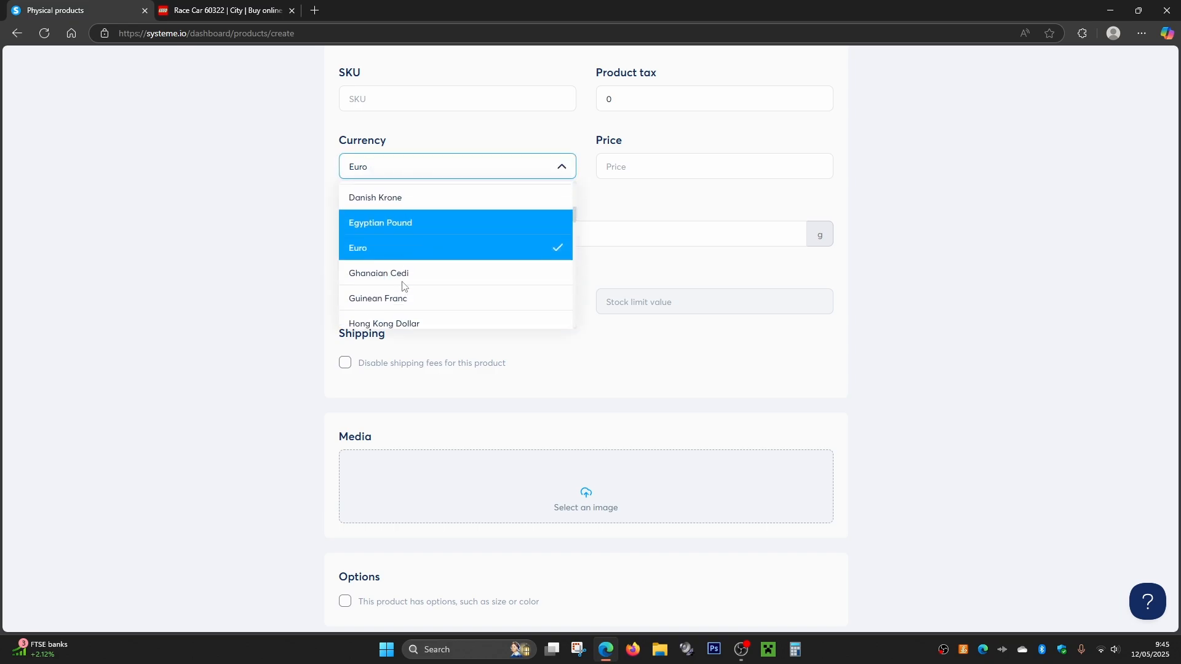
pyautogui.scroll(-8, 403, 285)
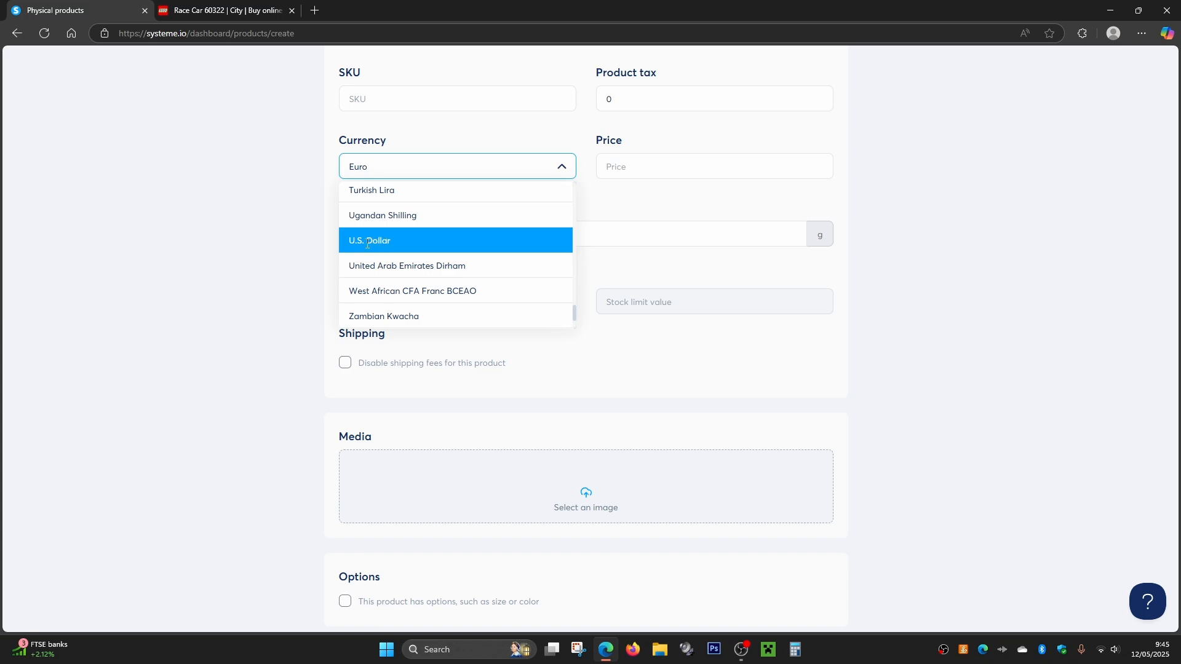
pyautogui.click(369, 241)
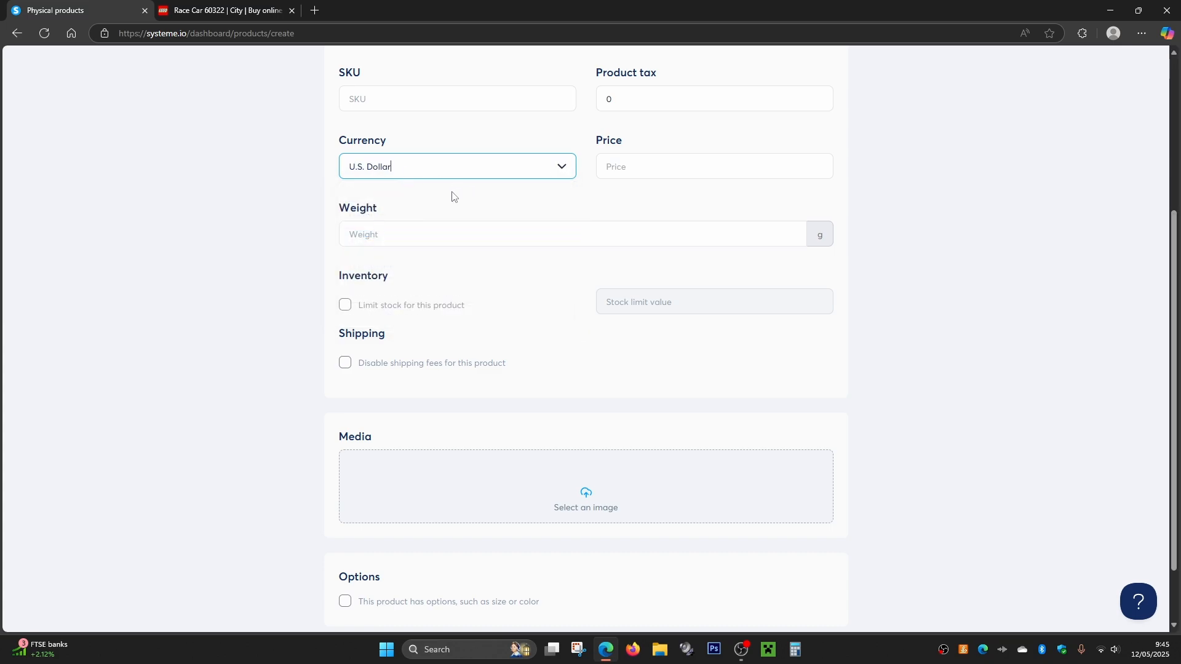
# - Set the product's price to 15 and its weight to 350 g
pyautogui.click(622, 166)
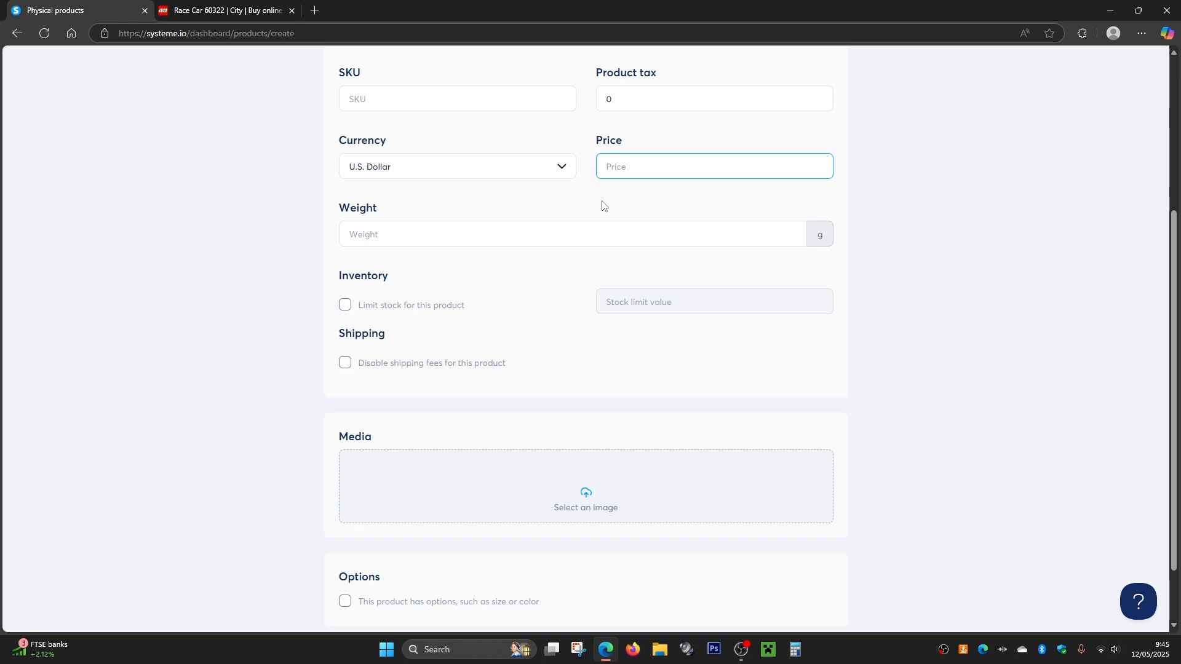
pyautogui.write('15')
pyautogui.click(602, 206)
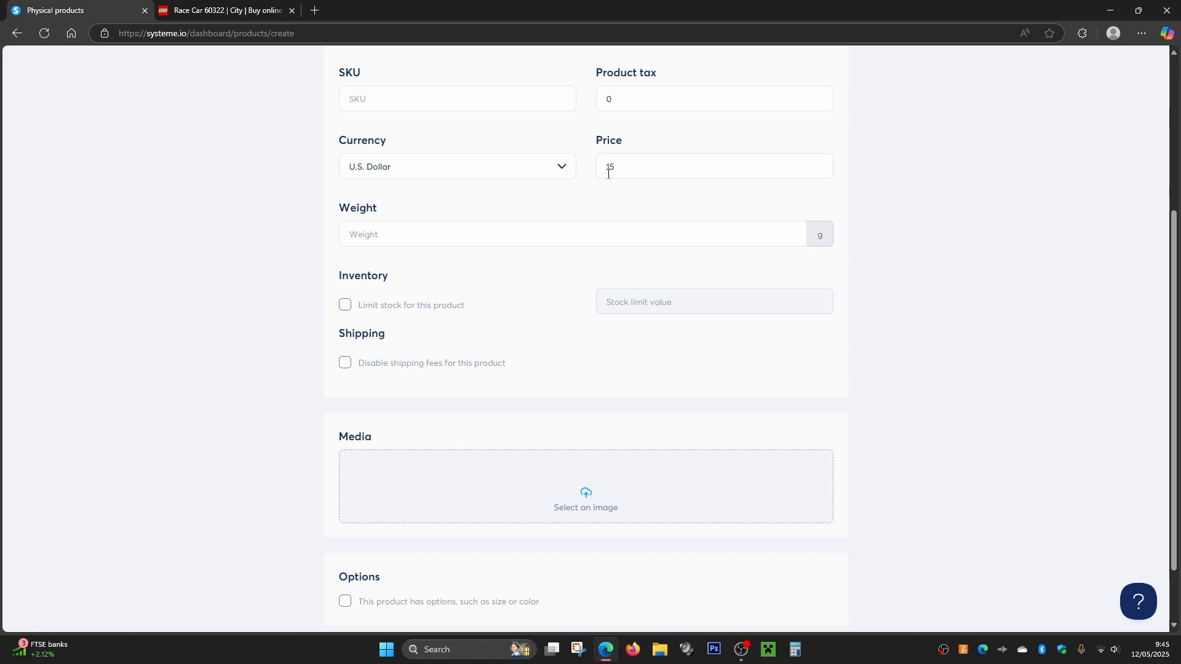
pyautogui.click(436, 238)
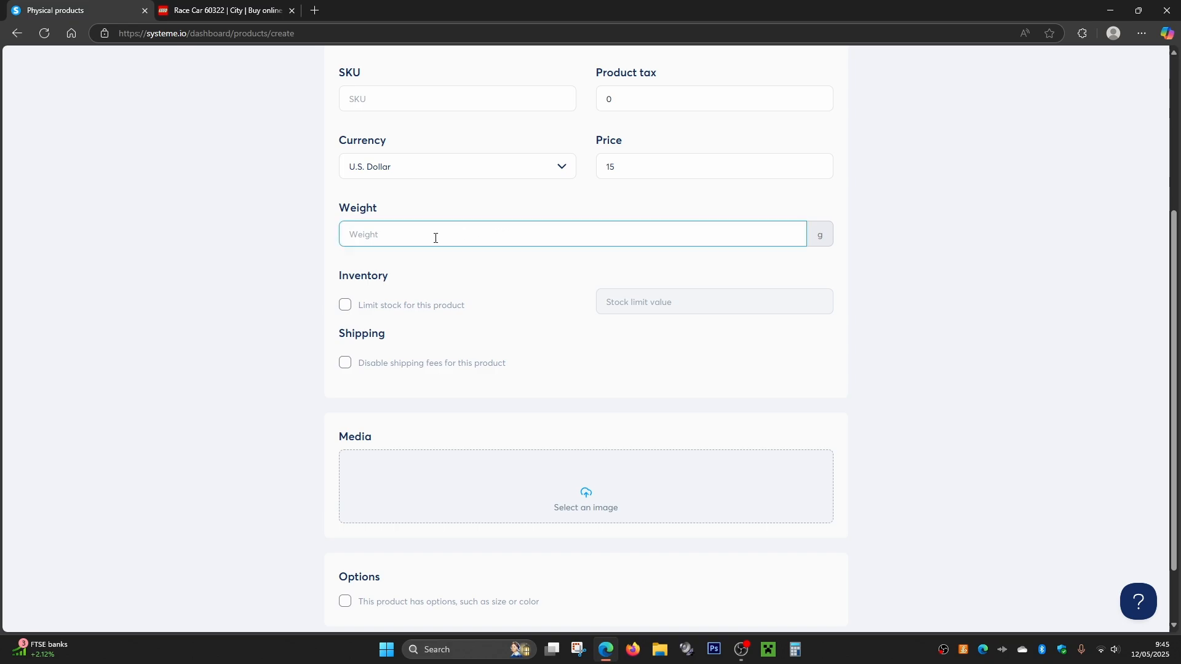
pyautogui.write('350')
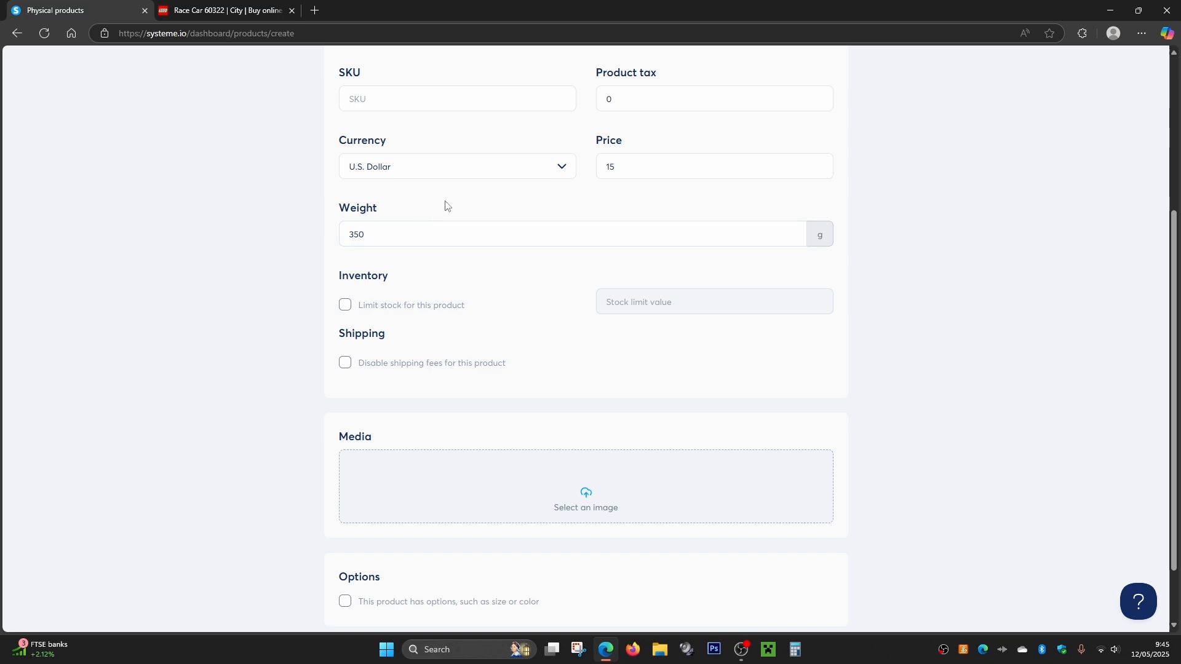
# - Try a stock limit of 25 and disabled shipping fees for the product, and switch both options off again
pyautogui.scroll(-1, 436, 209)
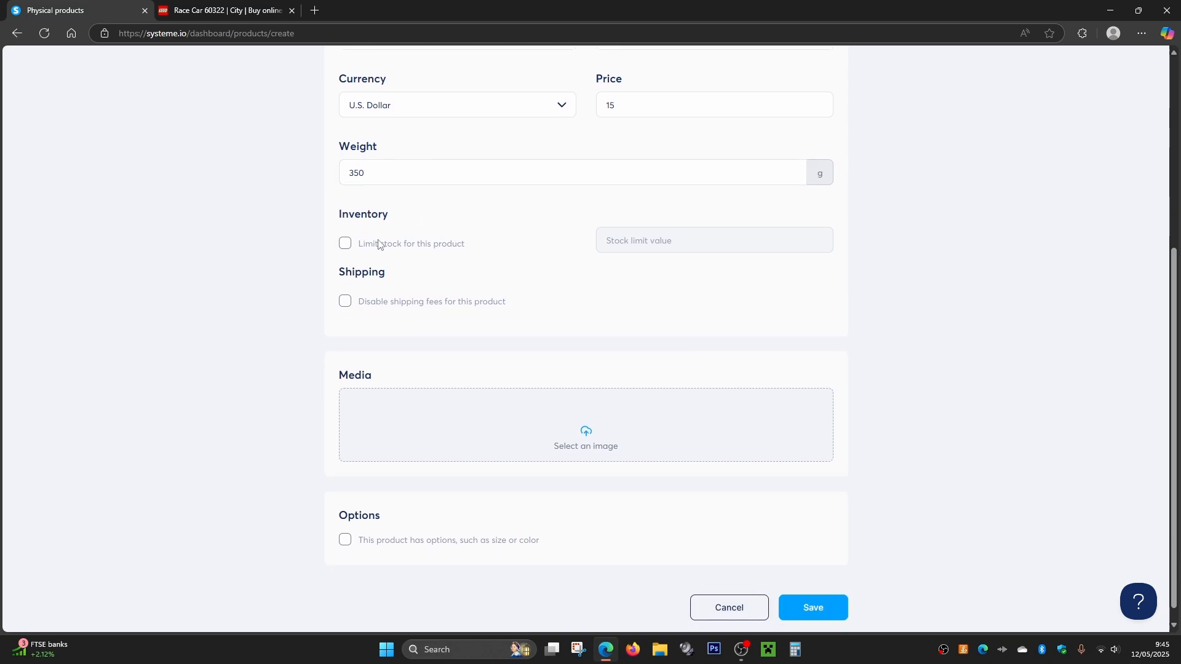
pyautogui.click(345, 245)
pyautogui.click(618, 244)
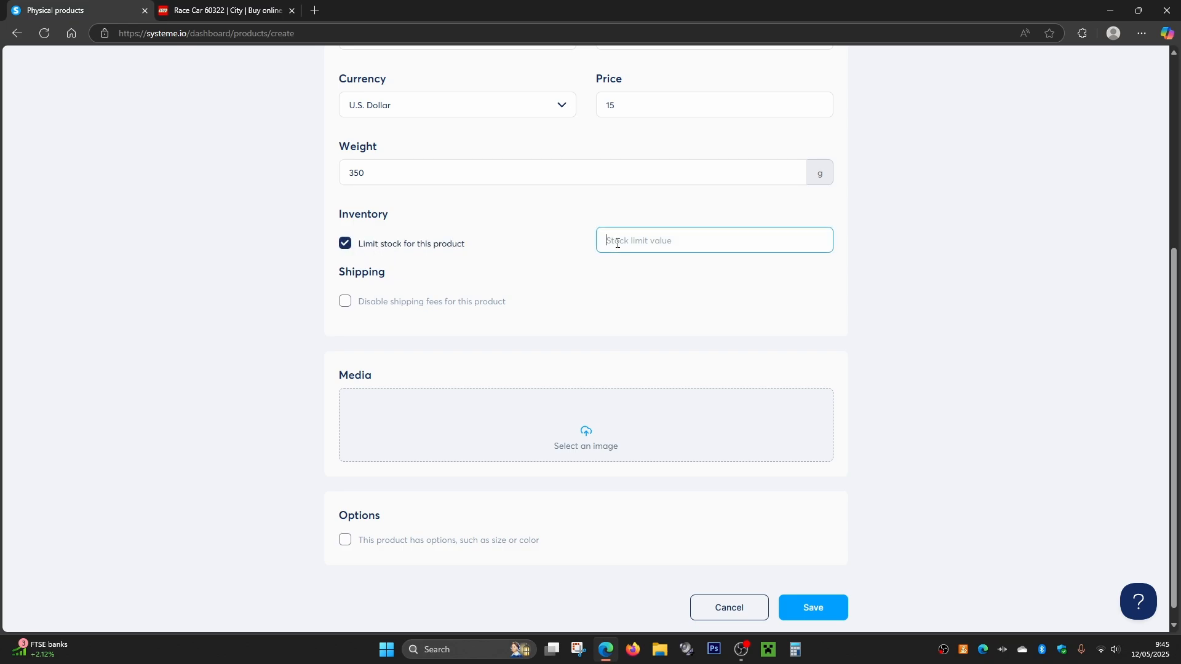
pyautogui.write('25')
pyautogui.click(622, 263)
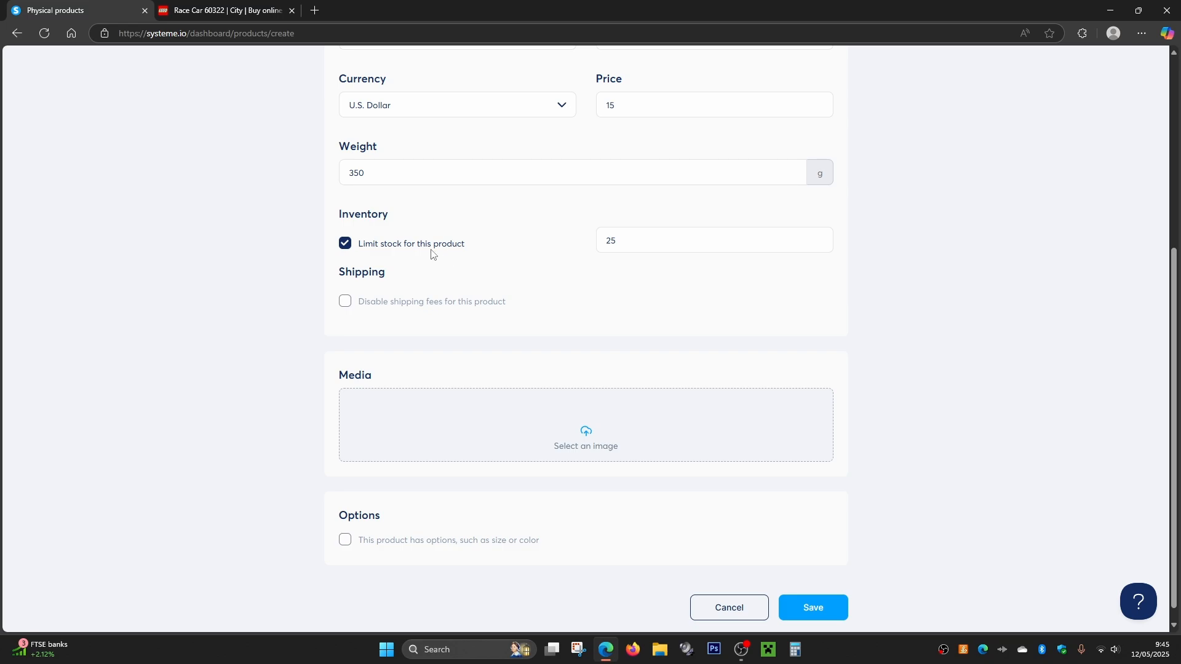
pyautogui.click(345, 245)
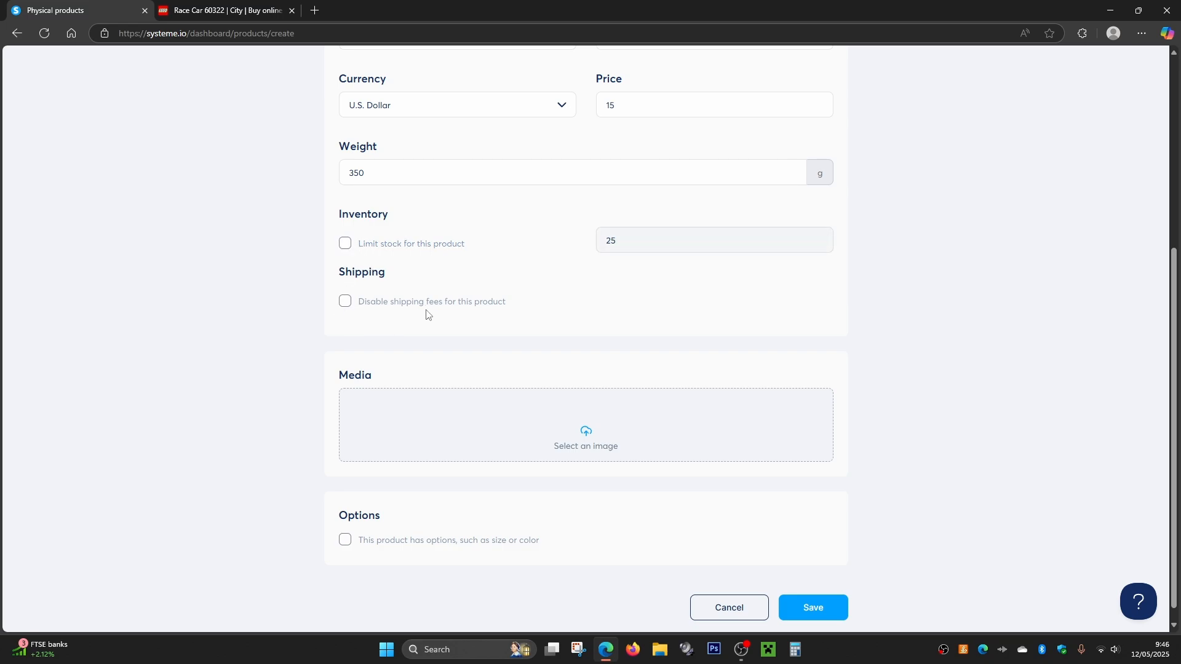
pyautogui.click(345, 302)
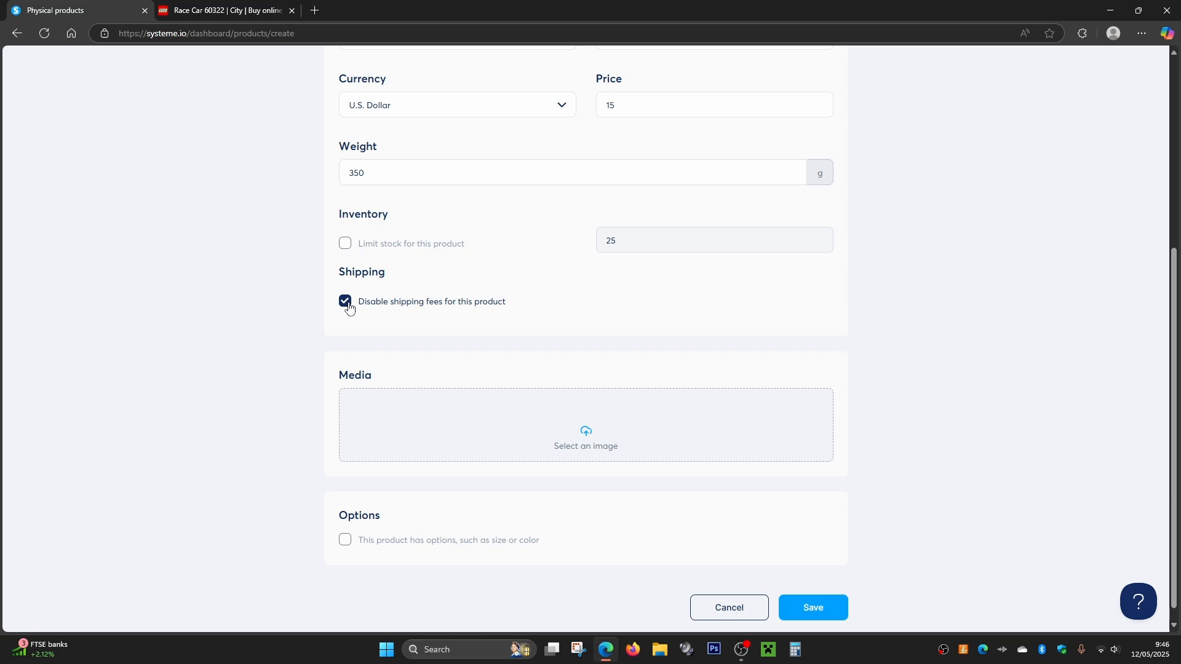
pyautogui.click(399, 306)
# - Add the LEGO City 60322 Race Car box image to the product's media
pyautogui.scroll(-1, 525, 342)
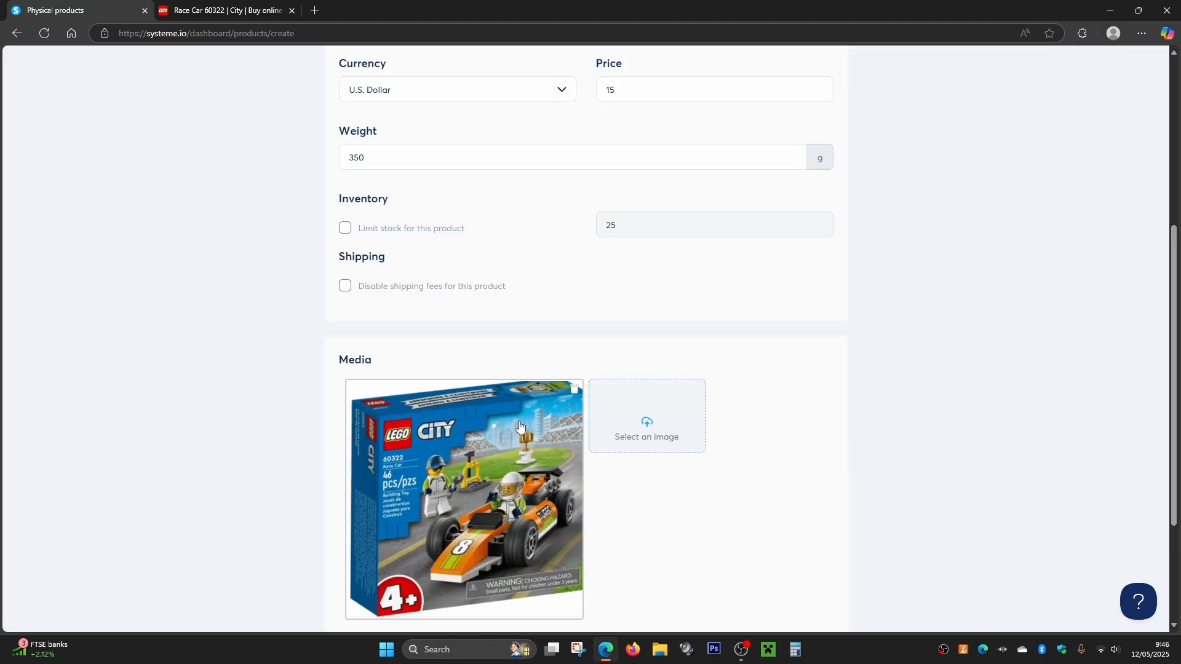
pyautogui.scroll(-1, 521, 426)
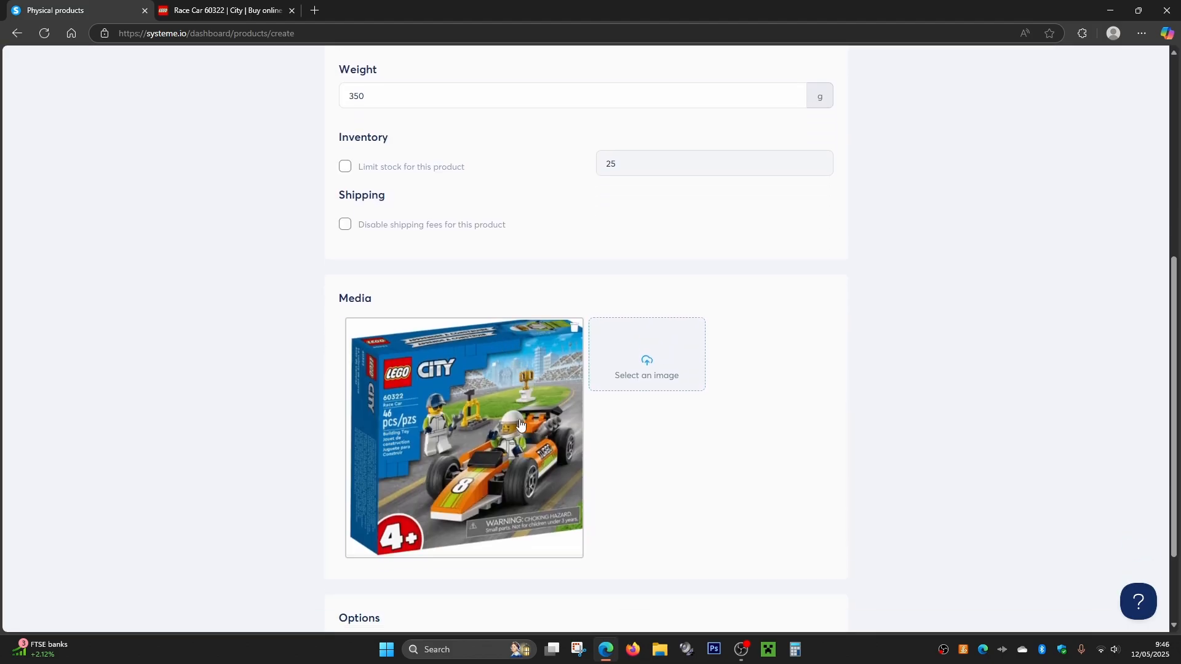
pyautogui.scroll(-2, 575, 409)
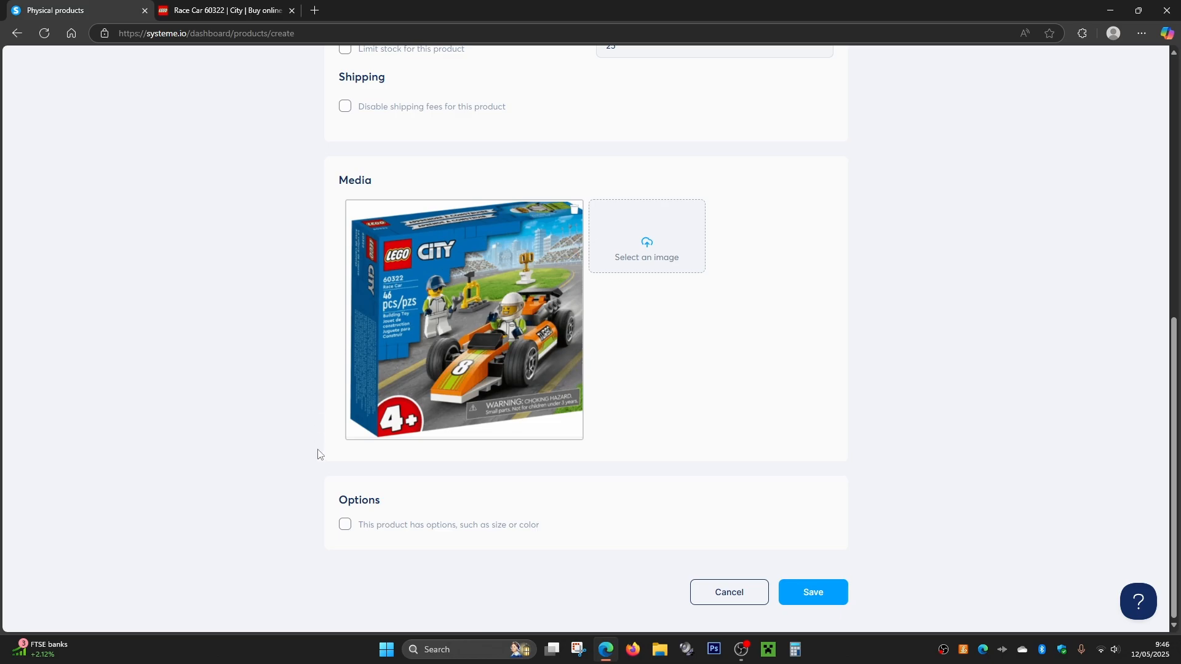
# - Try the product options for size or color, and switch them off without adding any option
pyautogui.click(345, 527)
pyautogui.scroll(-2, 429, 499)
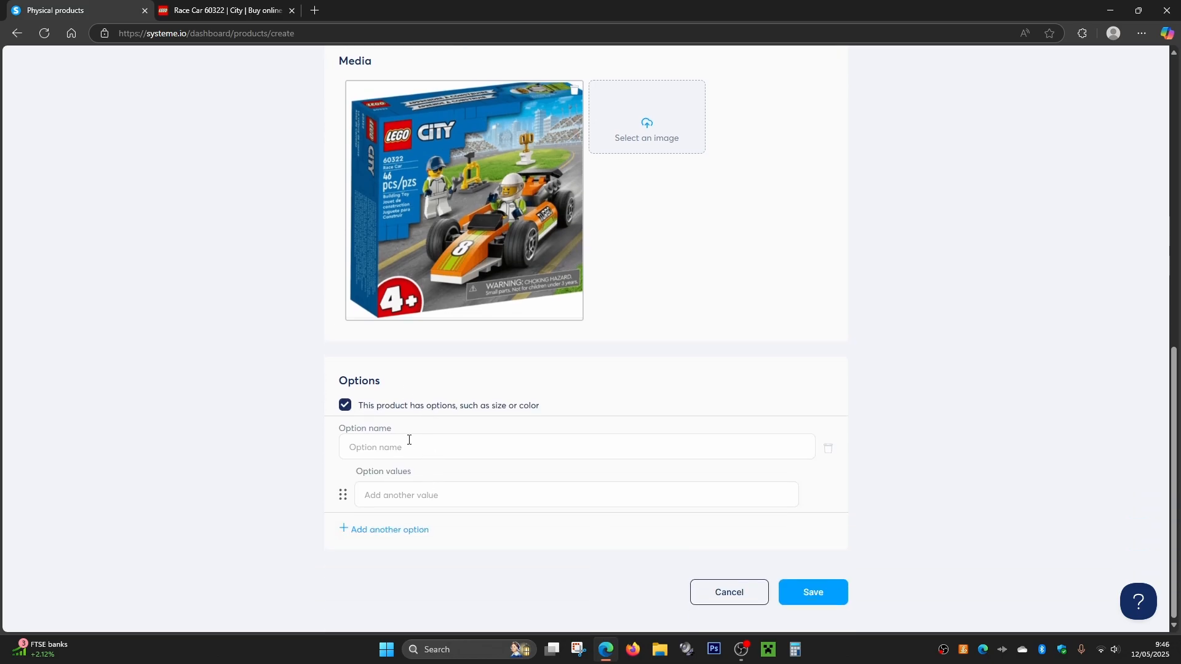
pyautogui.click(345, 406)
pyautogui.click(344, 524)
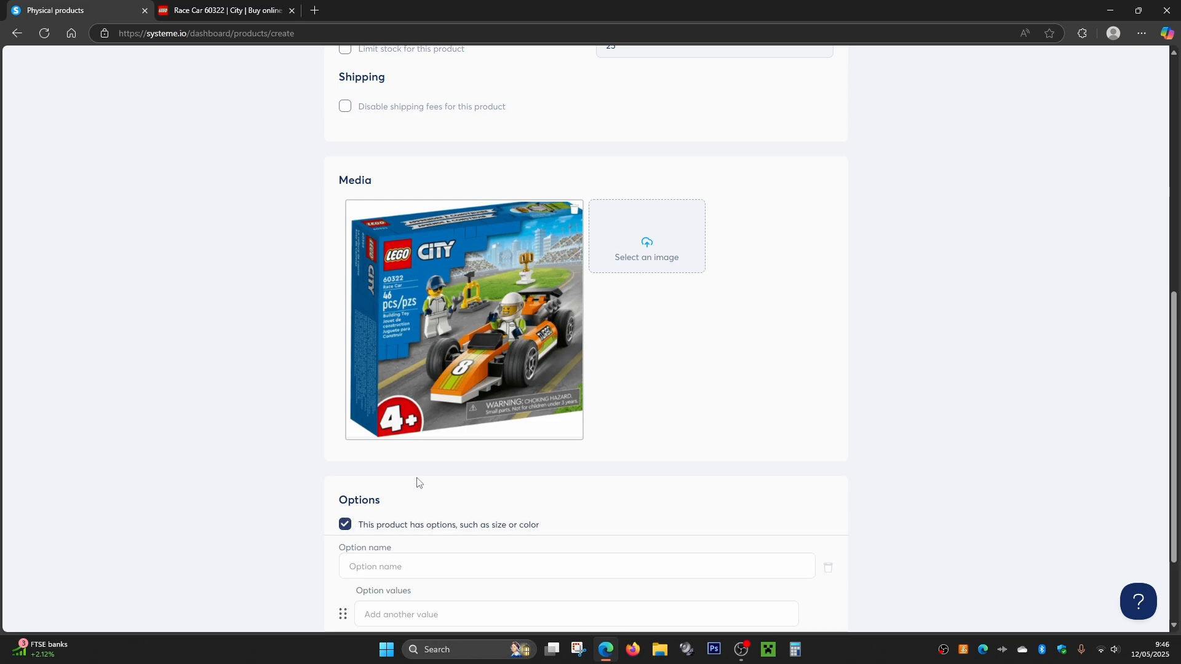
pyautogui.scroll(-2, 416, 474)
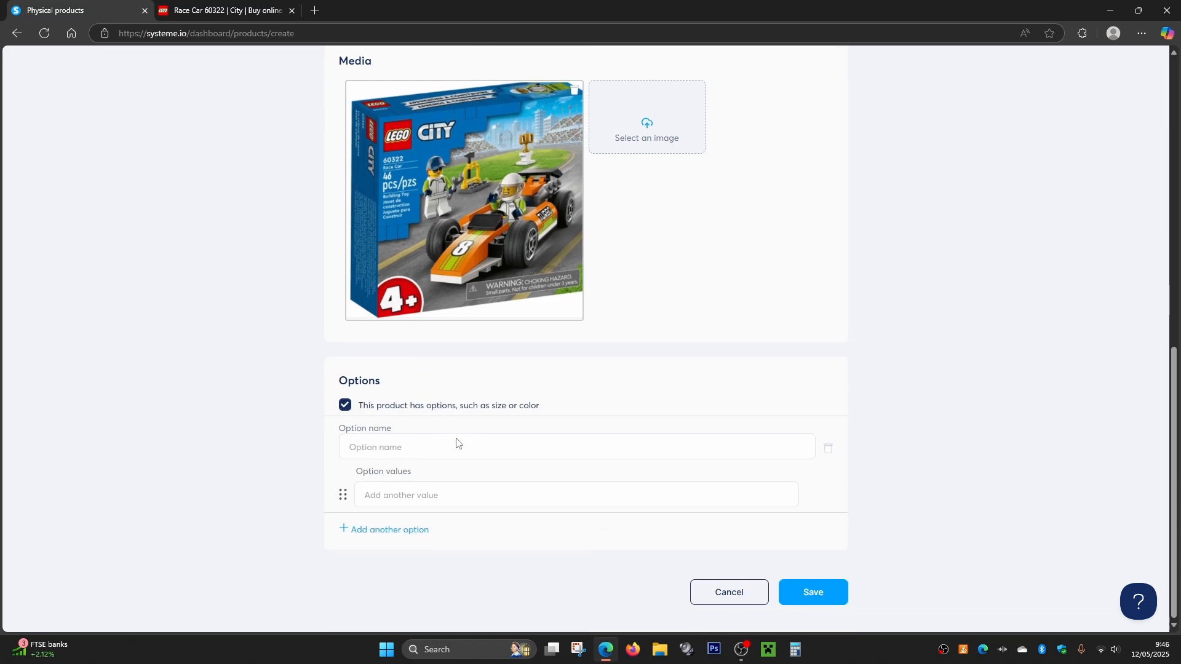
pyautogui.click(345, 406)
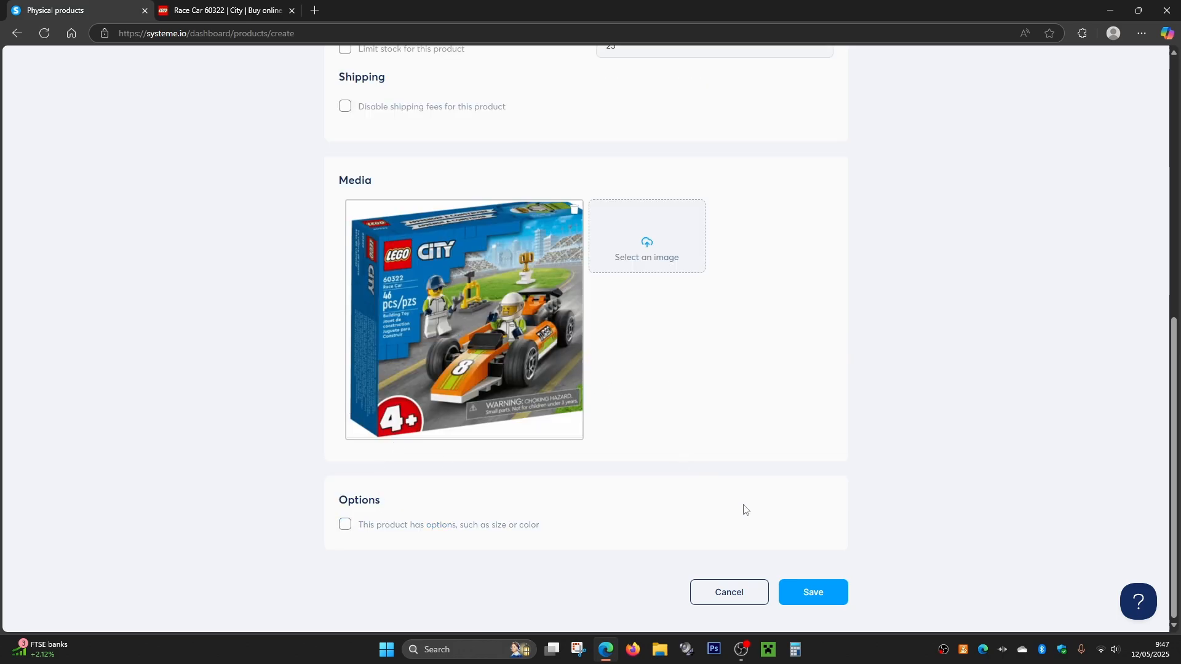
# - Save the LEGO 60322 Race Car product
pyautogui.click(810, 593)
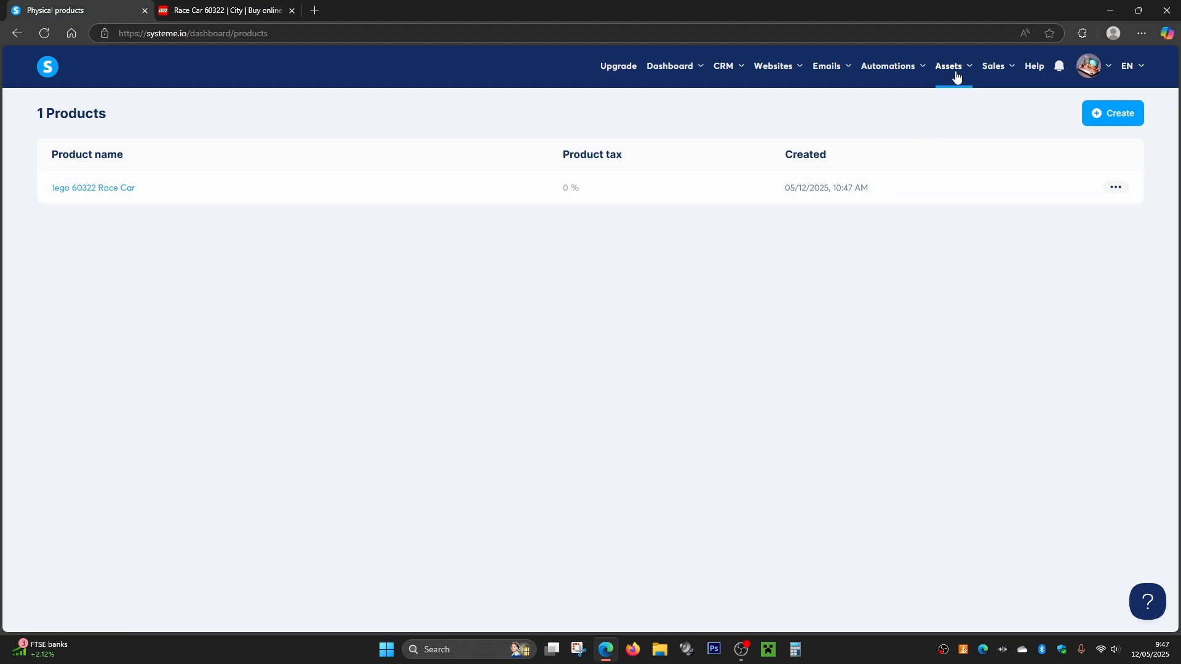
# - Start a new course, try the brown theme and return to the first blue theme
pyautogui.moveTo(956, 73)
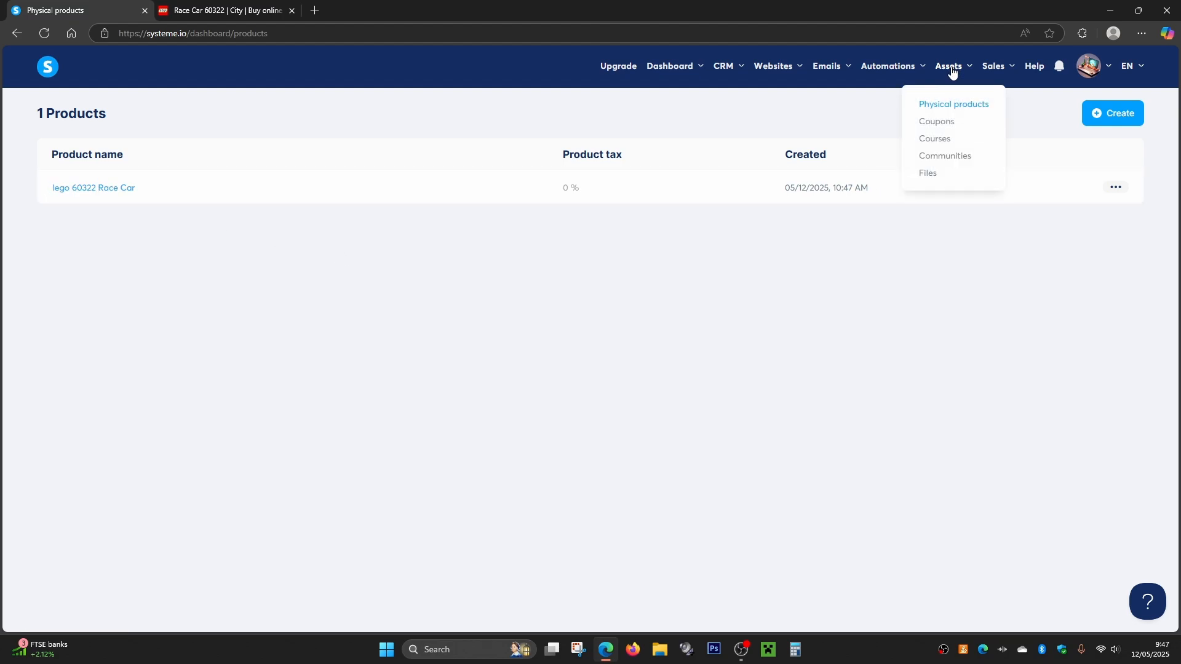
pyautogui.click(939, 143)
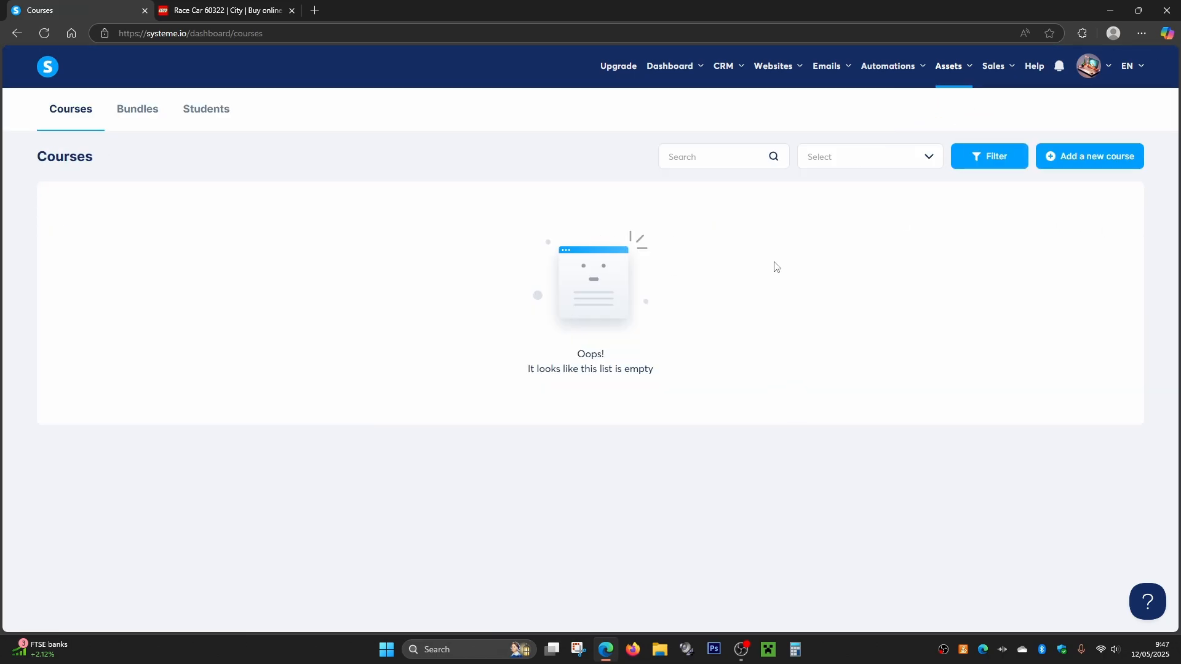
pyautogui.click(1098, 157)
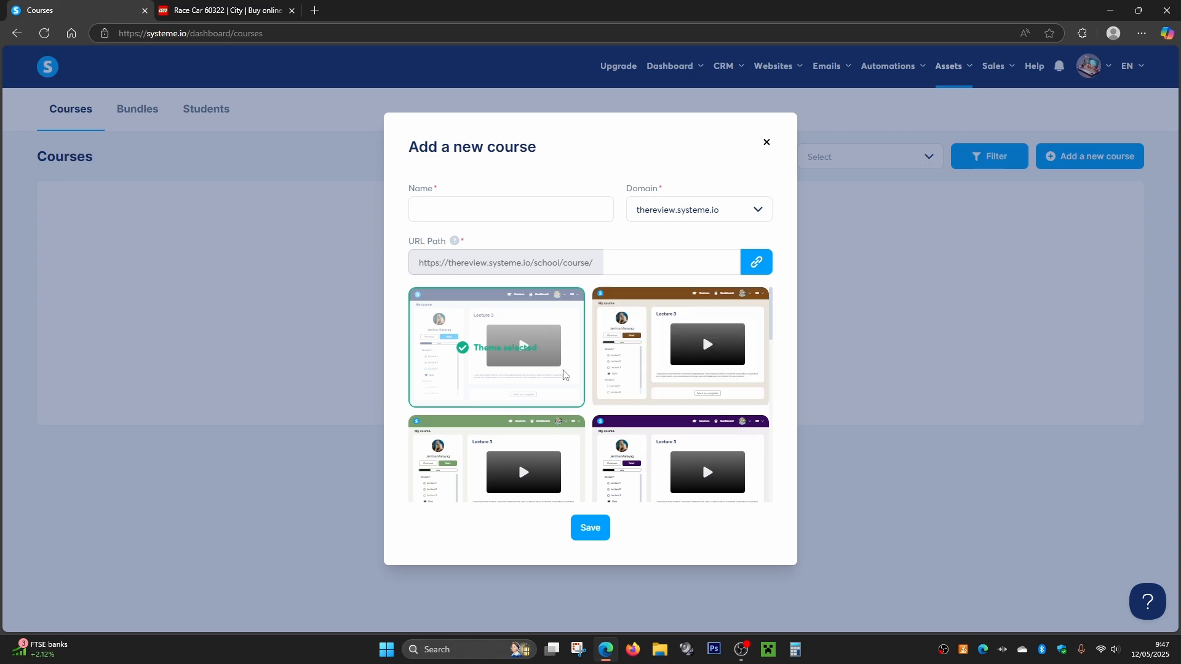
pyautogui.scroll(-3, 541, 407)
pyautogui.scroll(3, 540, 407)
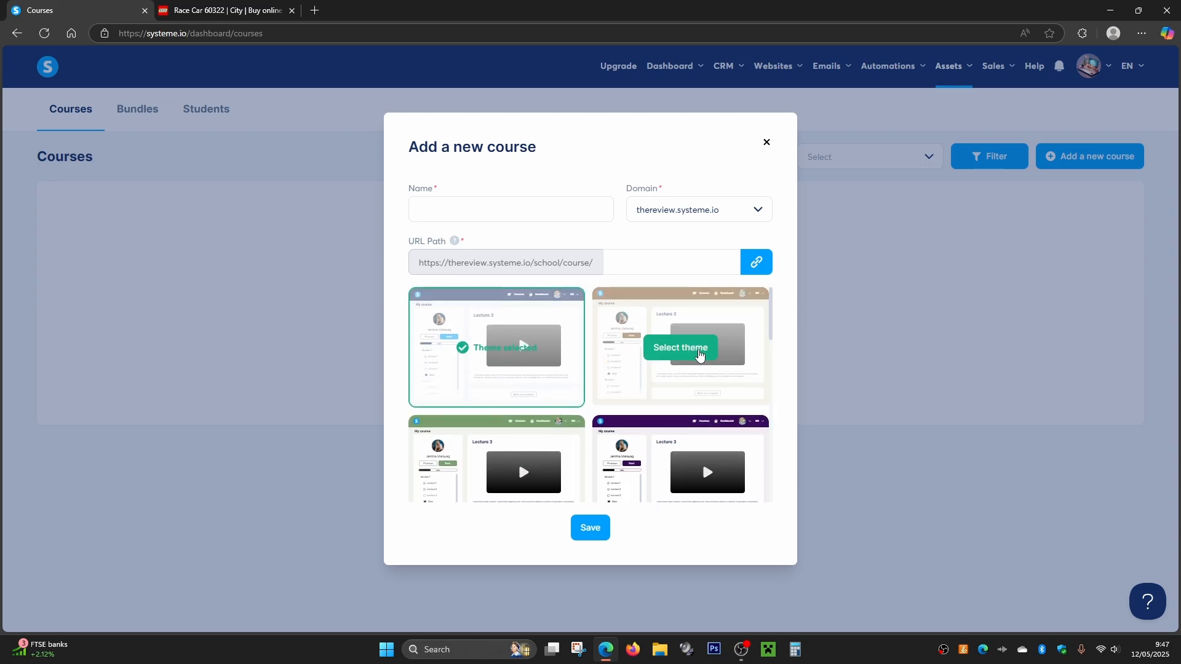
pyautogui.click(693, 351)
pyautogui.click(466, 351)
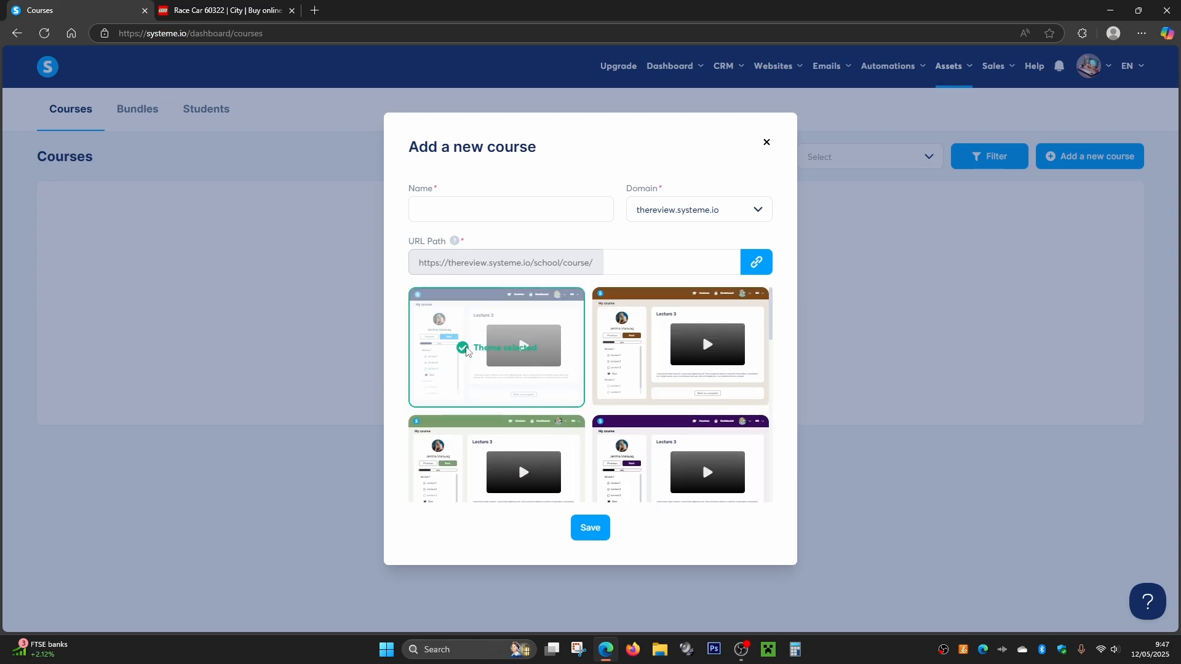
# - Try to save the new course with its name and URL path left blank
pyautogui.click(453, 209)
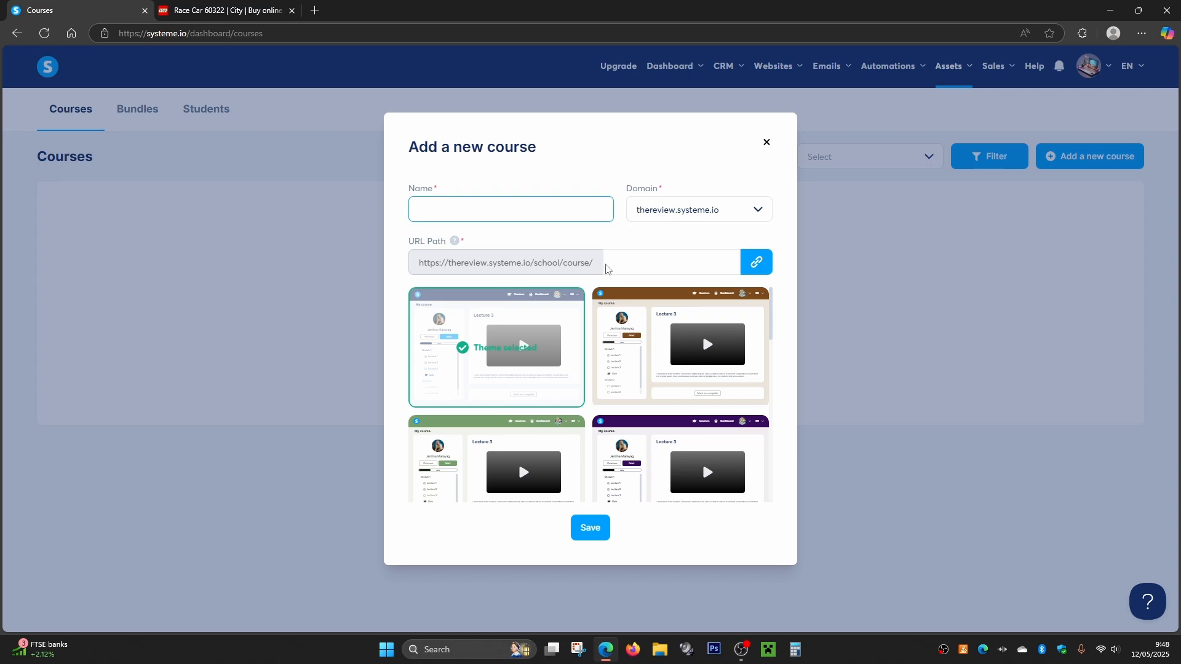
pyautogui.click(636, 260)
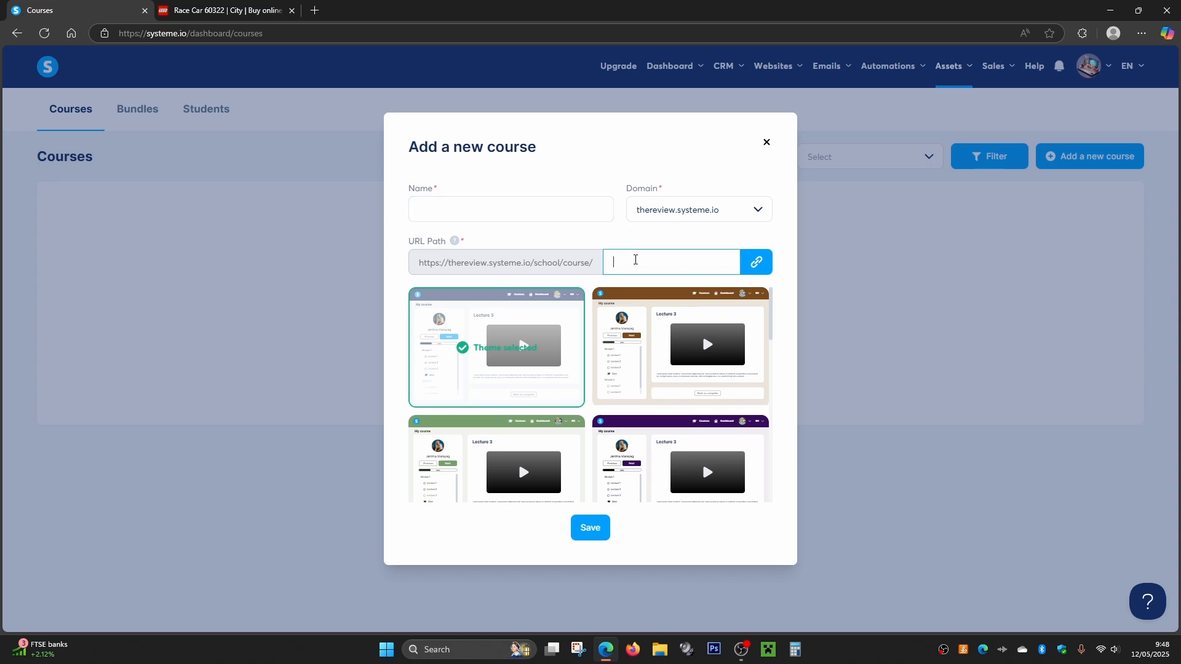
pyautogui.click(636, 236)
pyautogui.click(590, 527)
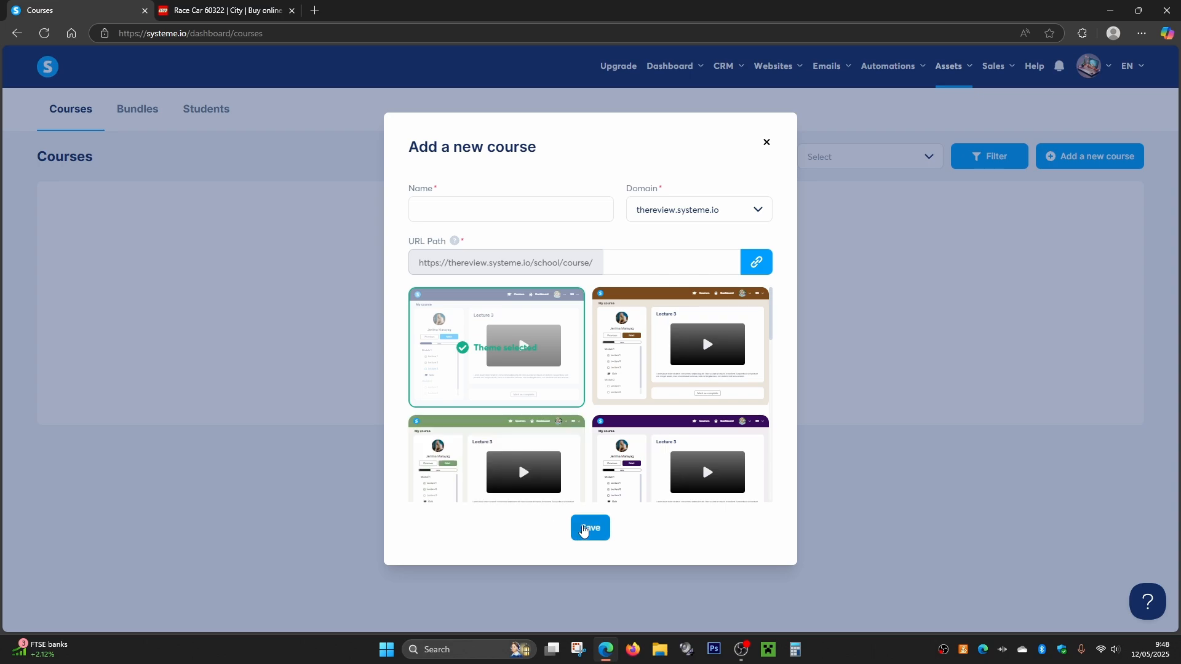
# - Name the course LegoRacing, set its URL path to racing, and save the course
pyautogui.click(473, 195)
pyautogui.write('LegoRacing')
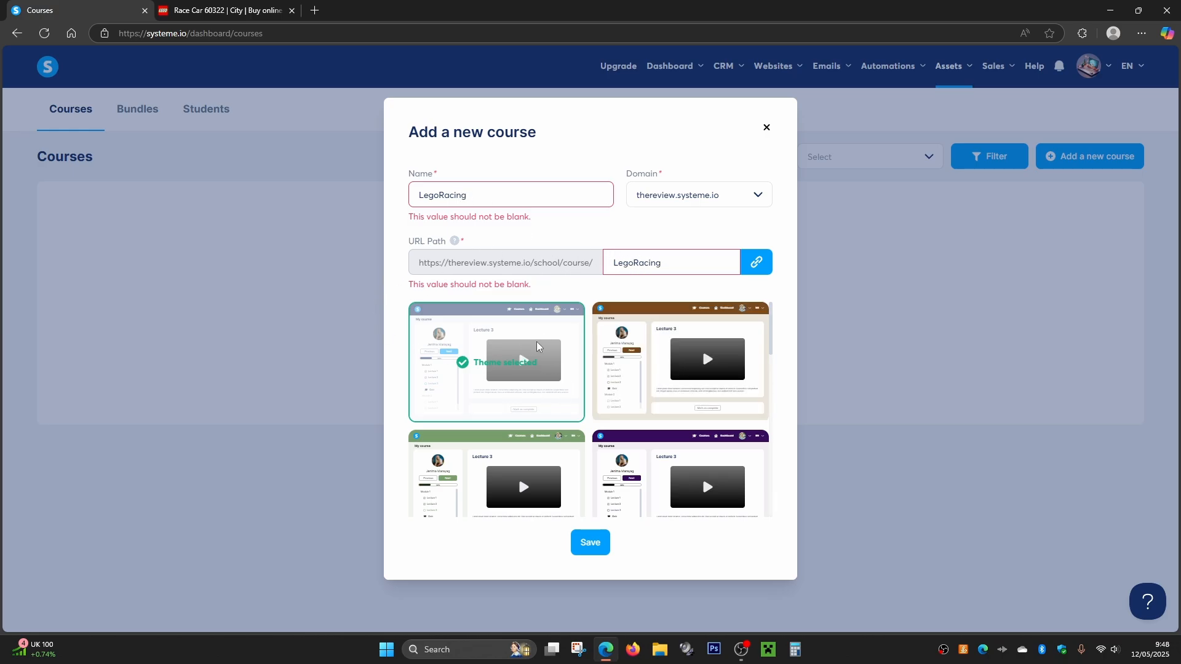
pyautogui.scroll(-2, 529, 473)
pyautogui.click(591, 542)
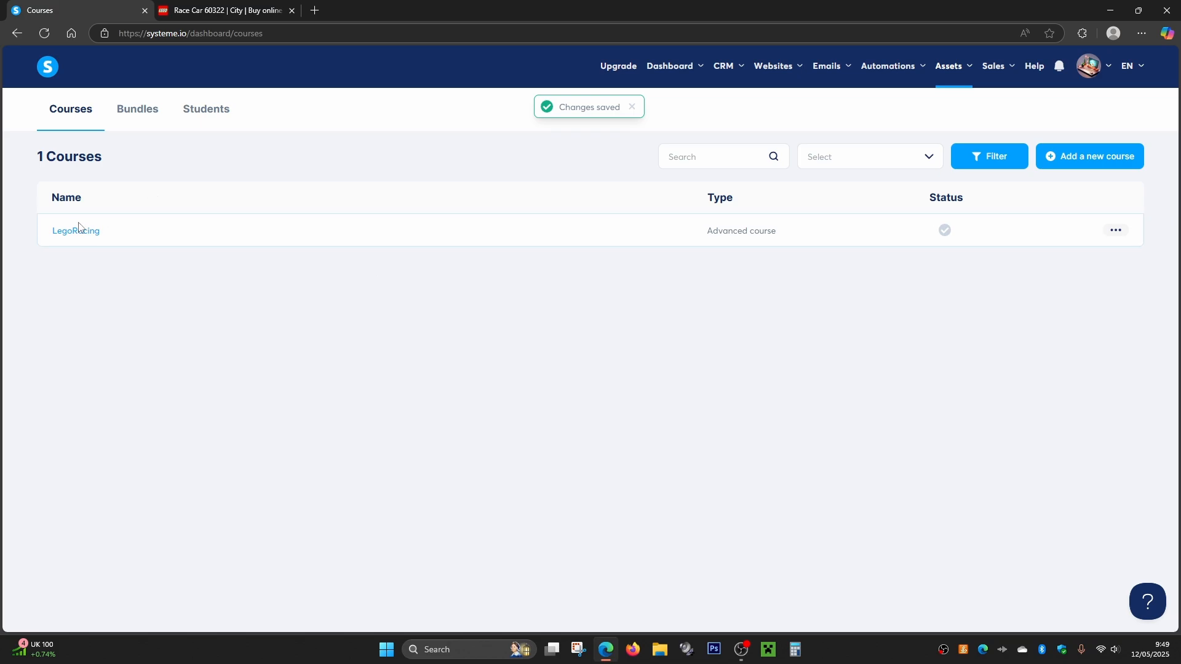
# - Open the LegoRacing course's settings and look through the available fields
pyautogui.click(1115, 230)
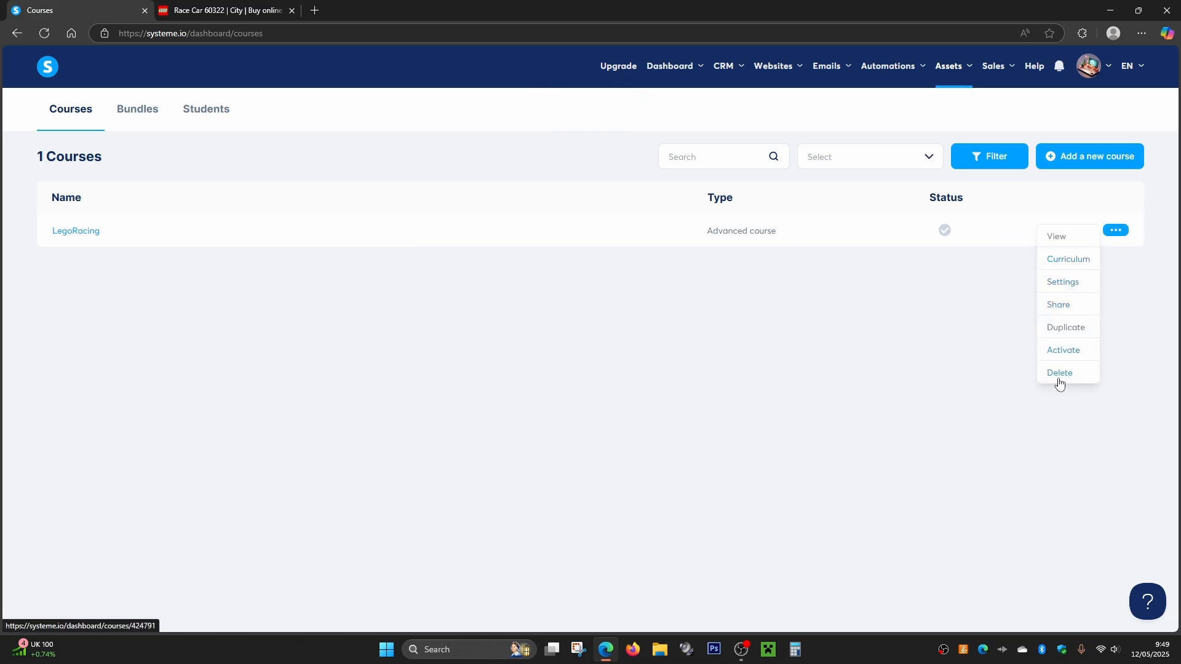
pyautogui.click(1060, 282)
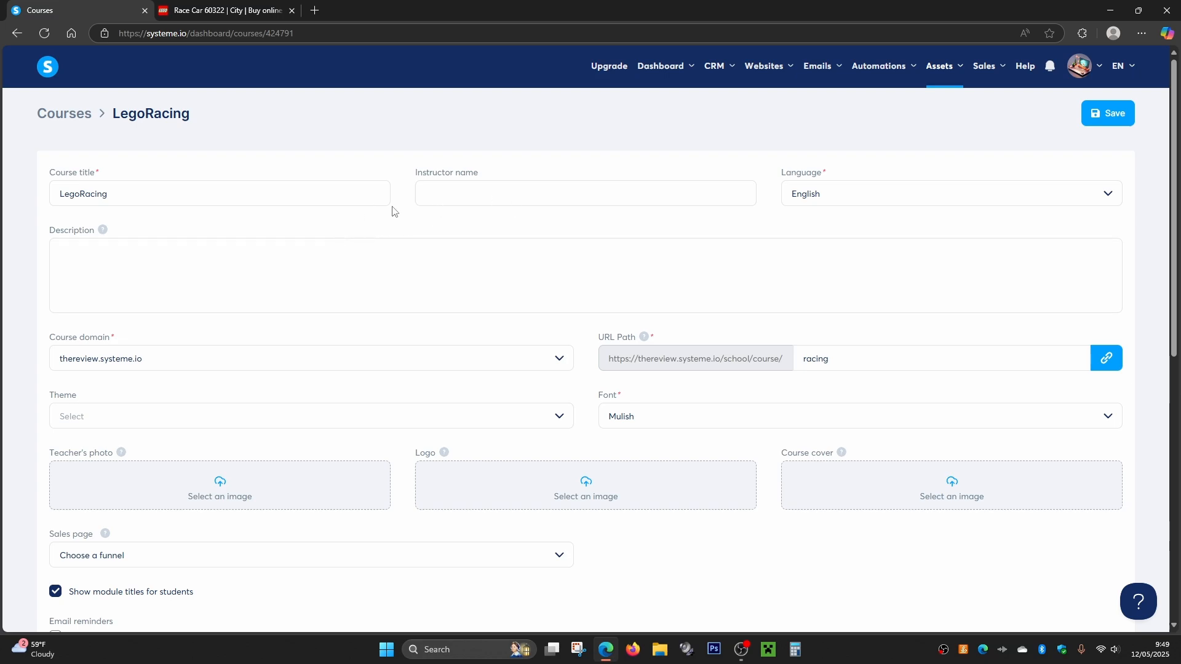
pyautogui.scroll(-4, 393, 211)
pyautogui.scroll(4, 367, 314)
# - Start a new sales funnel named lego and choose Sell as its goal
pyautogui.moveTo(761, 72)
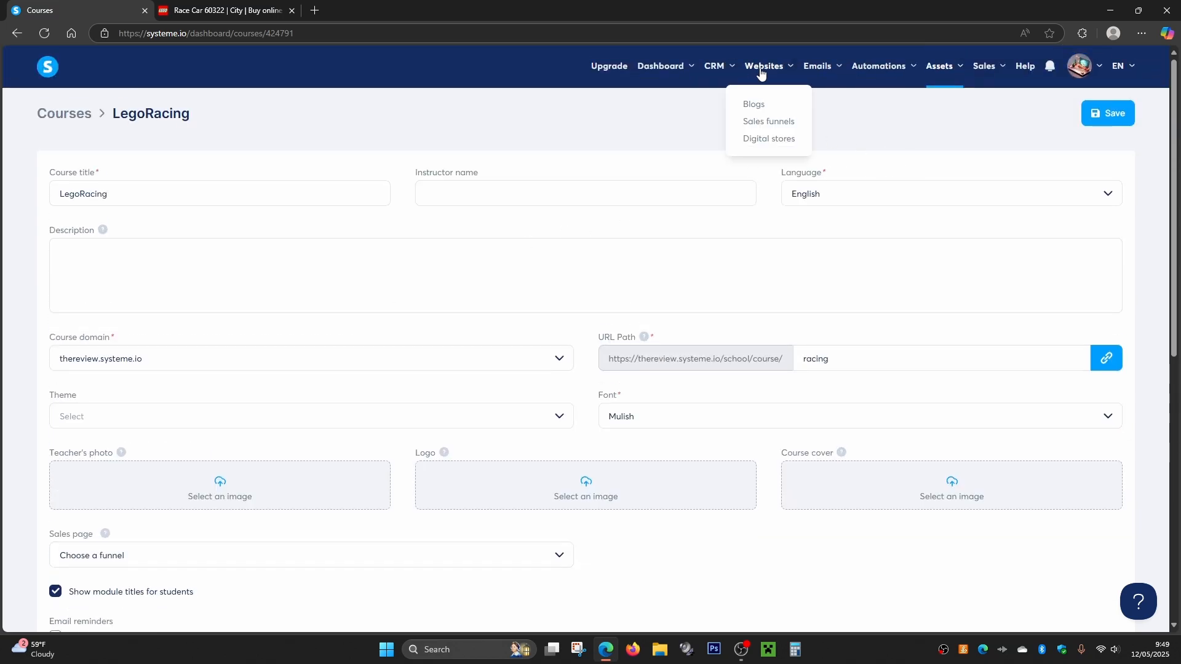
pyautogui.click(770, 123)
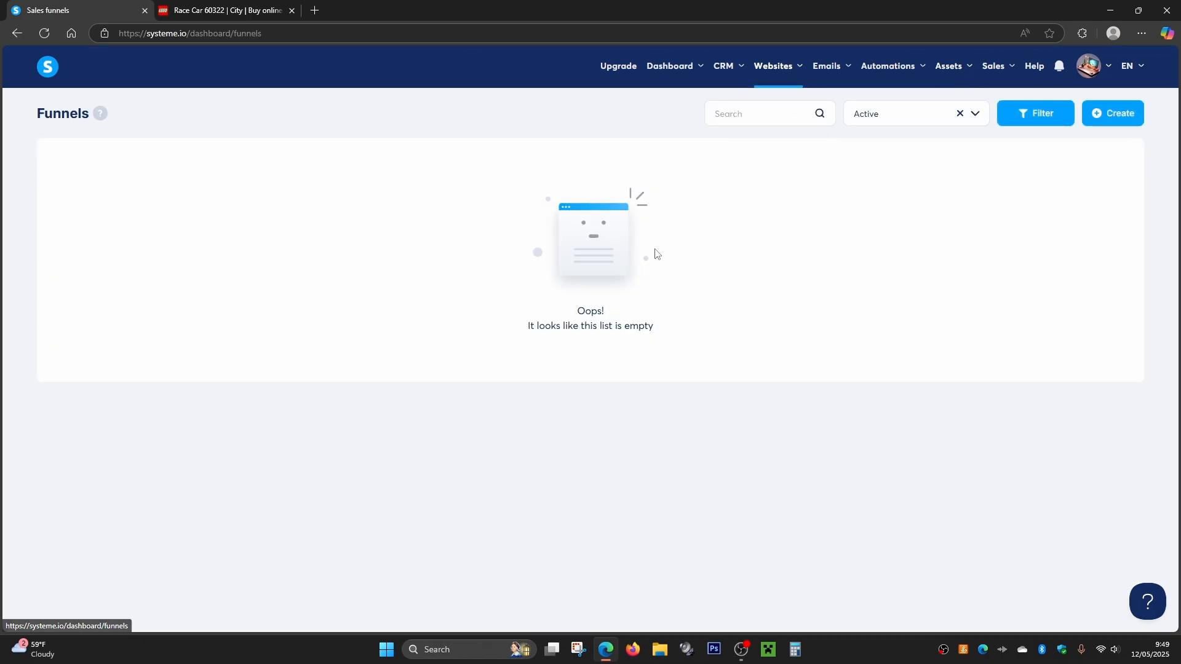
pyautogui.click(1105, 115)
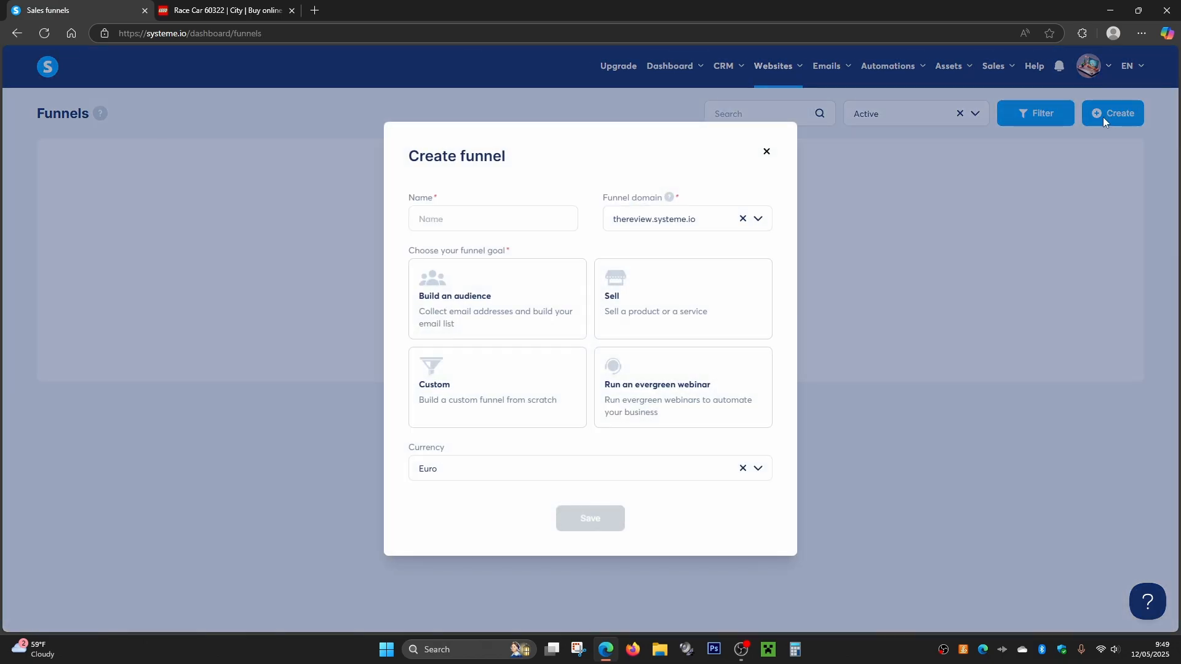
pyautogui.click(457, 219)
pyautogui.write('lego')
pyautogui.click(521, 195)
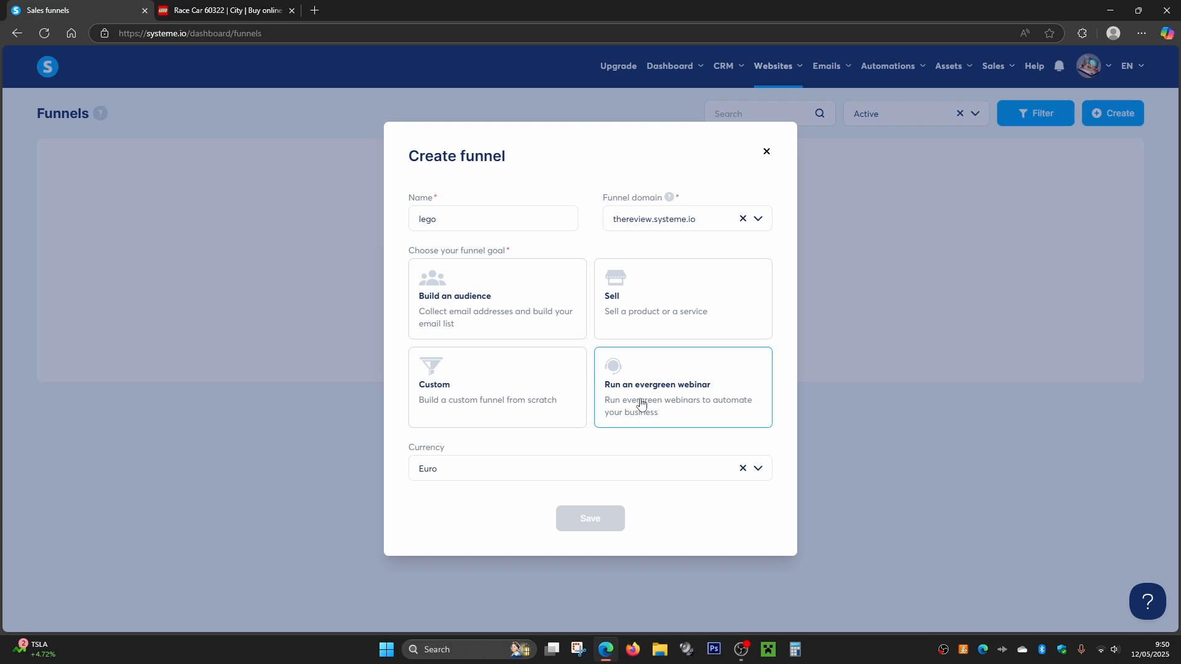
pyautogui.click(633, 302)
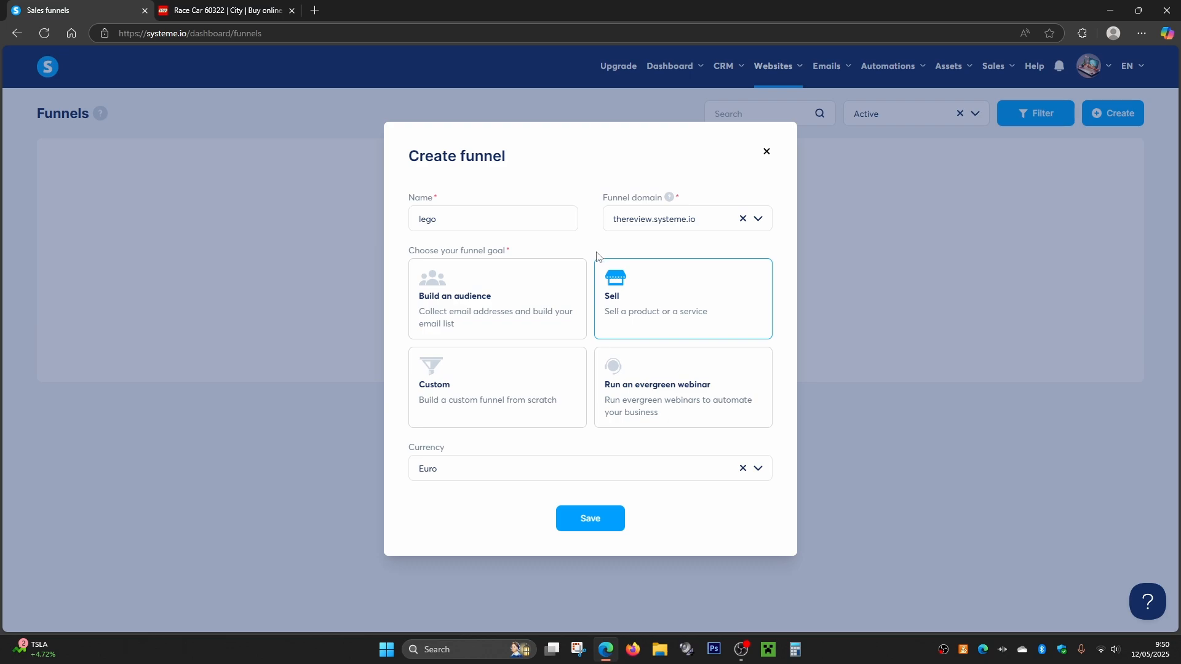
# - Set the funnel's currency to U.S. Dollar and save the funnel
pyautogui.click(472, 477)
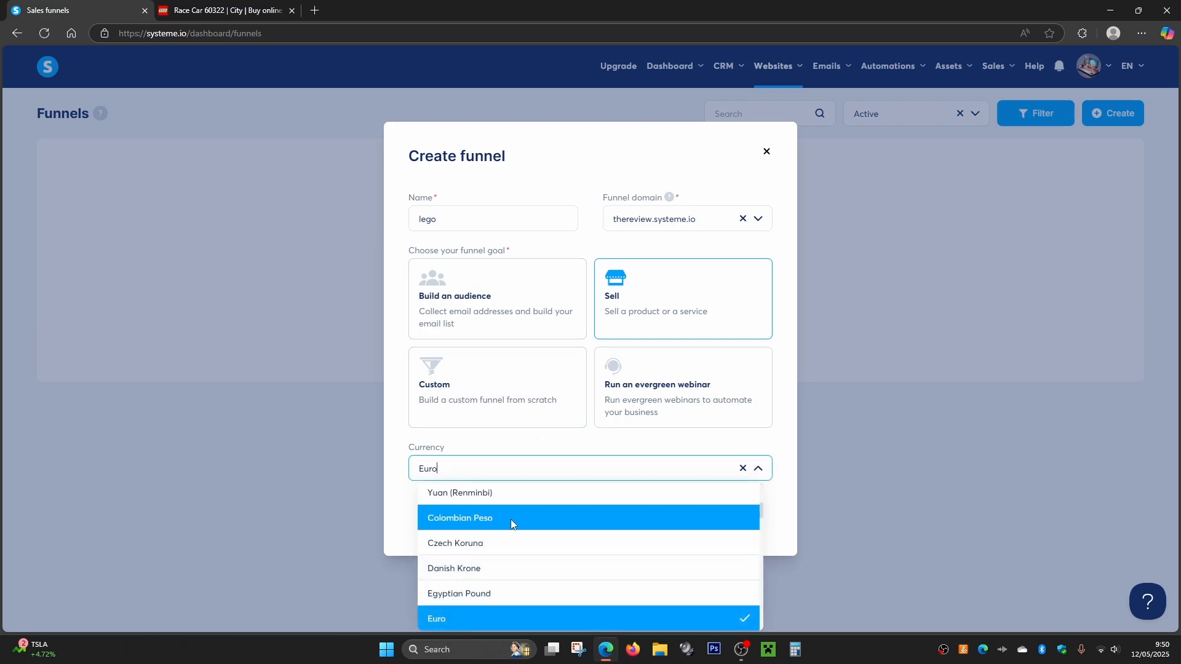
pyautogui.scroll(-10, 492, 523)
pyautogui.click(443, 529)
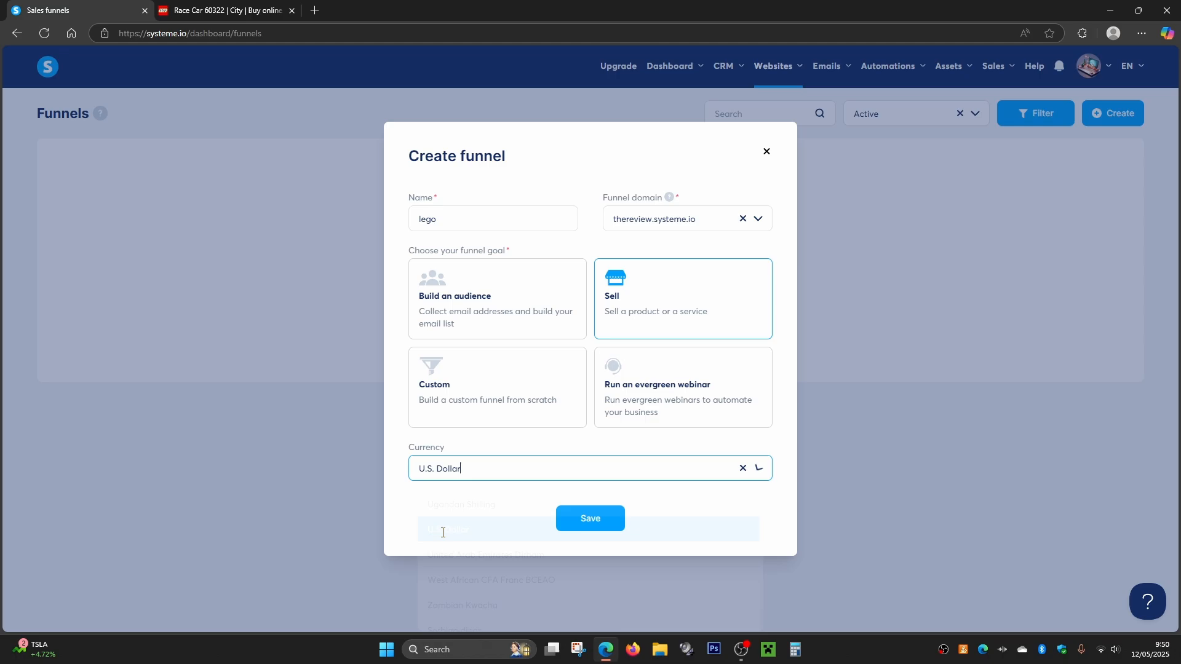
pyautogui.click(591, 520)
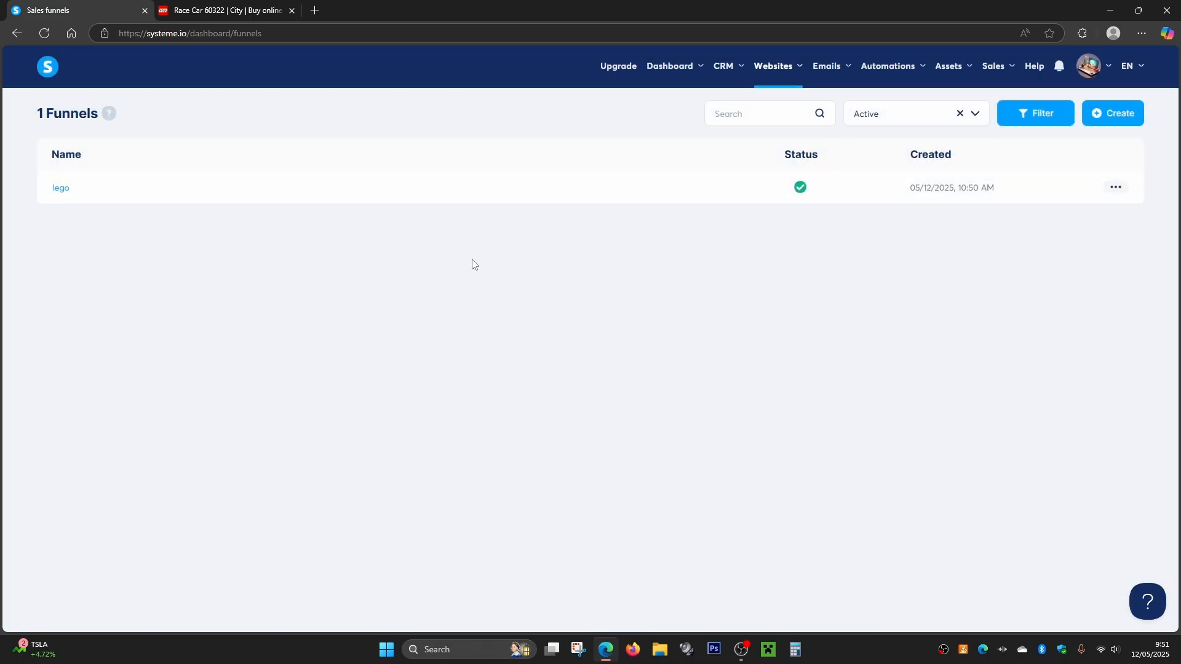
# - Open the lego funnel and add a Sales page step named Sales, to be based on a template
pyautogui.click(64, 196)
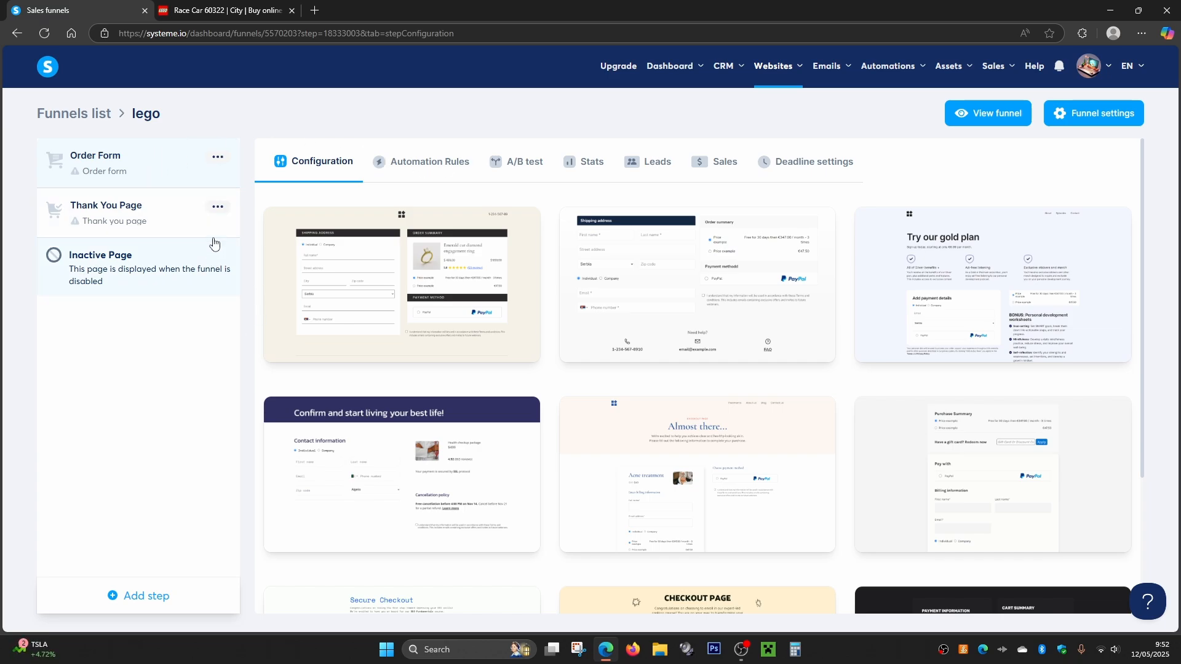
pyautogui.click(143, 601)
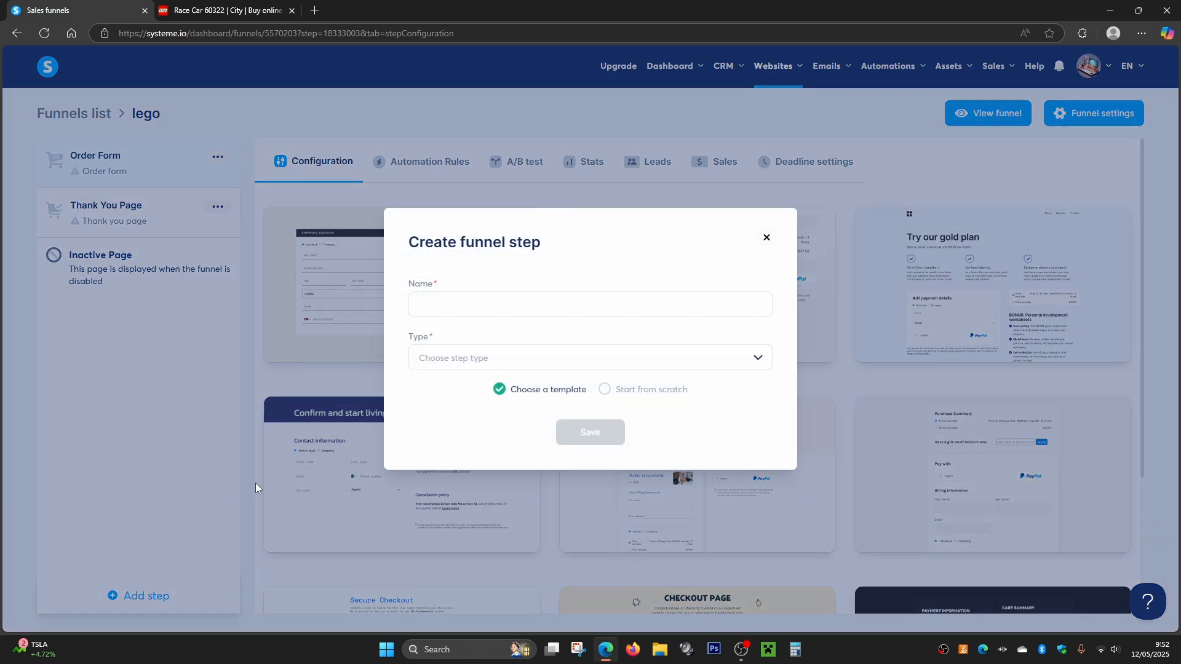
pyautogui.click(449, 358)
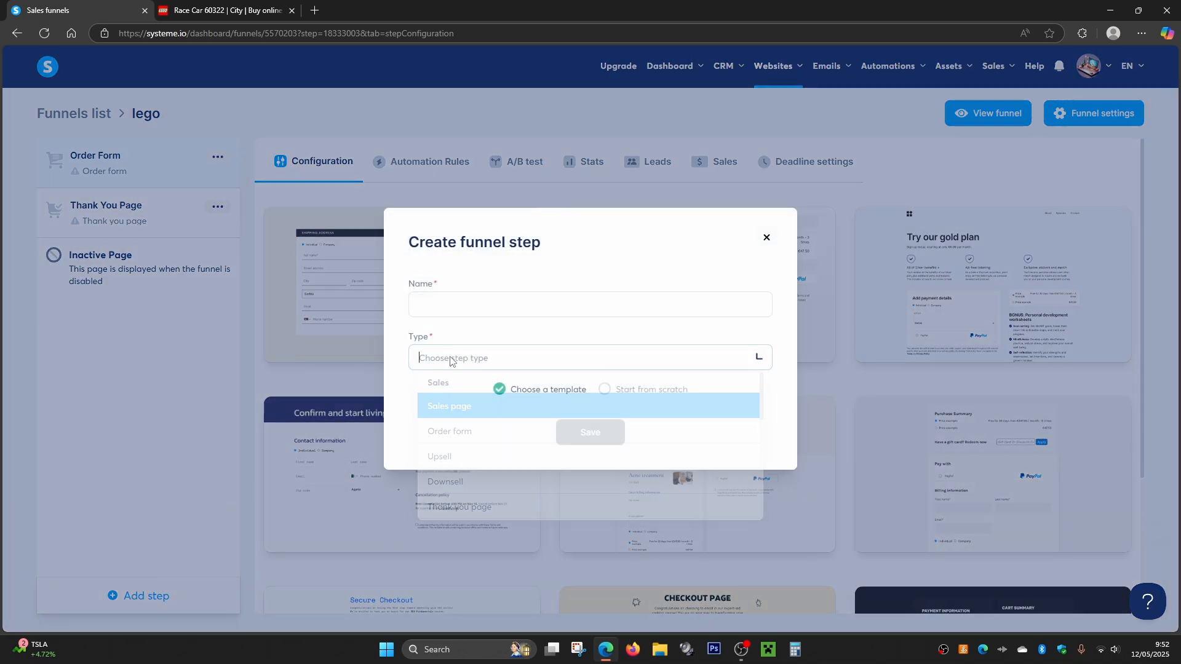
pyautogui.click(460, 406)
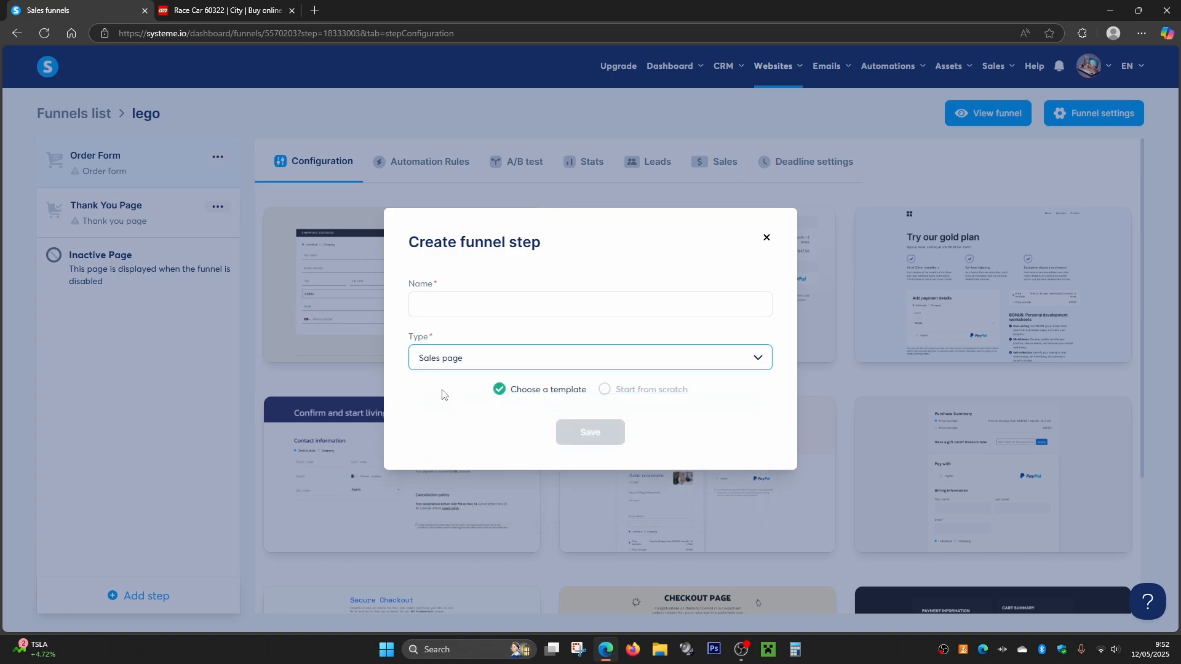
pyautogui.click(448, 299)
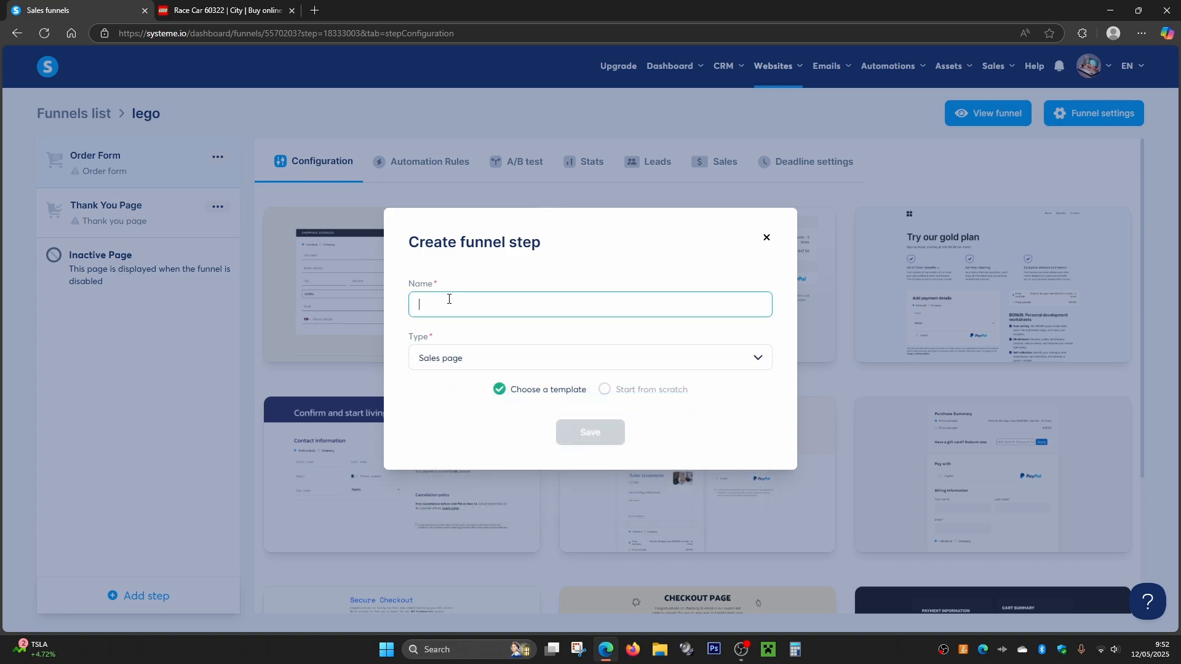
pyautogui.write('Sales')
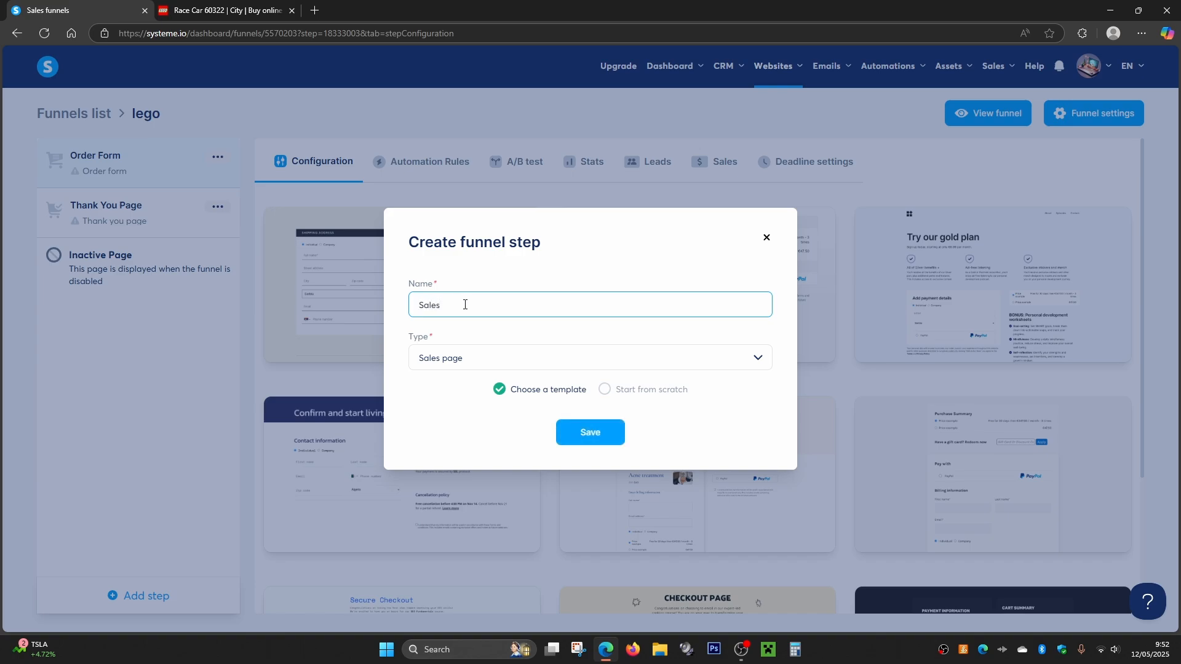
pyautogui.click(589, 433)
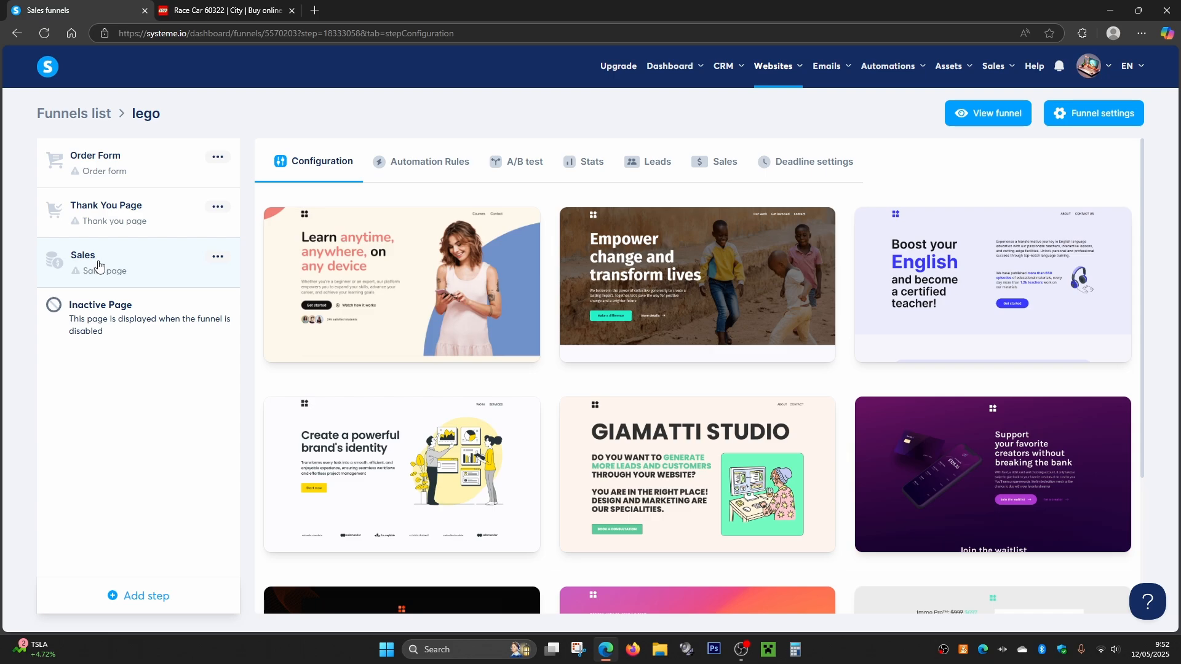
# - Move the Sales step ahead of the Order Form and apply the "Boost your English" template to it
pyautogui.moveTo(119, 264); pyautogui.dragTo(122, 163)
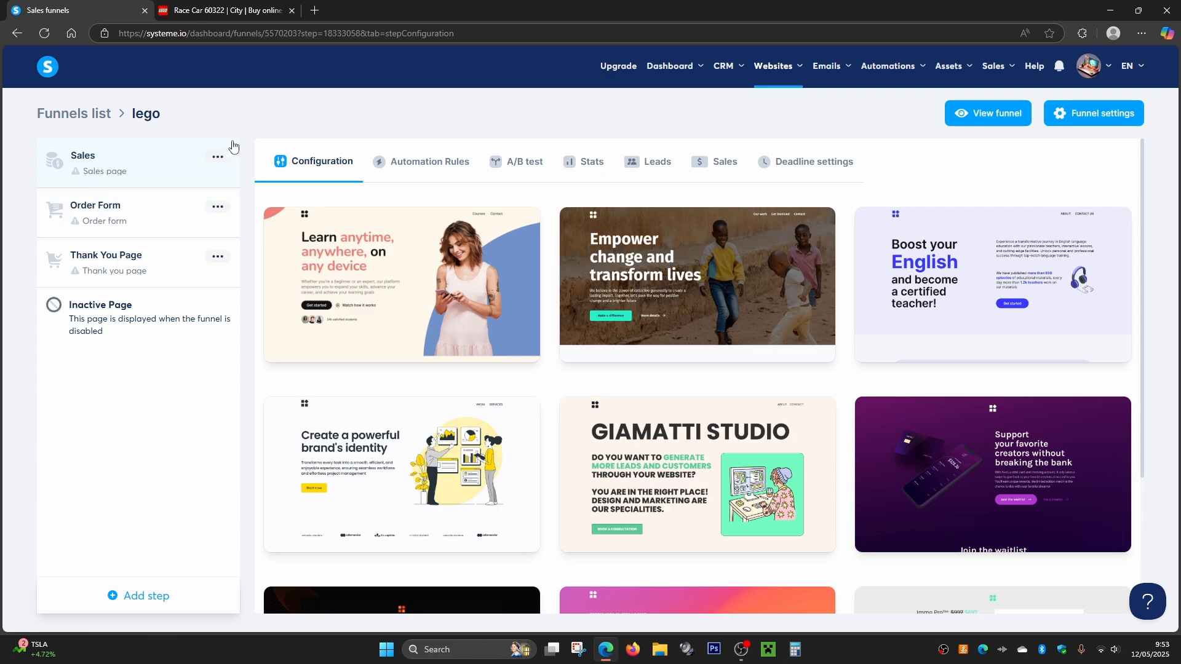
pyautogui.moveTo(378, 273)
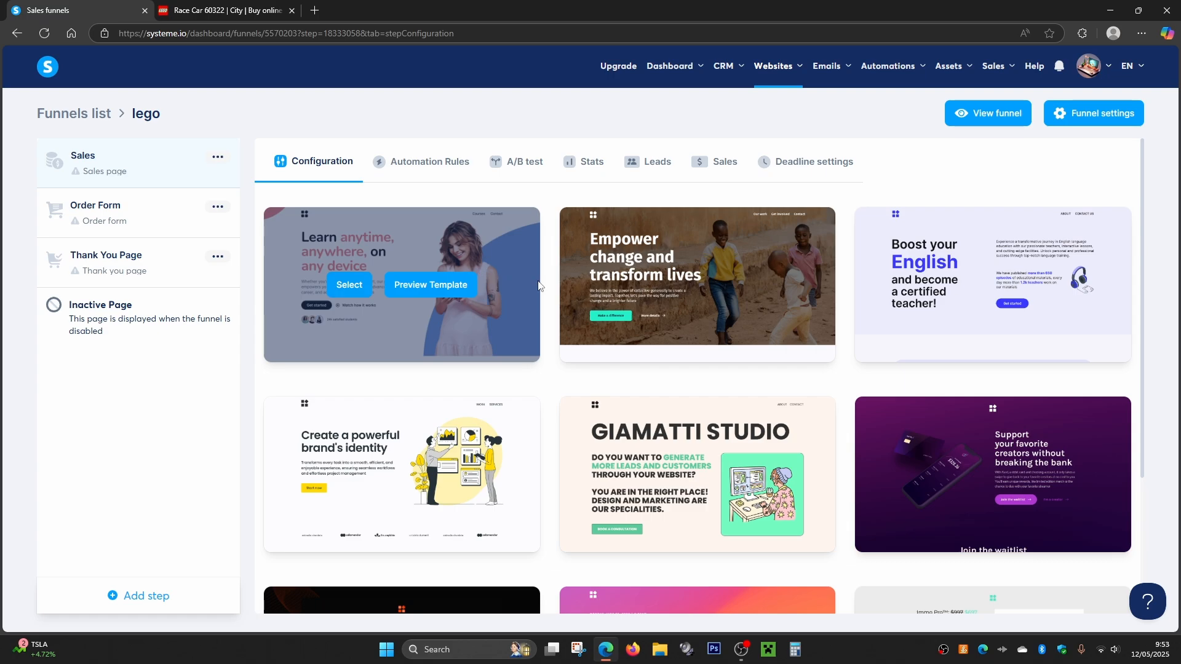
pyautogui.scroll(-3, 578, 265)
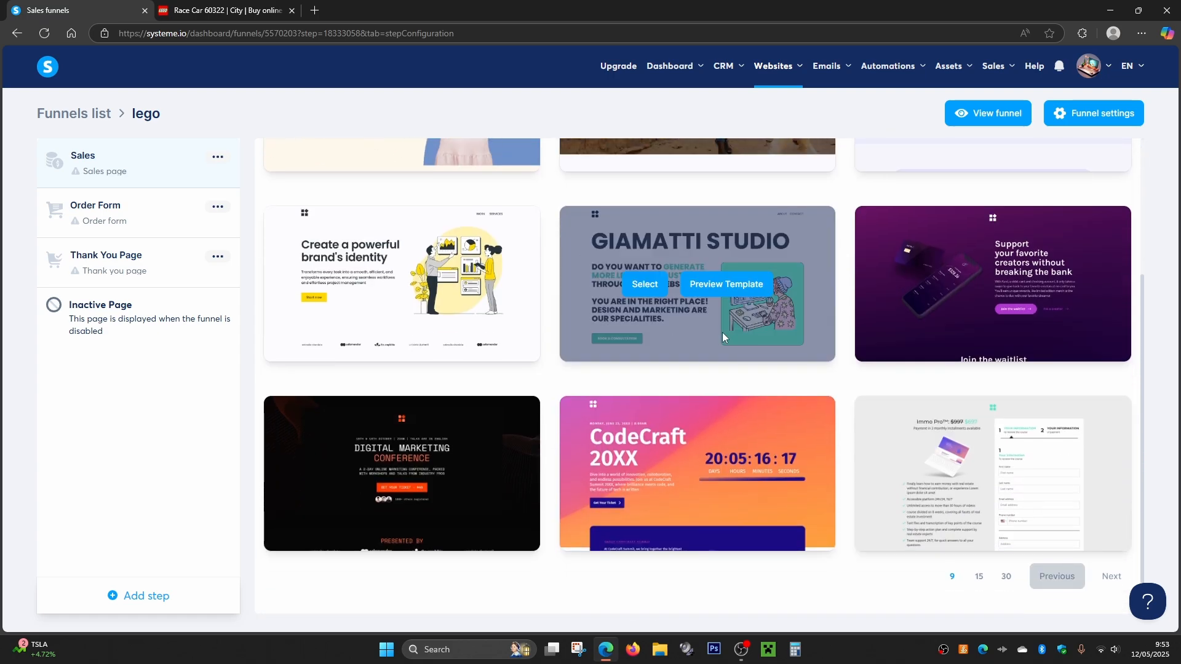
pyautogui.scroll(3, 686, 302)
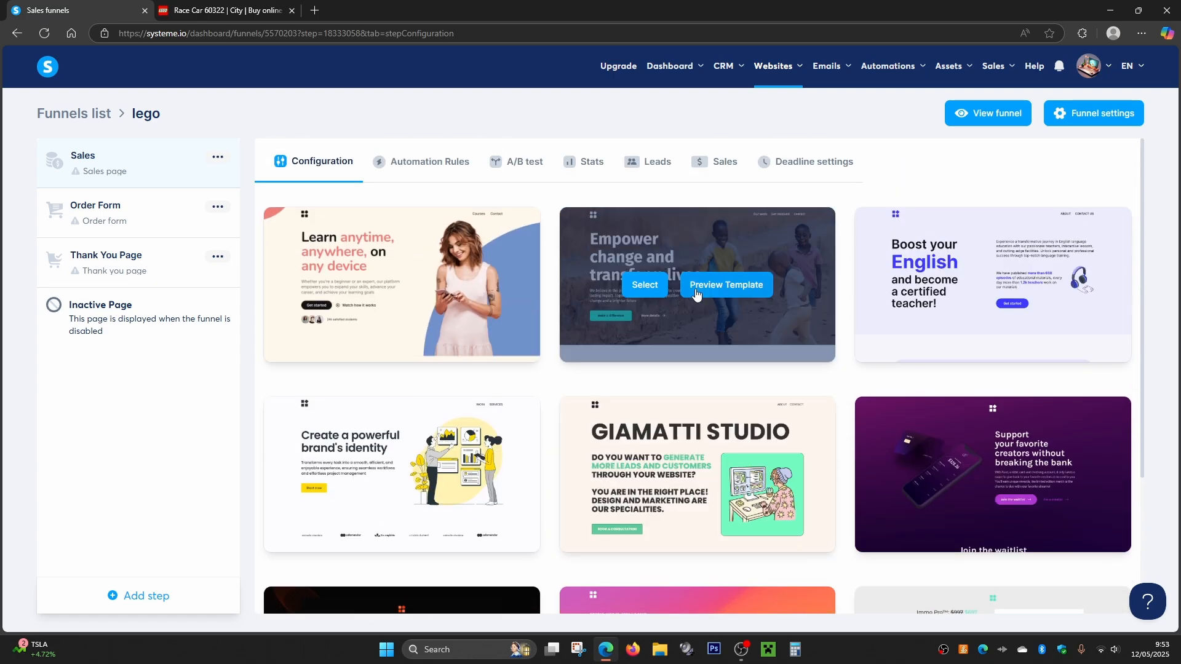
pyautogui.moveTo(984, 292)
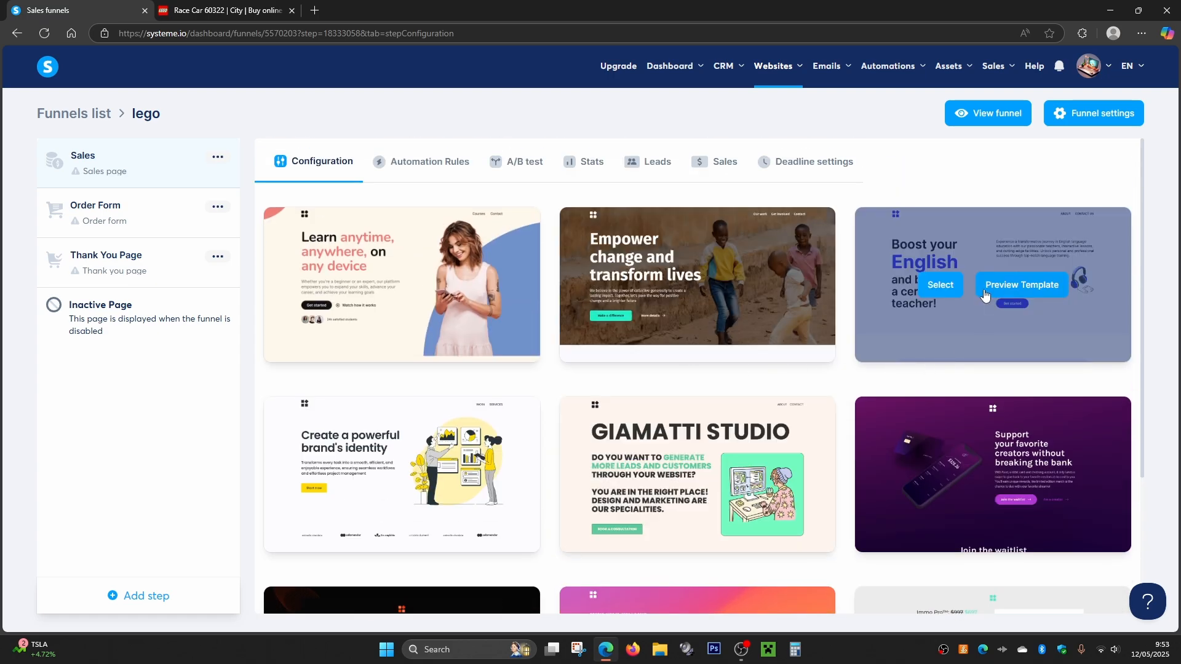
pyautogui.click(939, 285)
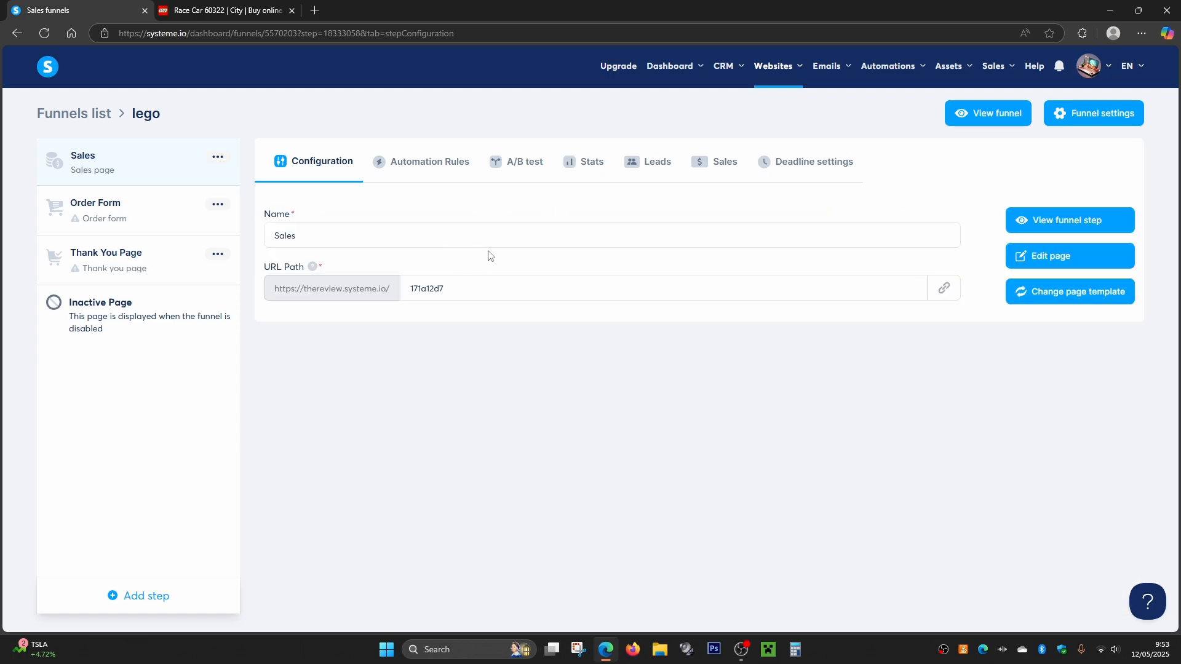
# - Open the Sales page for editing and change the Get started button's text to "Buy Now"
pyautogui.click(1057, 261)
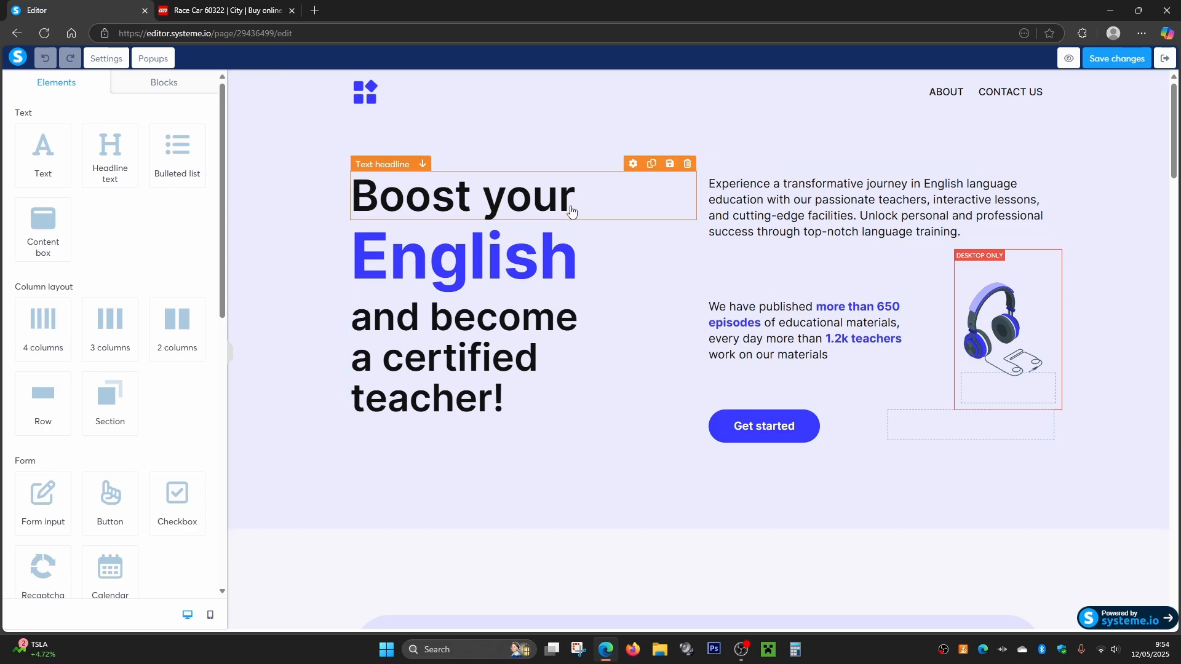
pyautogui.scroll(-8, 572, 211)
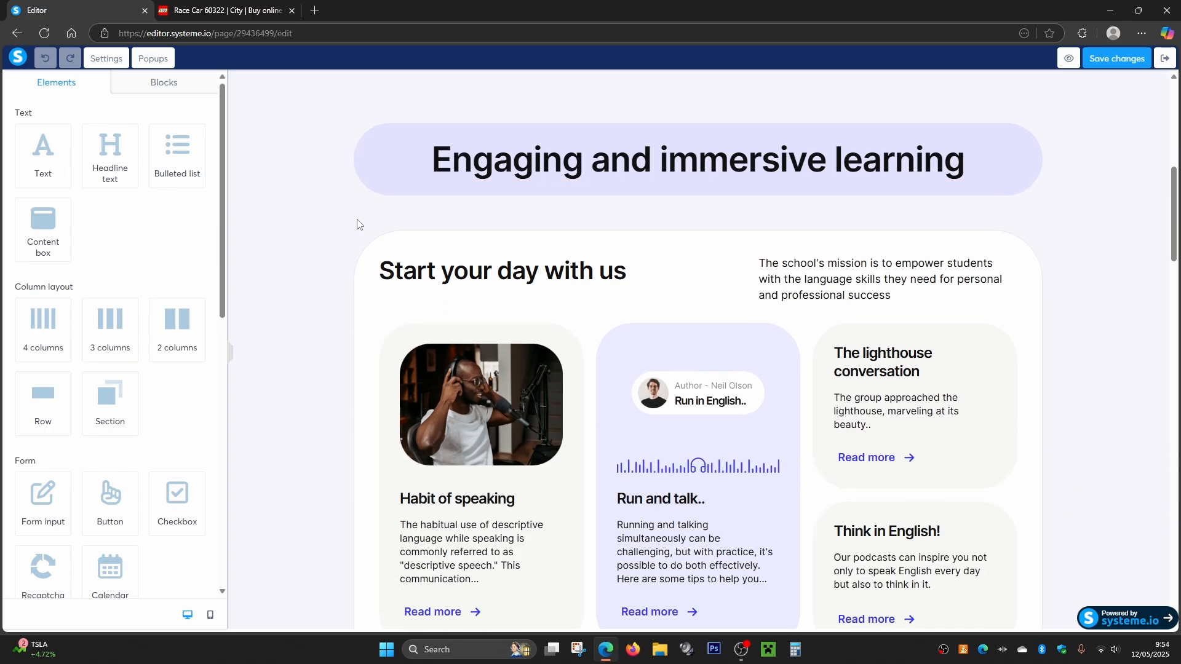
pyautogui.scroll(-4, 725, 258)
pyautogui.scroll(-4, 720, 263)
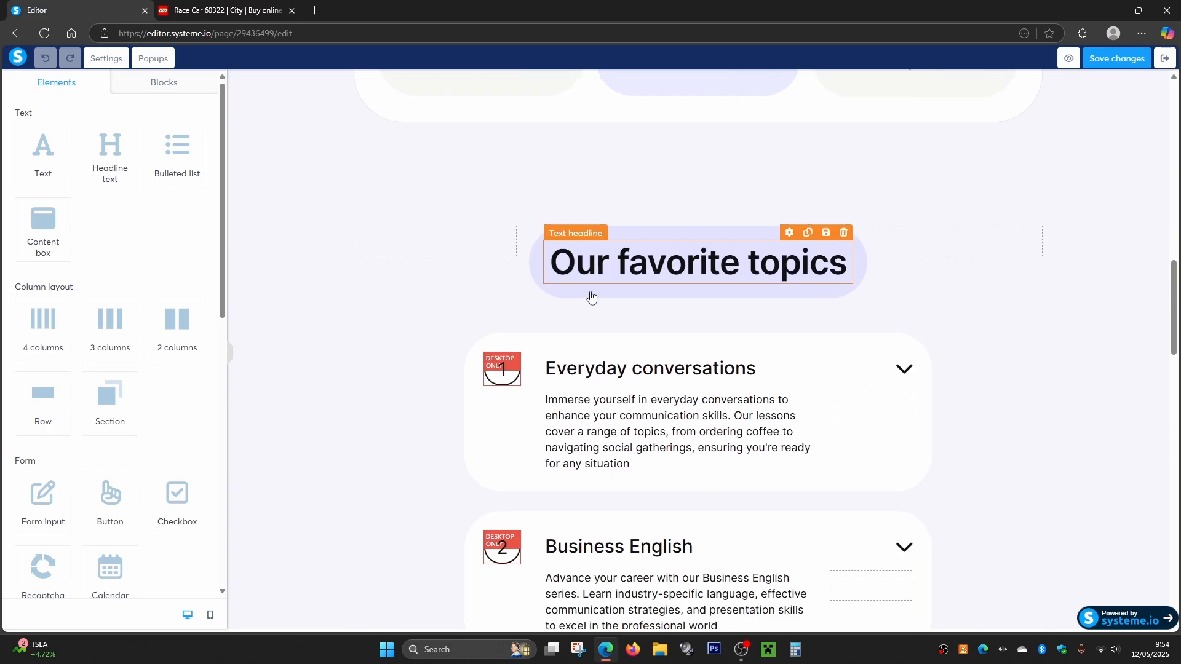
pyautogui.scroll(-15, 717, 266)
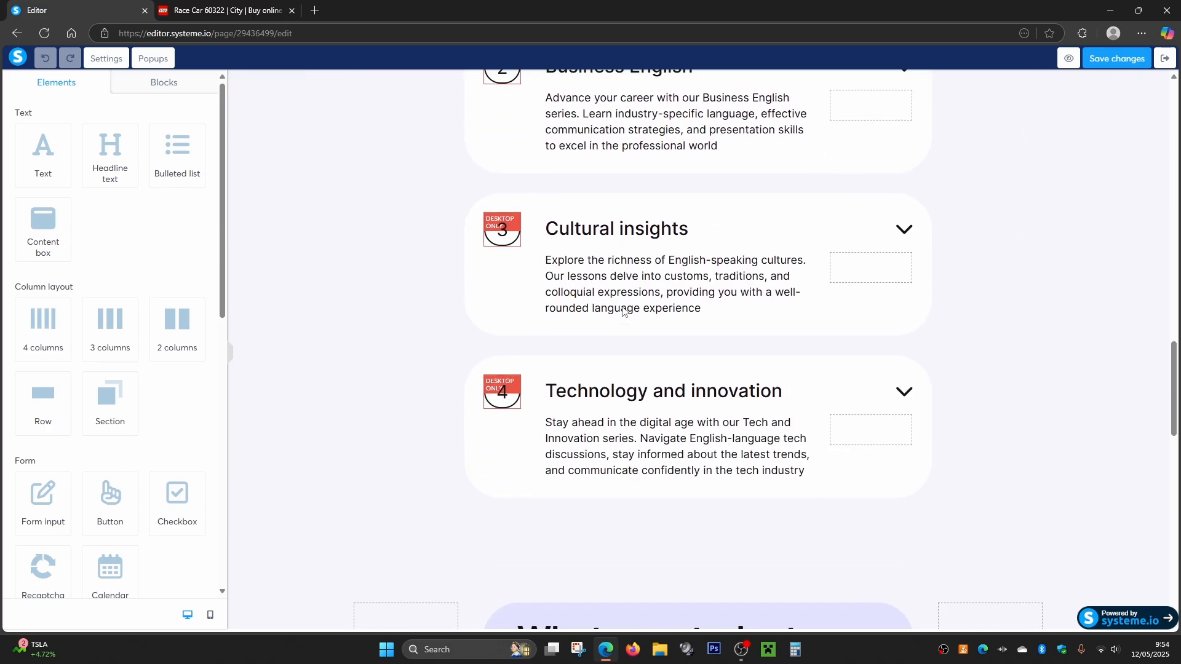
pyautogui.scroll(20, 626, 314)
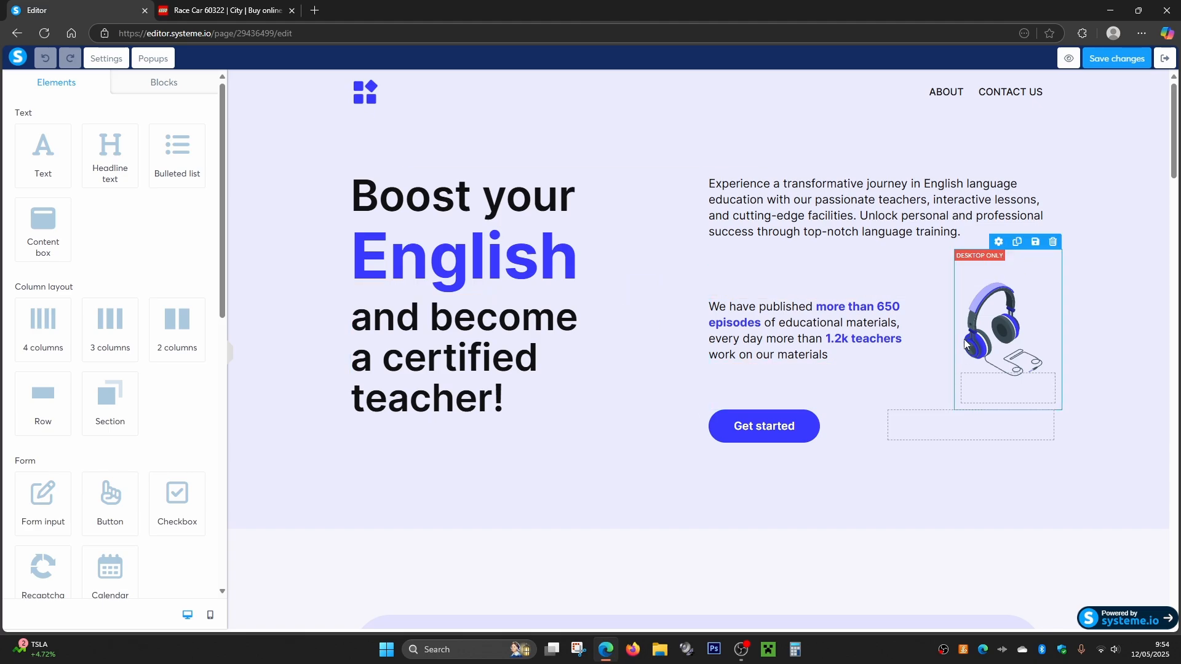
pyautogui.click(768, 432)
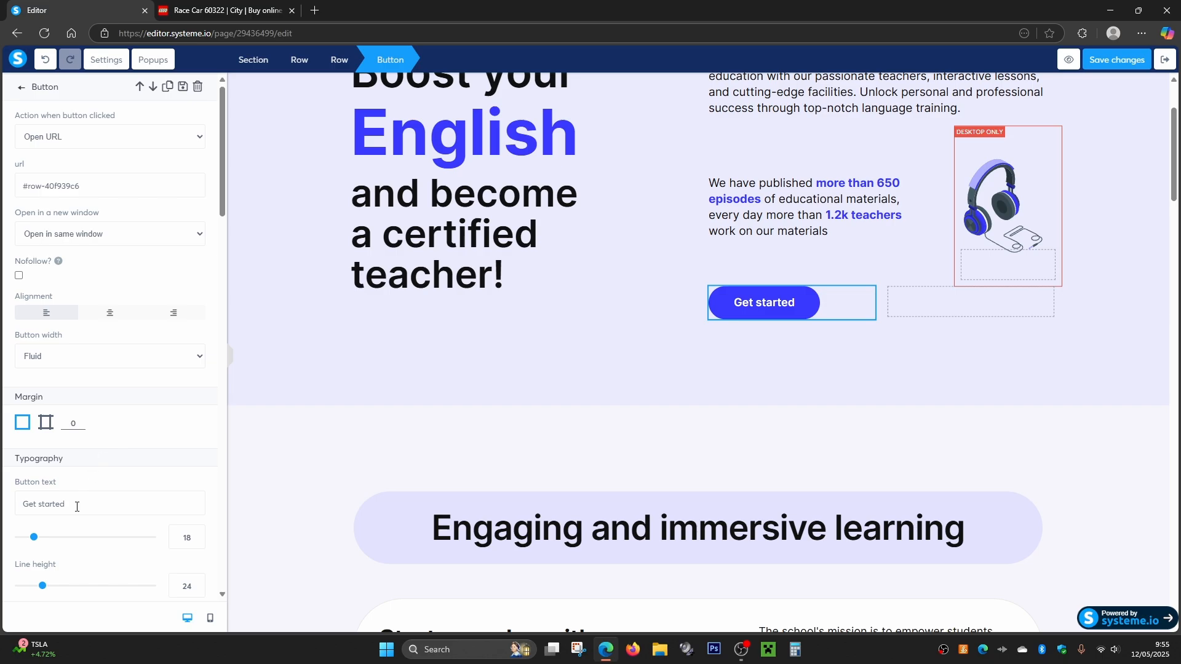
pyautogui.moveTo(76, 507); pyautogui.dragTo(1, 510)
pyautogui.write('buy now')
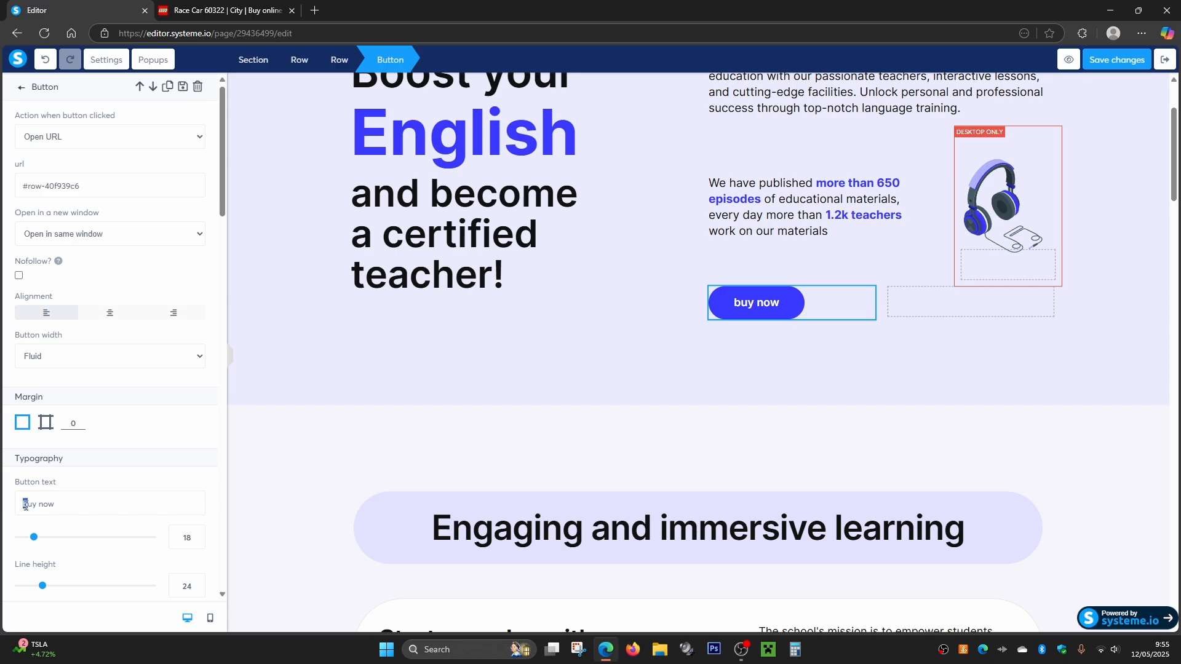
pyautogui.write('B')
pyautogui.write('N')
# - Set the Buy Now button's background color to a solid orange
pyautogui.scroll(-8, 111, 479)
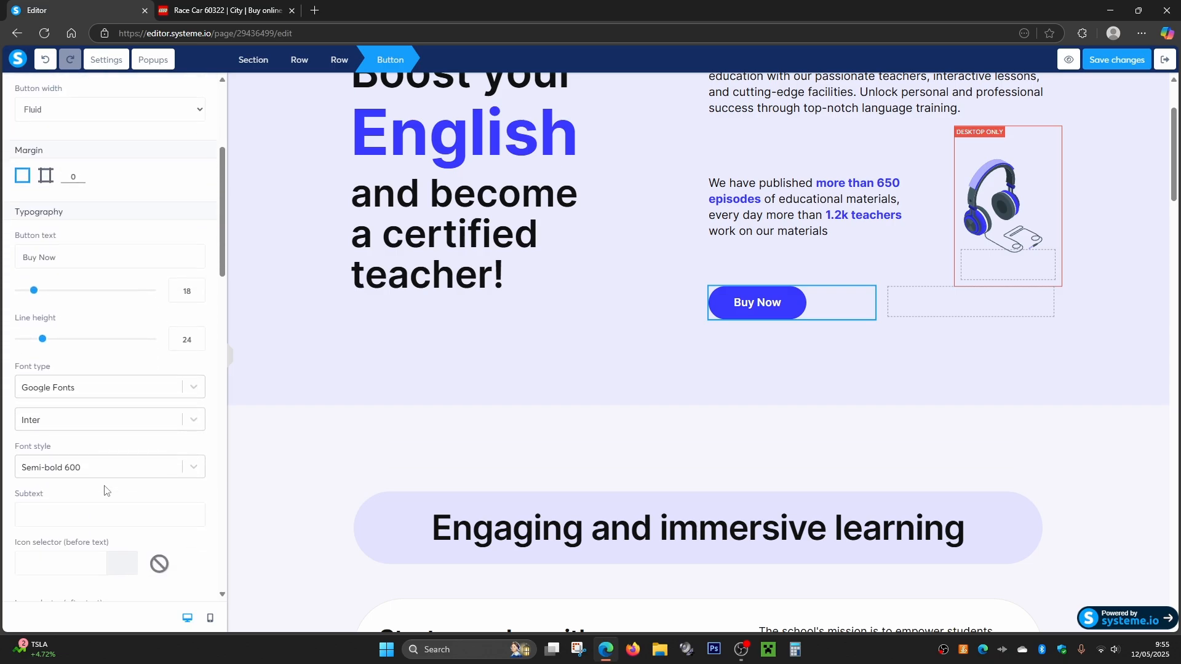
pyautogui.click(28, 475)
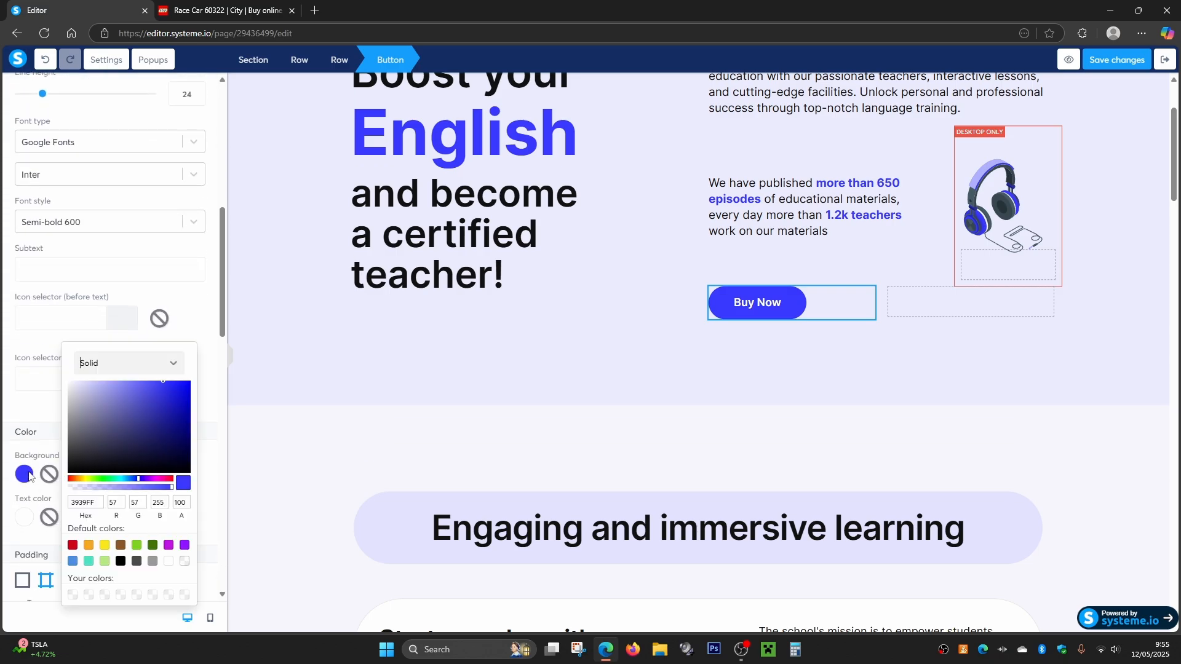
pyautogui.click(103, 478)
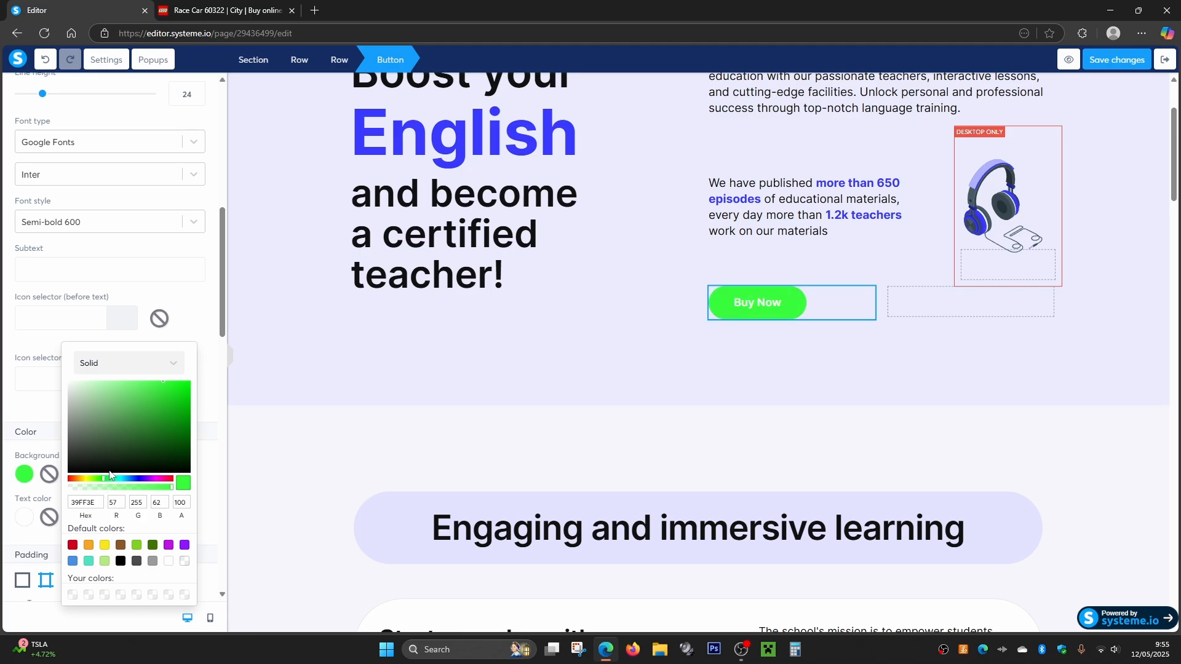
pyautogui.click(81, 480)
pyautogui.click(73, 480)
pyautogui.click(78, 479)
pyautogui.click(76, 480)
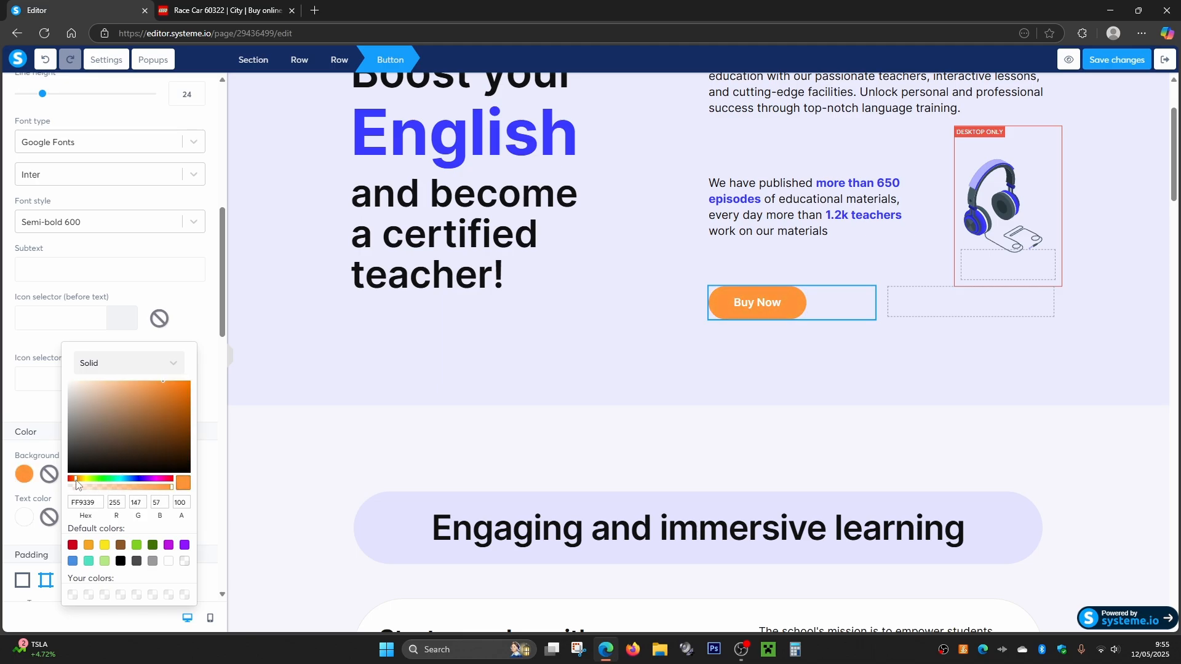
pyautogui.click(183, 312)
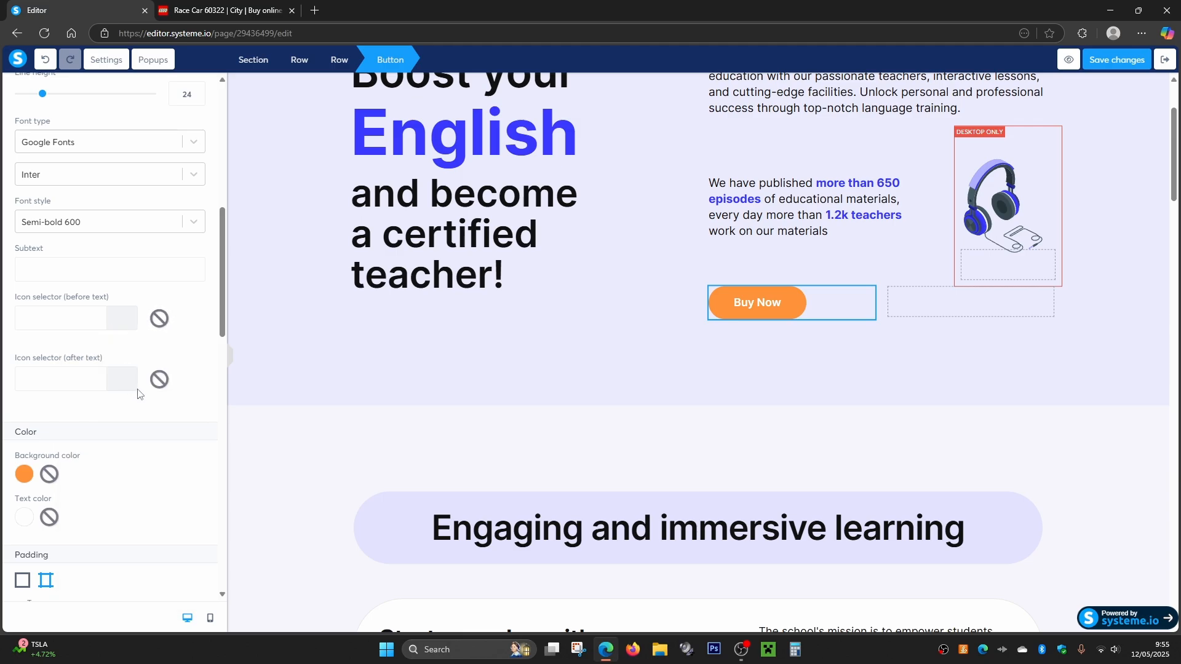
# - Set the Buy Now button's action to Next step URL, then save the page and exit the editor
pyautogui.scroll(8, 138, 393)
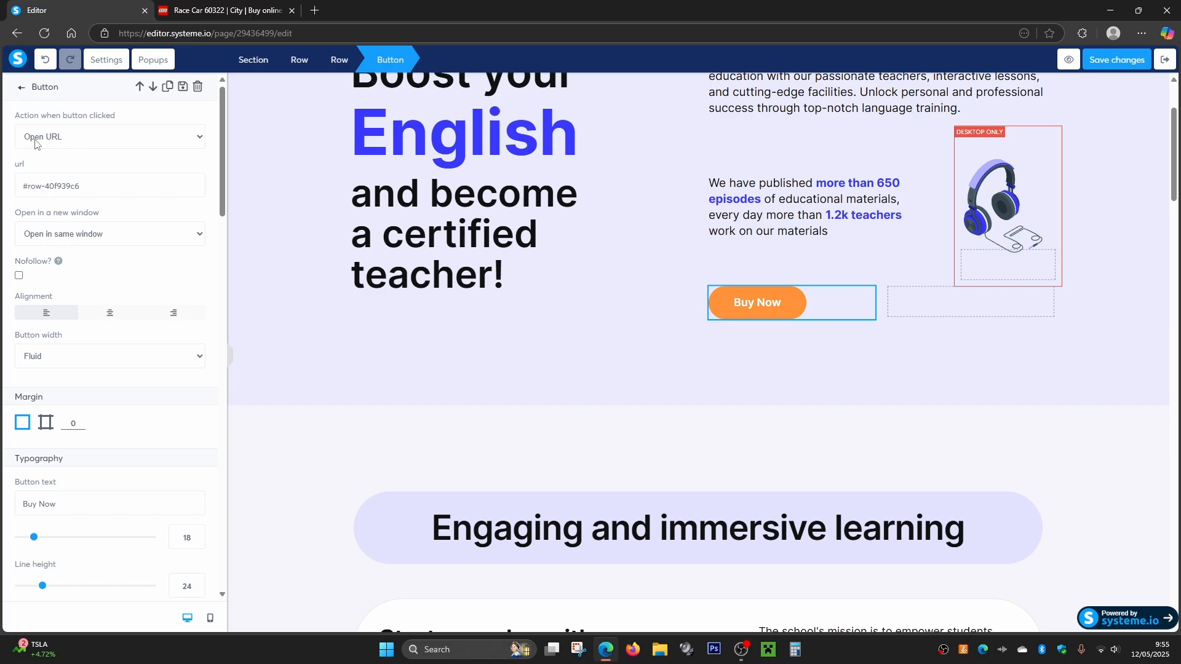
pyautogui.click(198, 139)
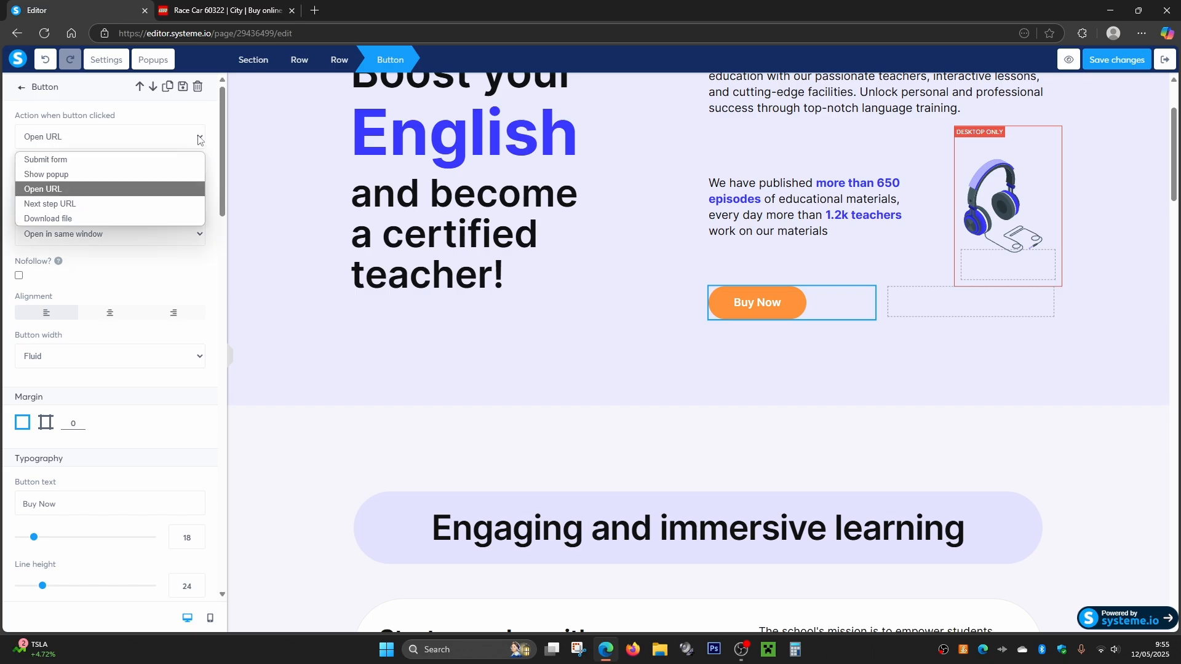
pyautogui.click(84, 207)
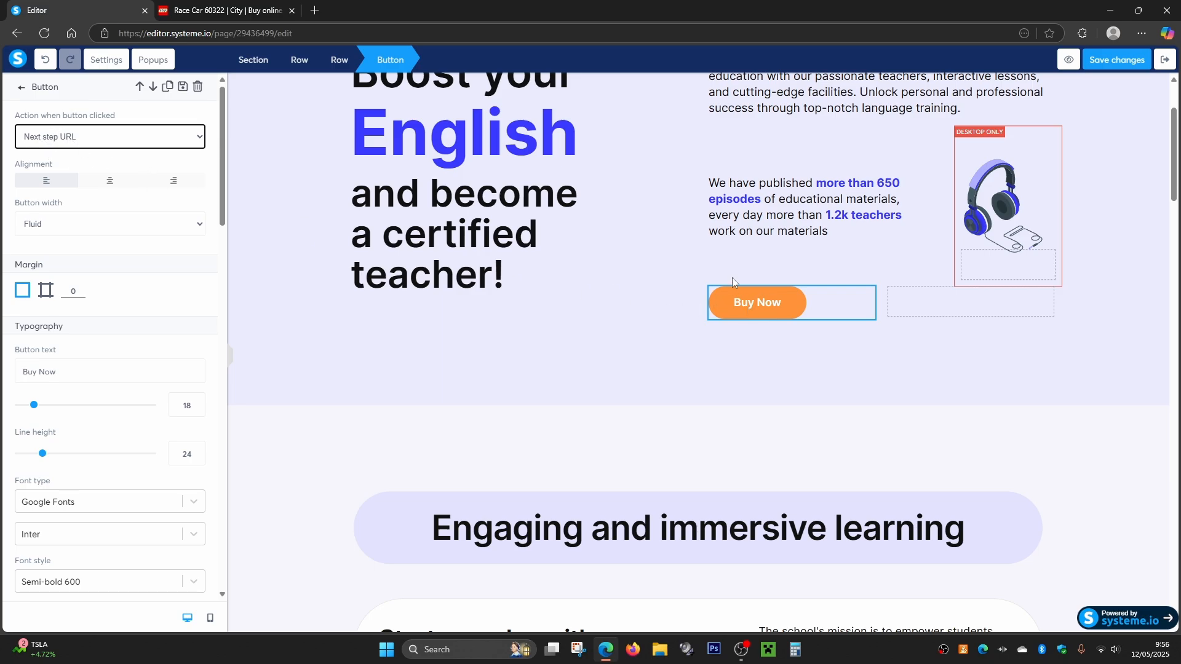
pyautogui.scroll(2, 613, 266)
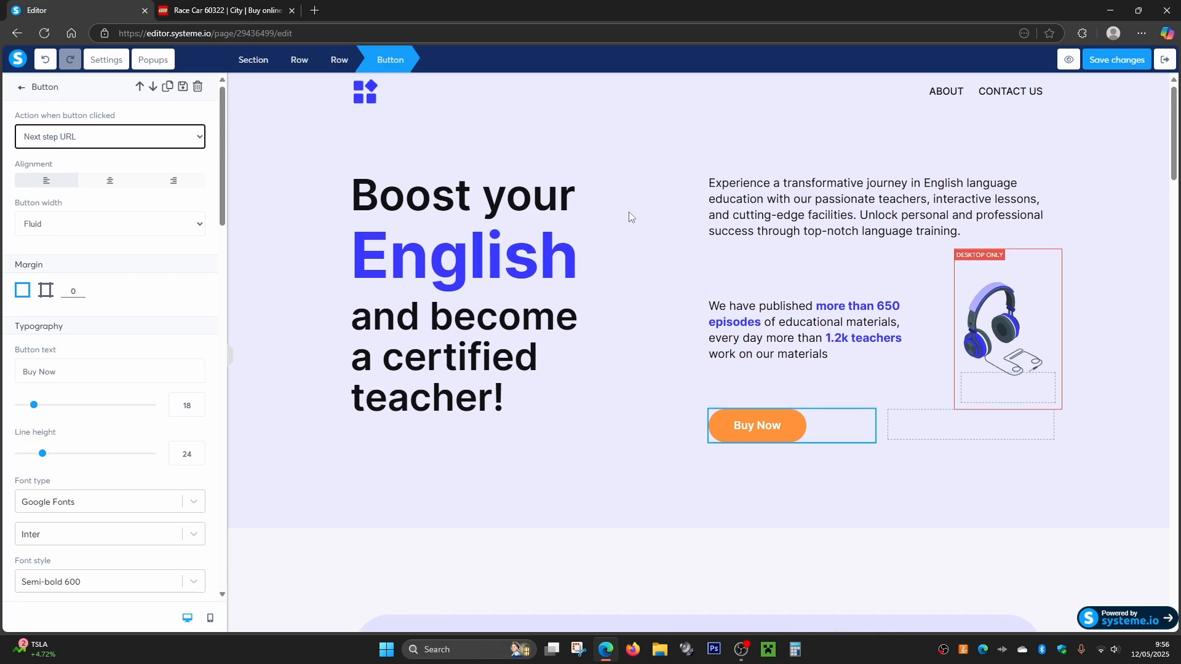
pyautogui.click(1113, 59)
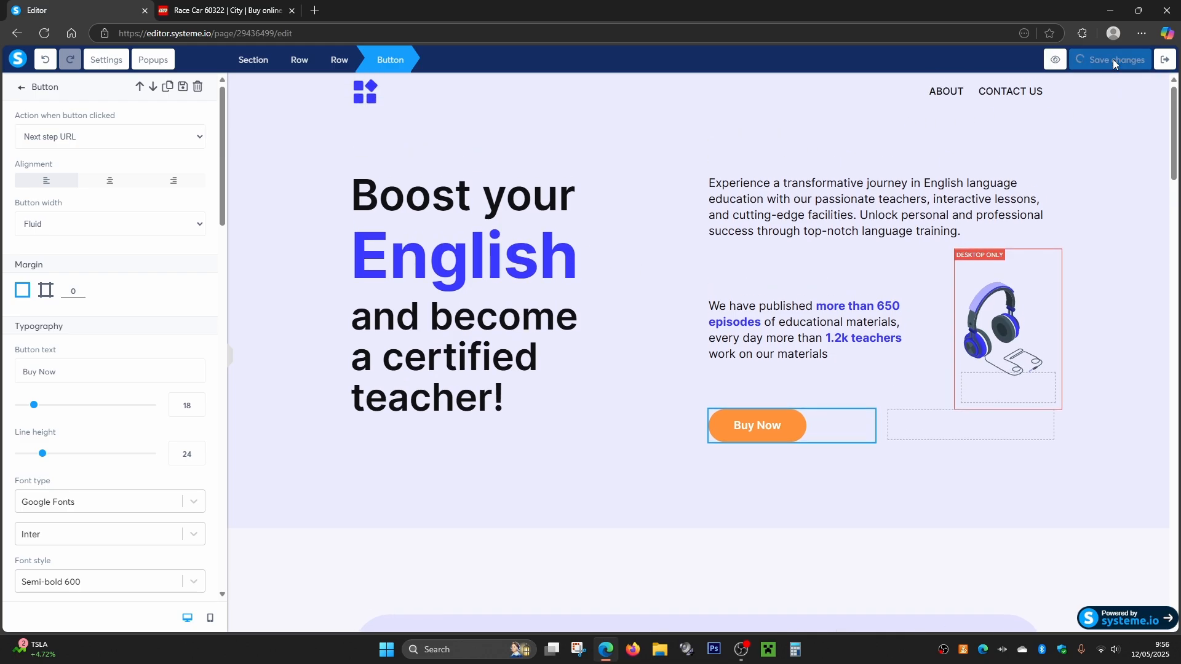
pyautogui.click(1158, 64)
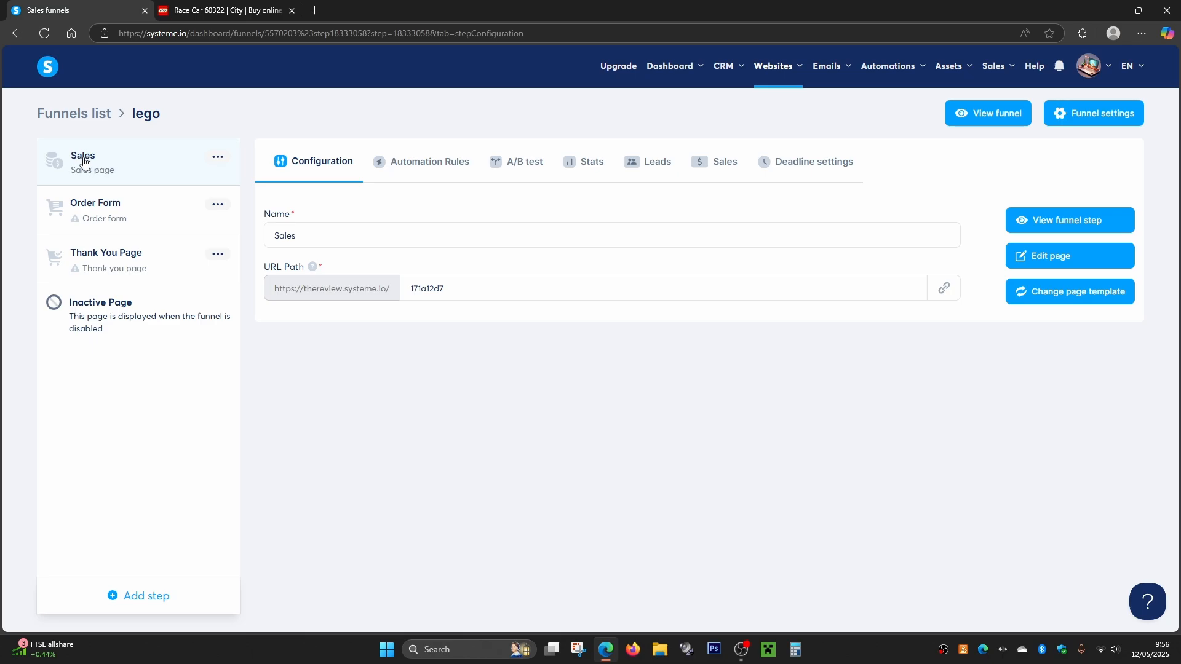
# - Apply the template with the Shipping address and Order summary headings to the Order Form step
pyautogui.click(88, 205)
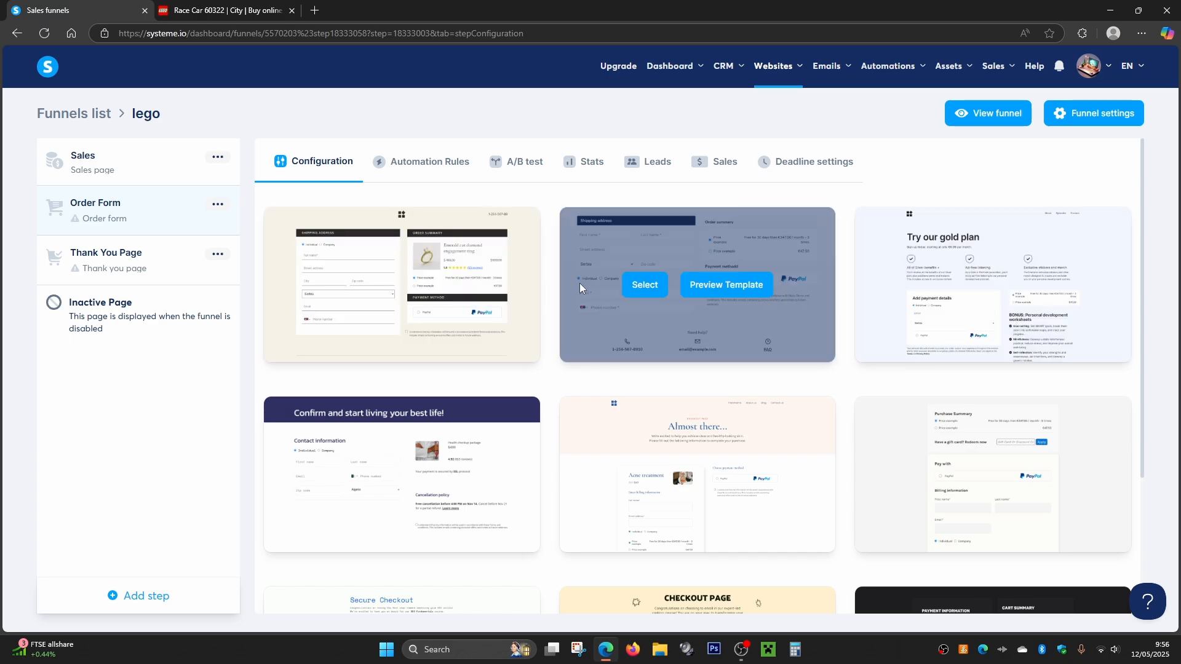
pyautogui.click(640, 289)
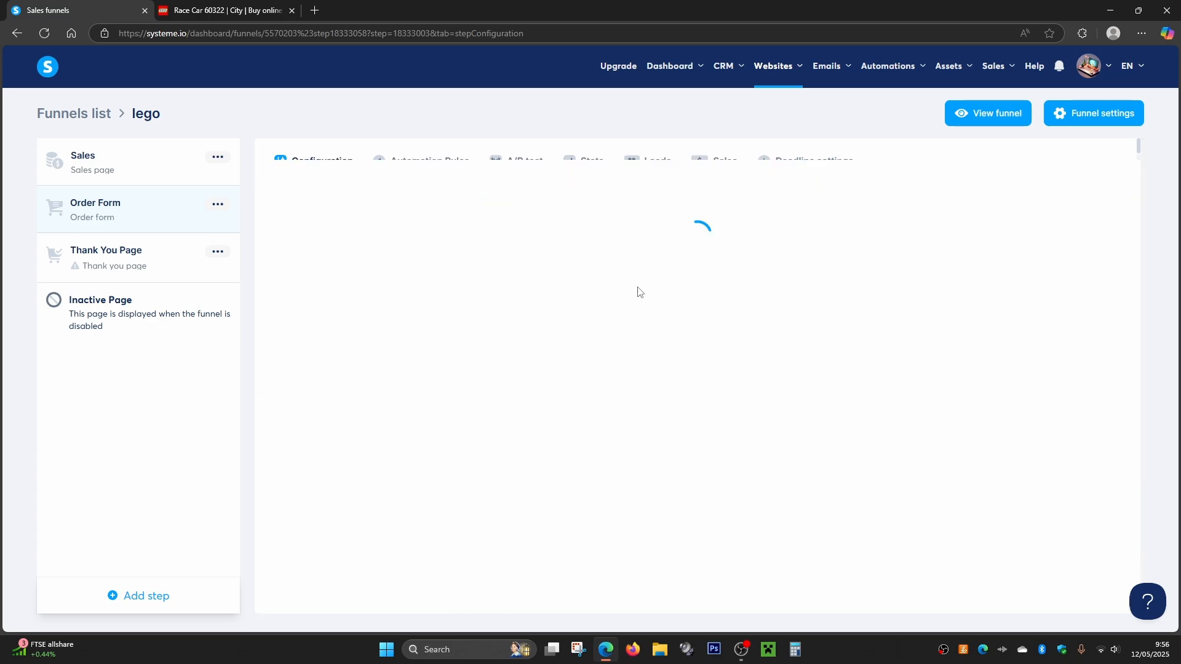
# - Set the Order Form's offer type to Physical product, choose lego 60322 Race Car and save the offer
pyautogui.scroll(-2, 489, 319)
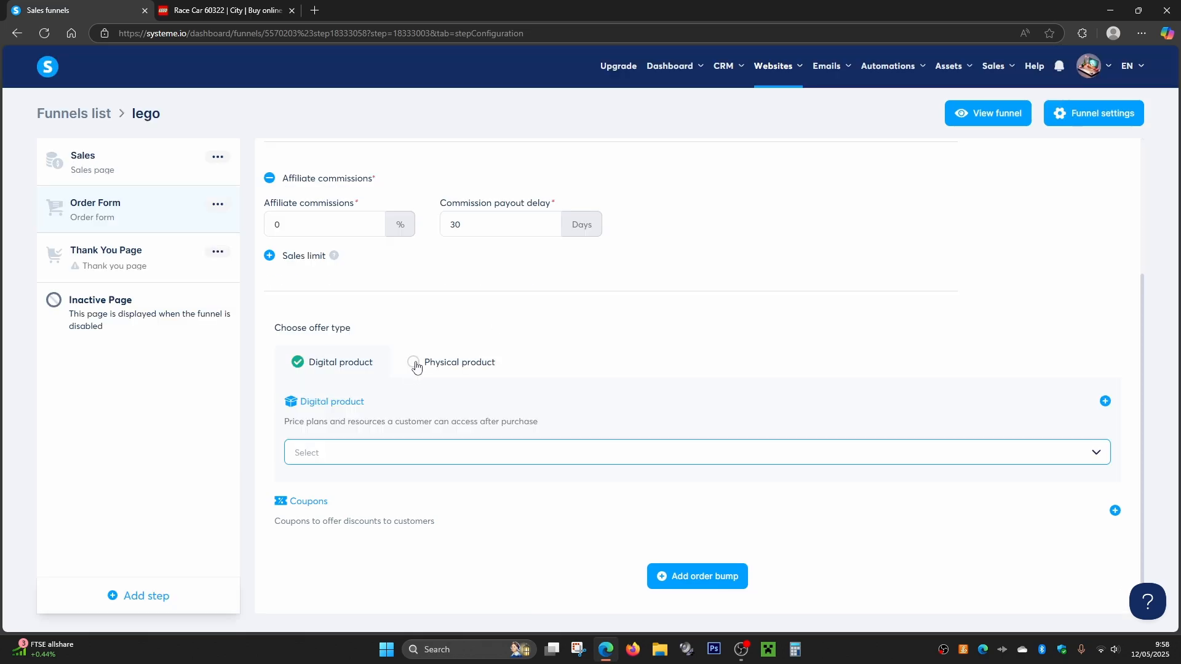
pyautogui.click(414, 364)
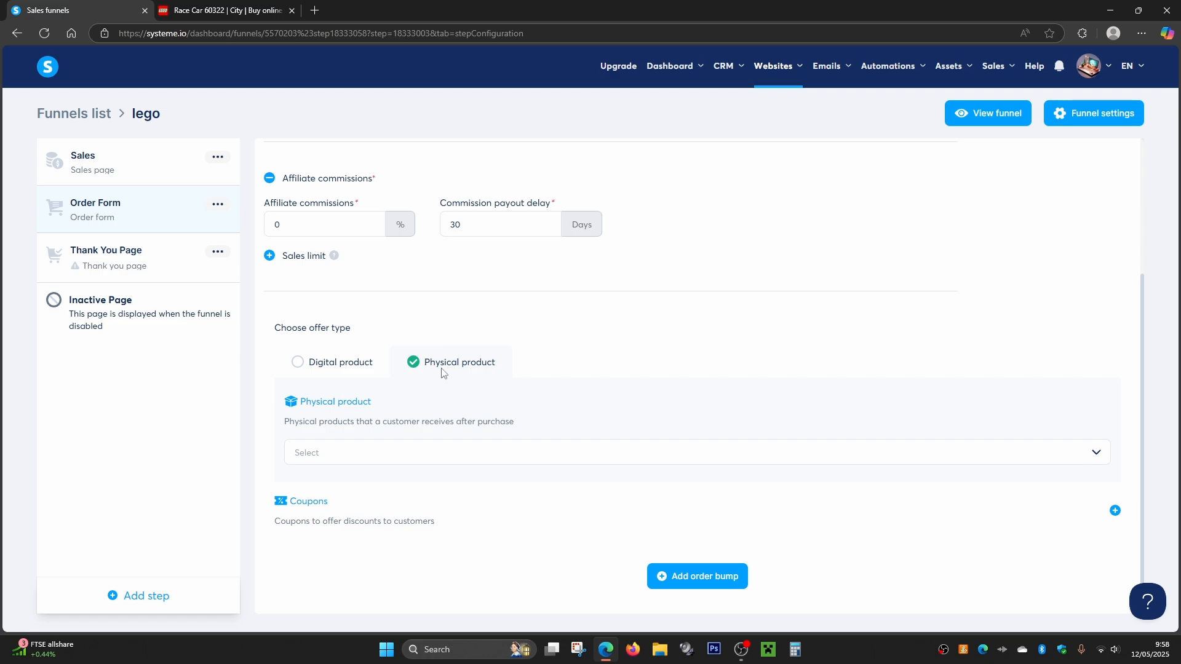
pyautogui.click(314, 458)
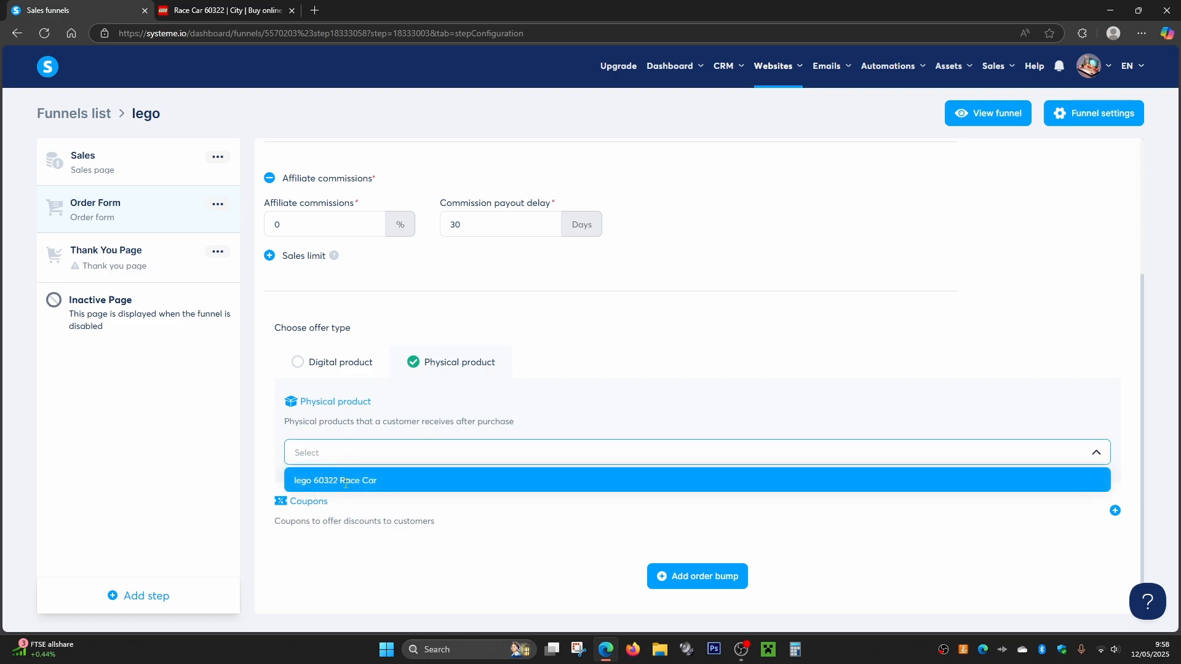
pyautogui.click(346, 481)
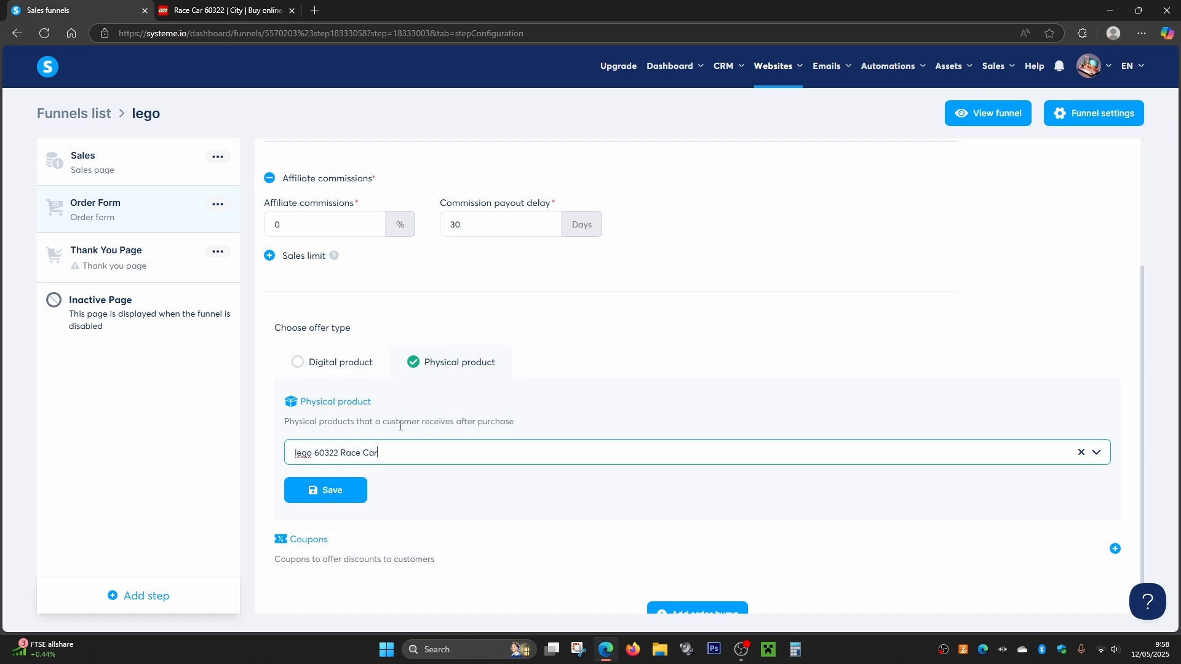
pyautogui.scroll(1, 445, 401)
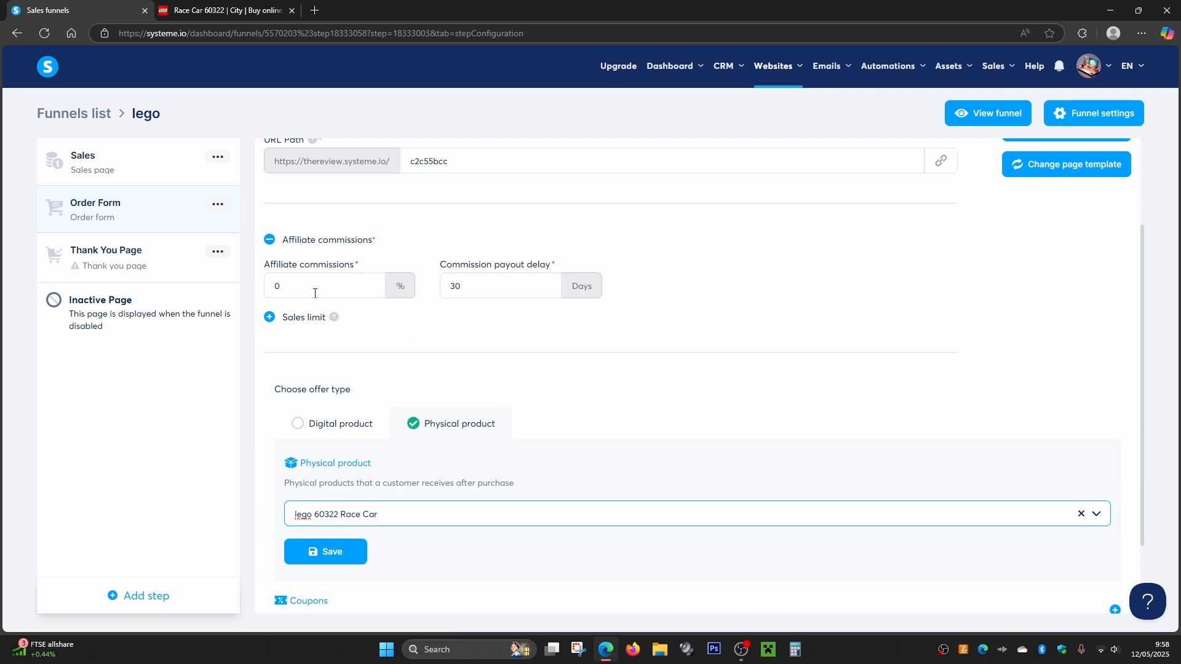
pyautogui.click(333, 287)
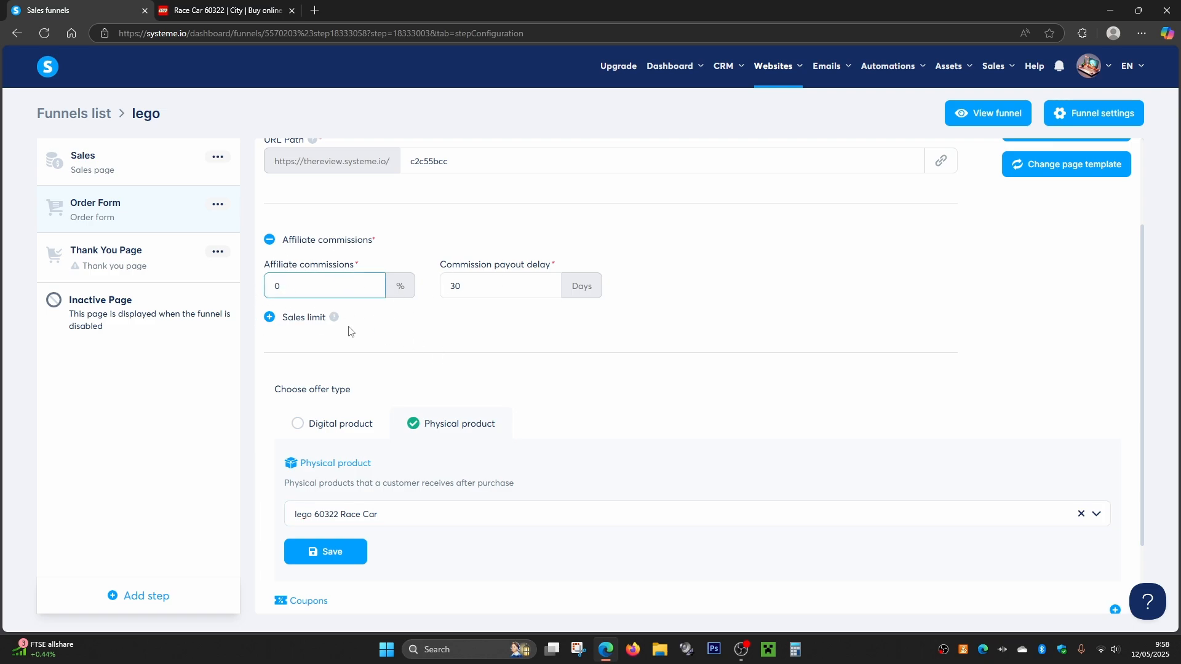
pyautogui.scroll(-2, 367, 308)
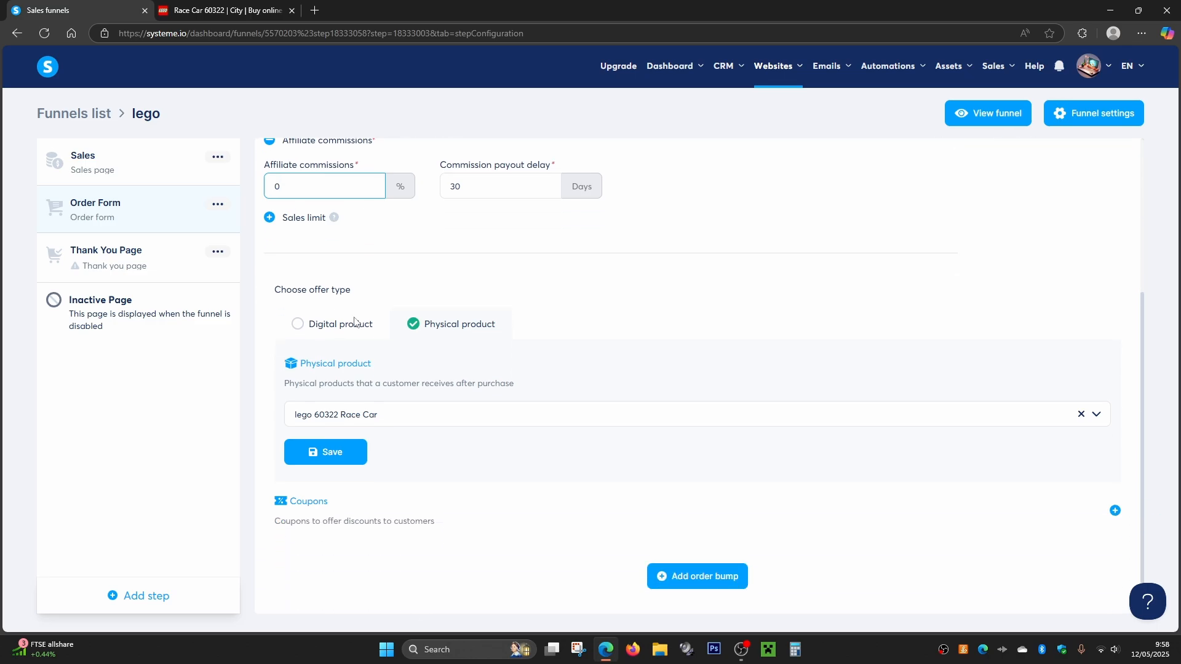
pyautogui.click(346, 463)
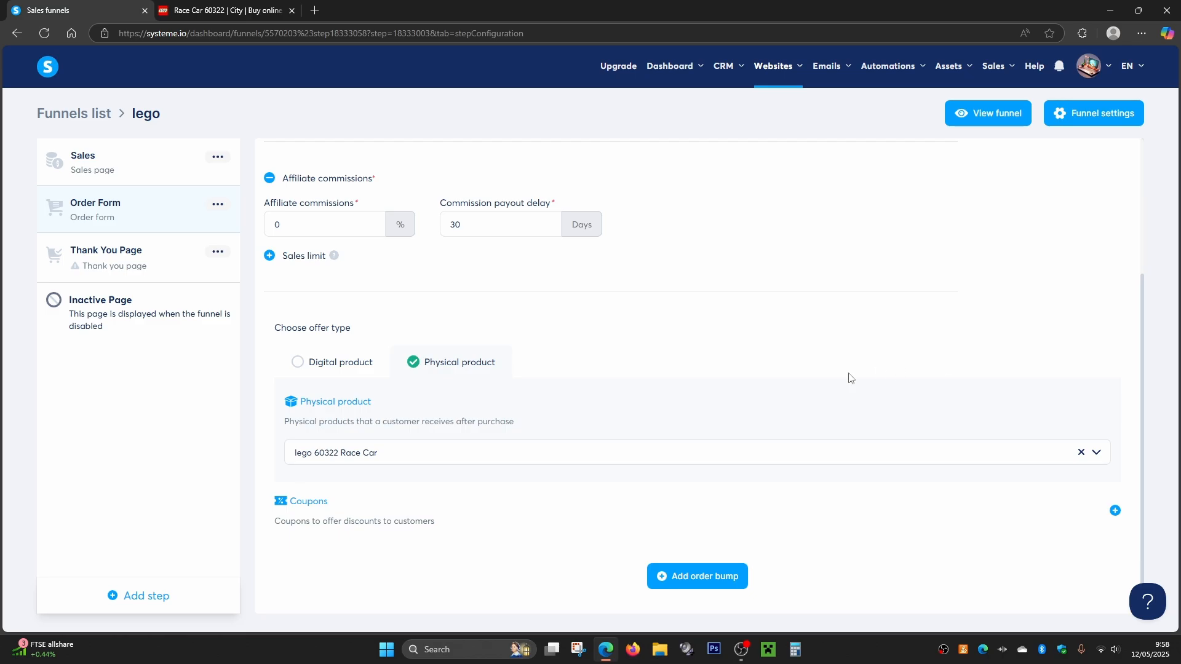
pyautogui.click(1115, 510)
pyautogui.scroll(-3, 1064, 492)
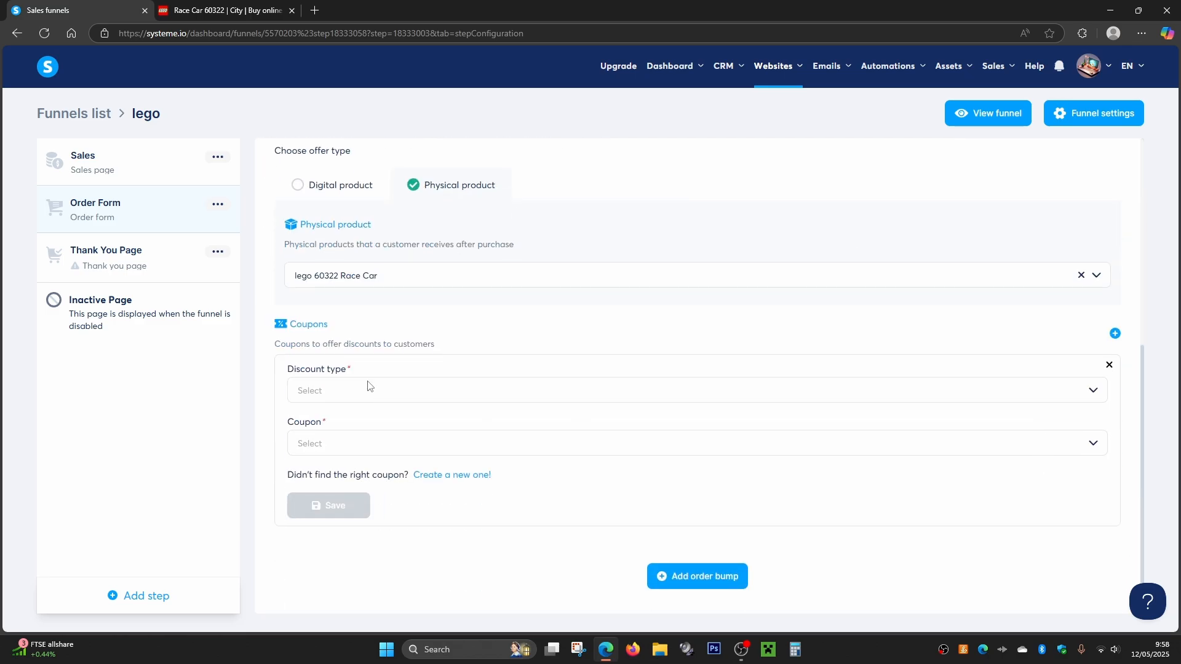
pyautogui.click(337, 392)
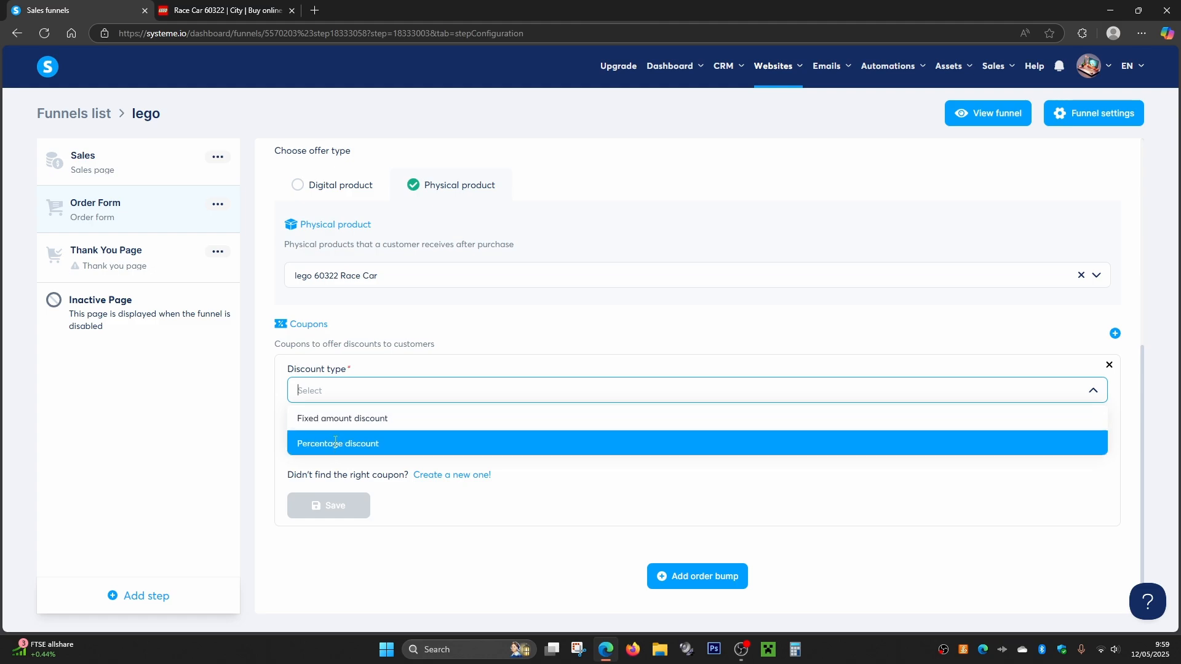
pyautogui.click(366, 367)
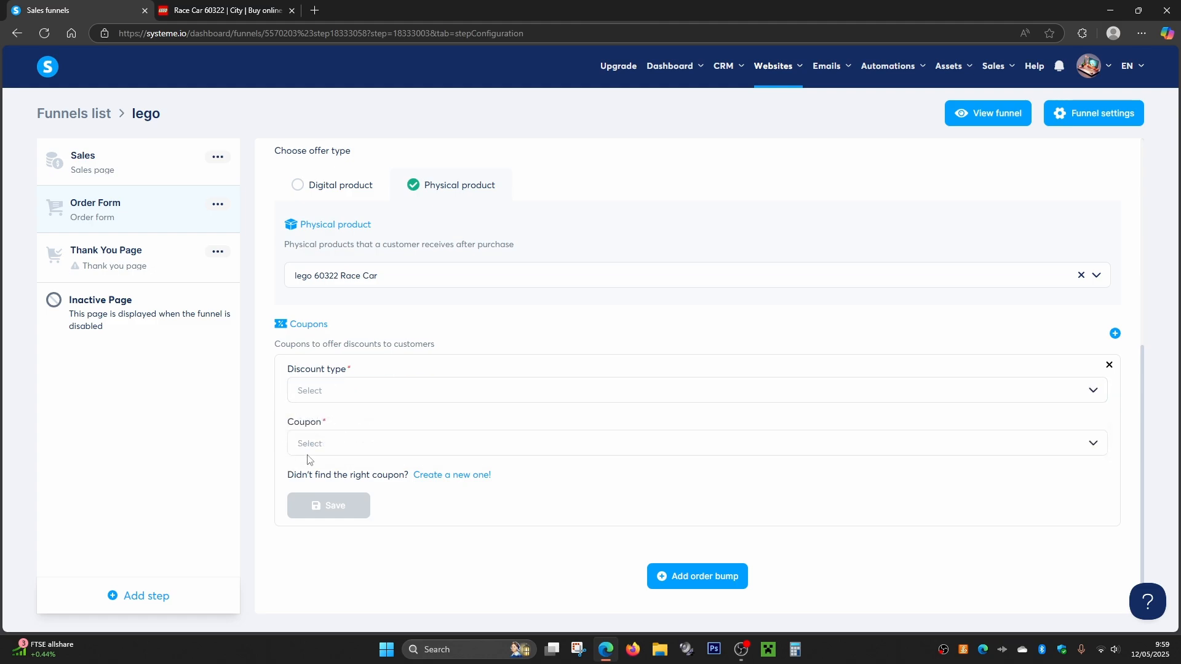
pyautogui.click(329, 454)
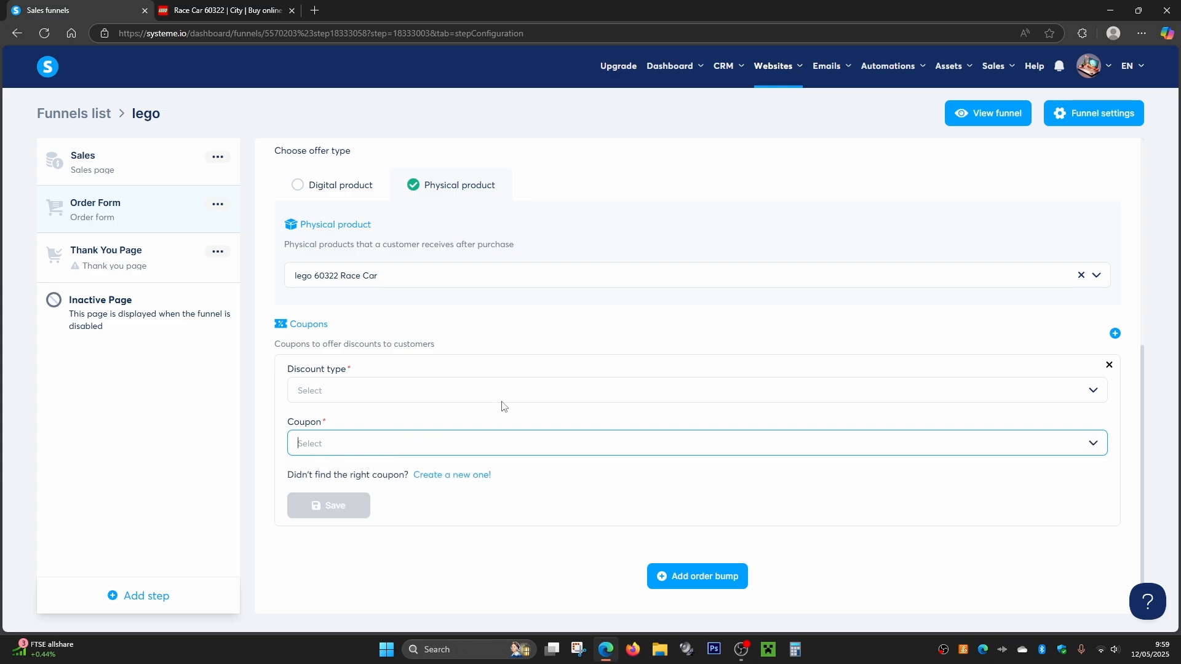
pyautogui.moveTo(948, 85)
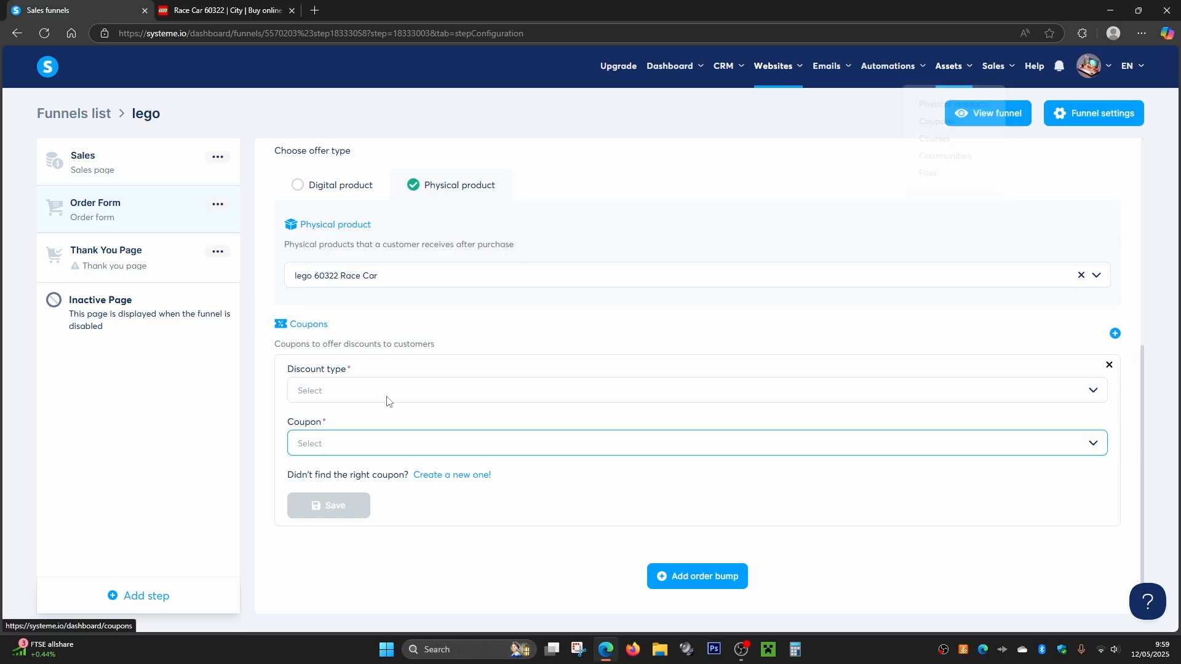
pyautogui.click(1109, 365)
# - Open the Order Form page for editing and delete the Company name, Company Tax number and Individual/Company customer type elements
pyautogui.scroll(3, 401, 471)
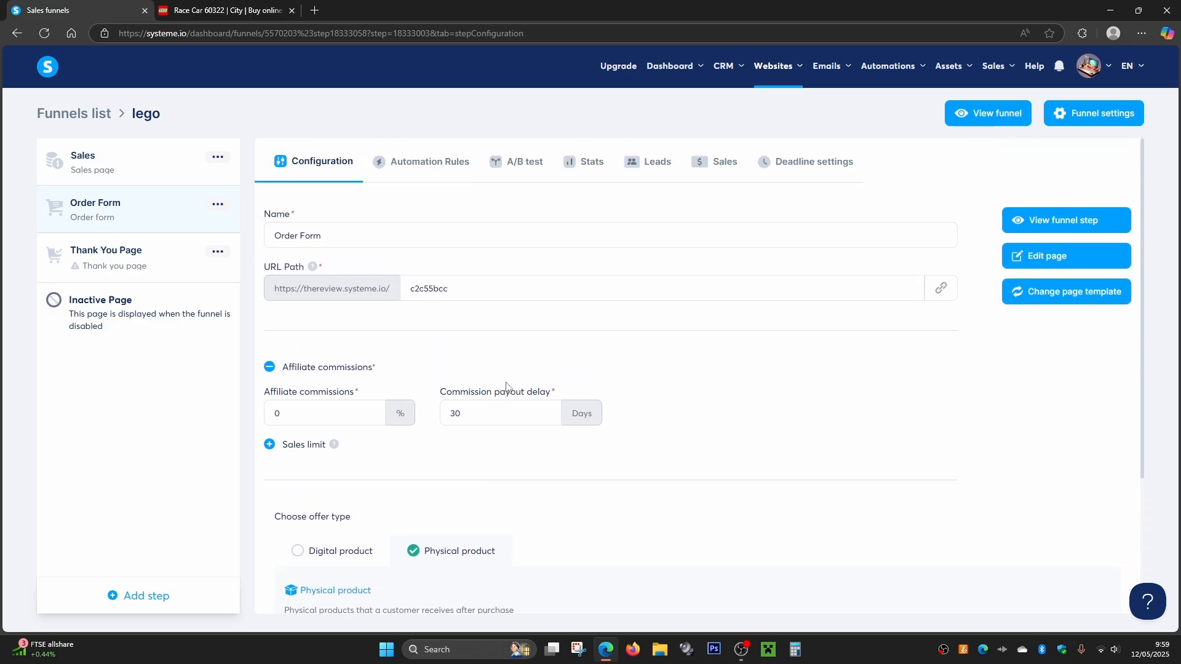
pyautogui.click(1035, 259)
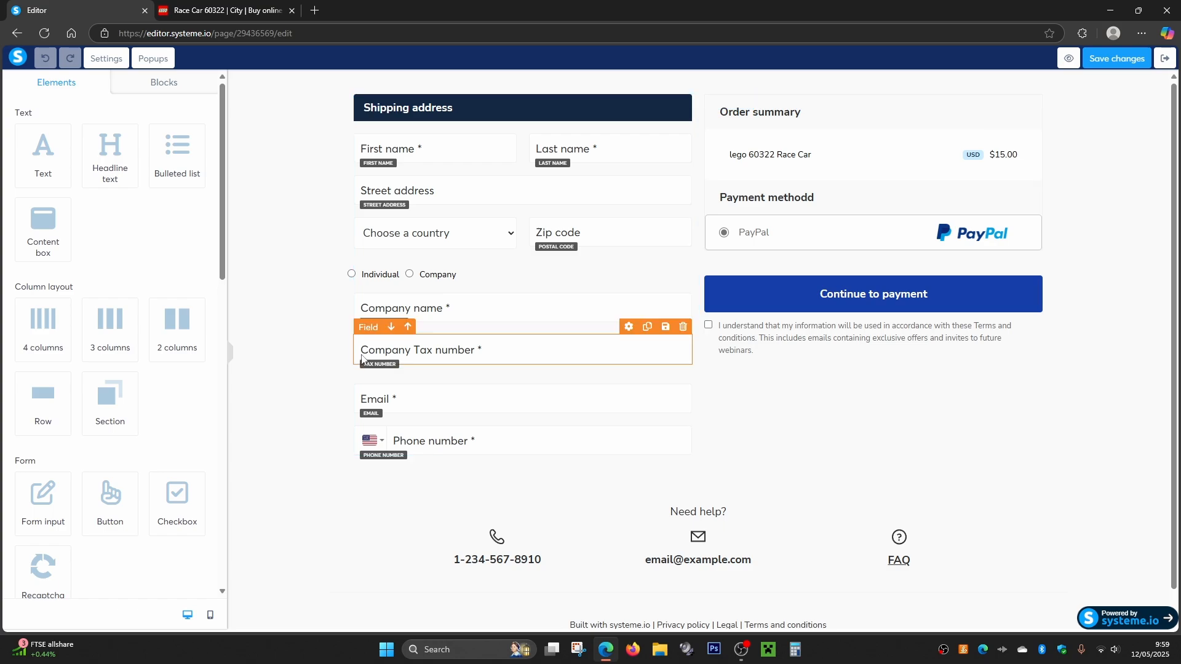
pyautogui.click(682, 285)
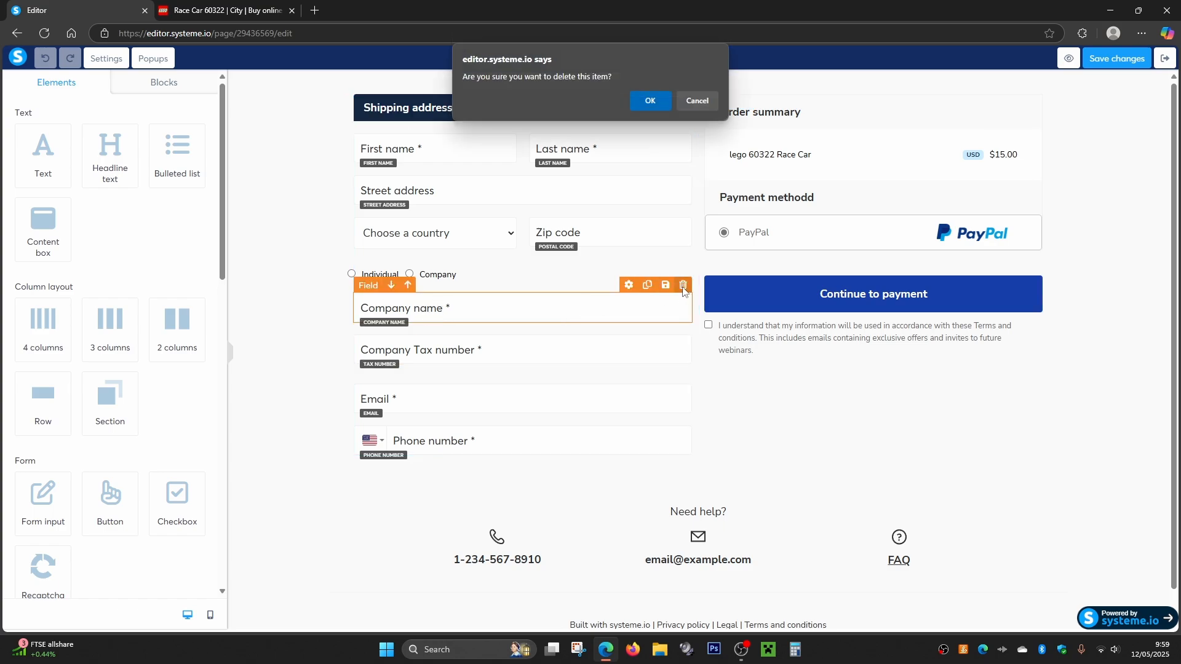
pyautogui.click(648, 100)
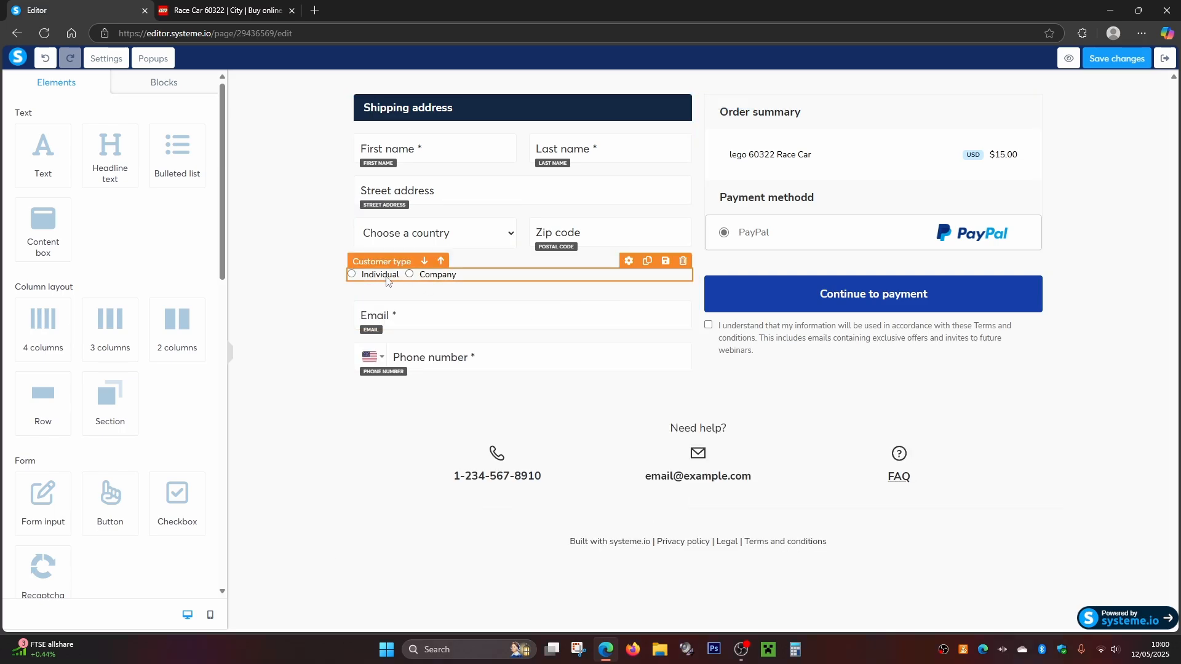
pyautogui.click(386, 278)
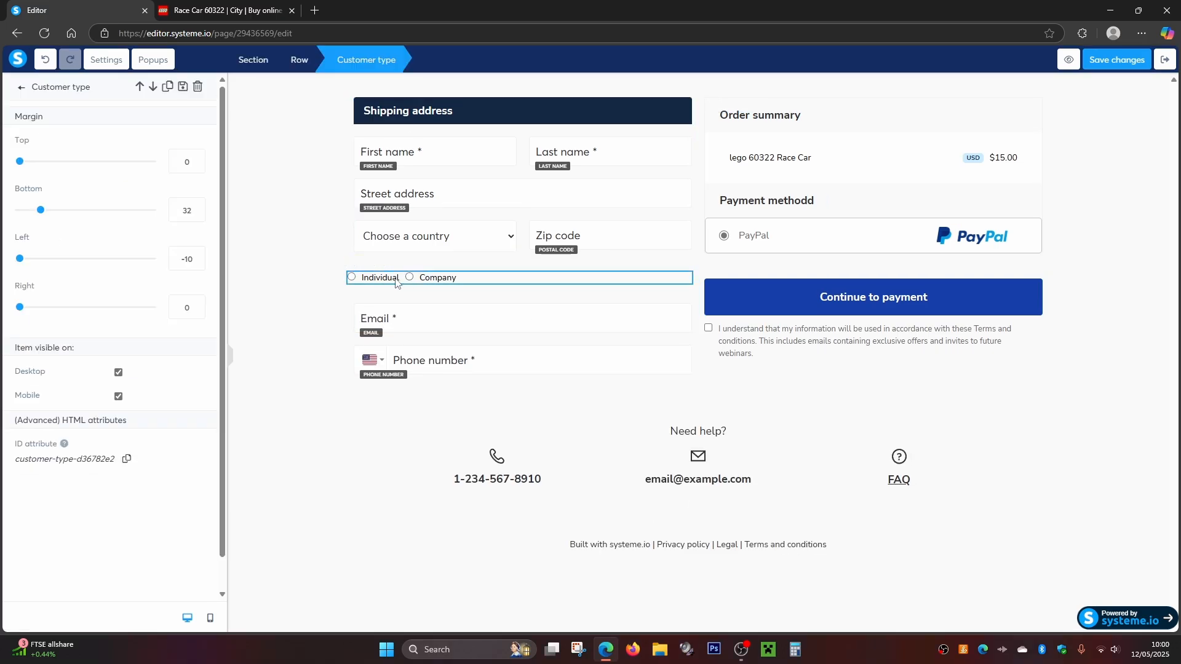
pyautogui.click(553, 286)
pyautogui.click(676, 265)
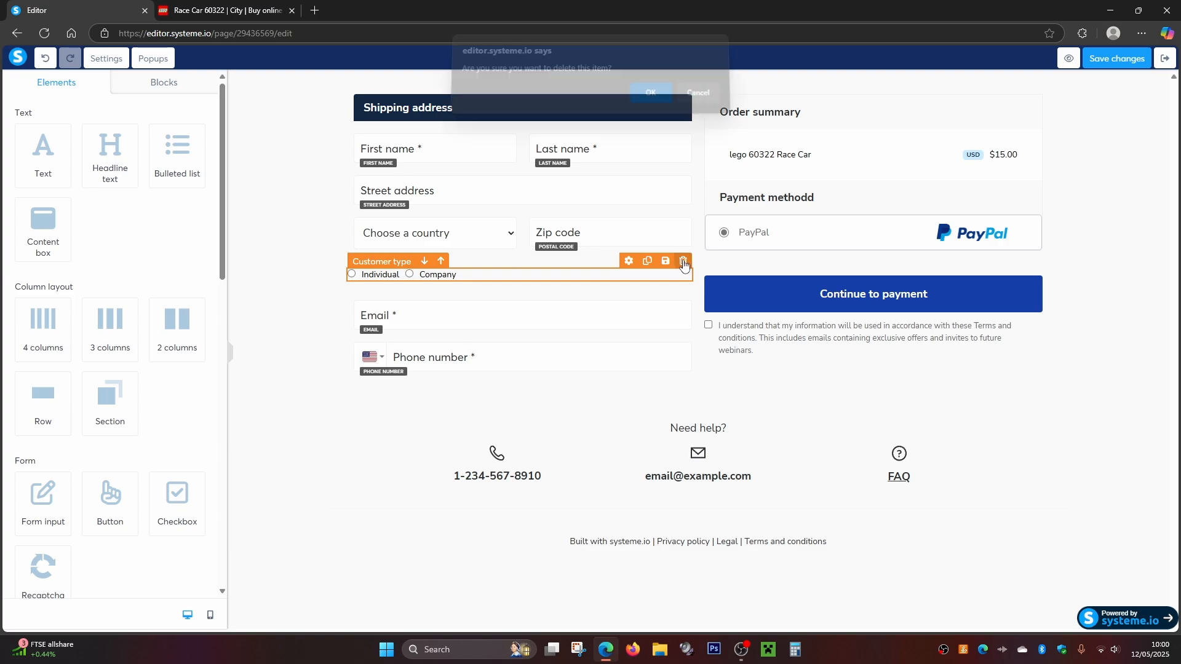
pyautogui.click(648, 100)
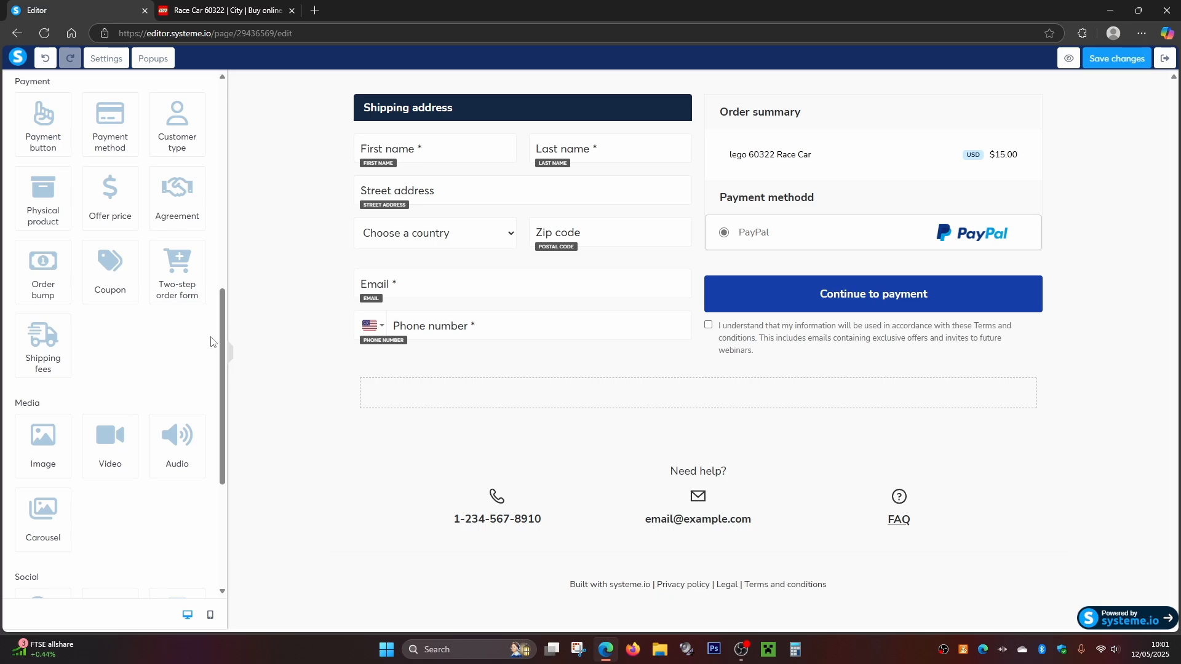
# - Add a Shipping fees element below the shipping address and order summary, and try to save the page
pyautogui.moveTo(29, 345); pyautogui.dragTo(436, 400)
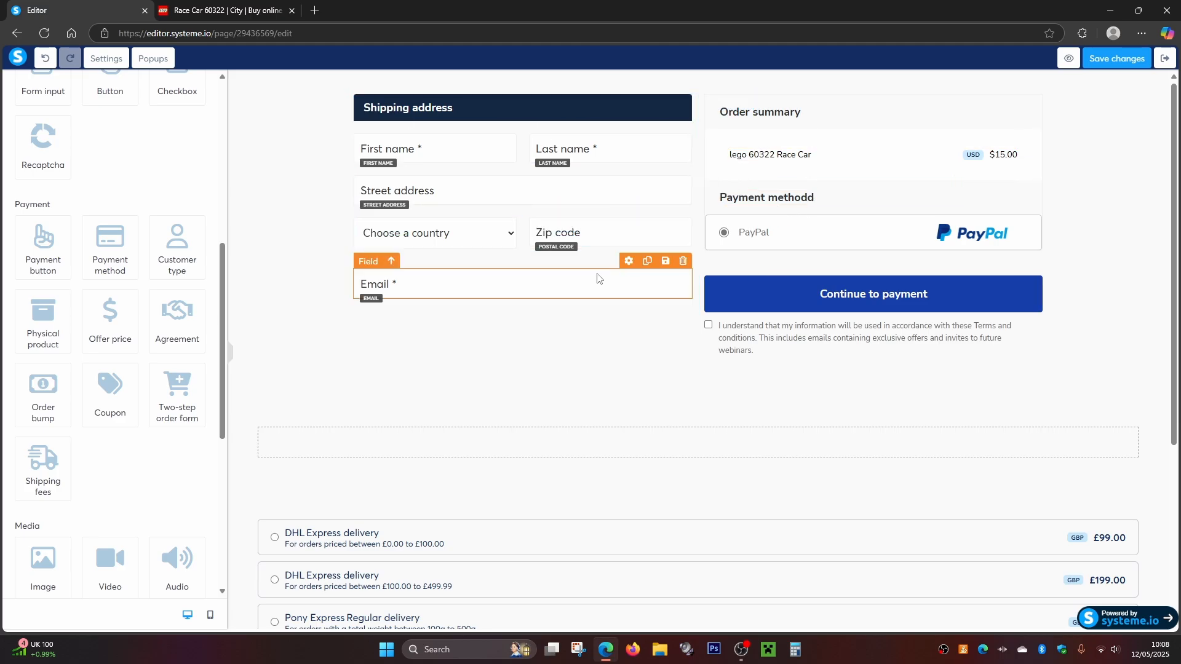
pyautogui.click(1113, 60)
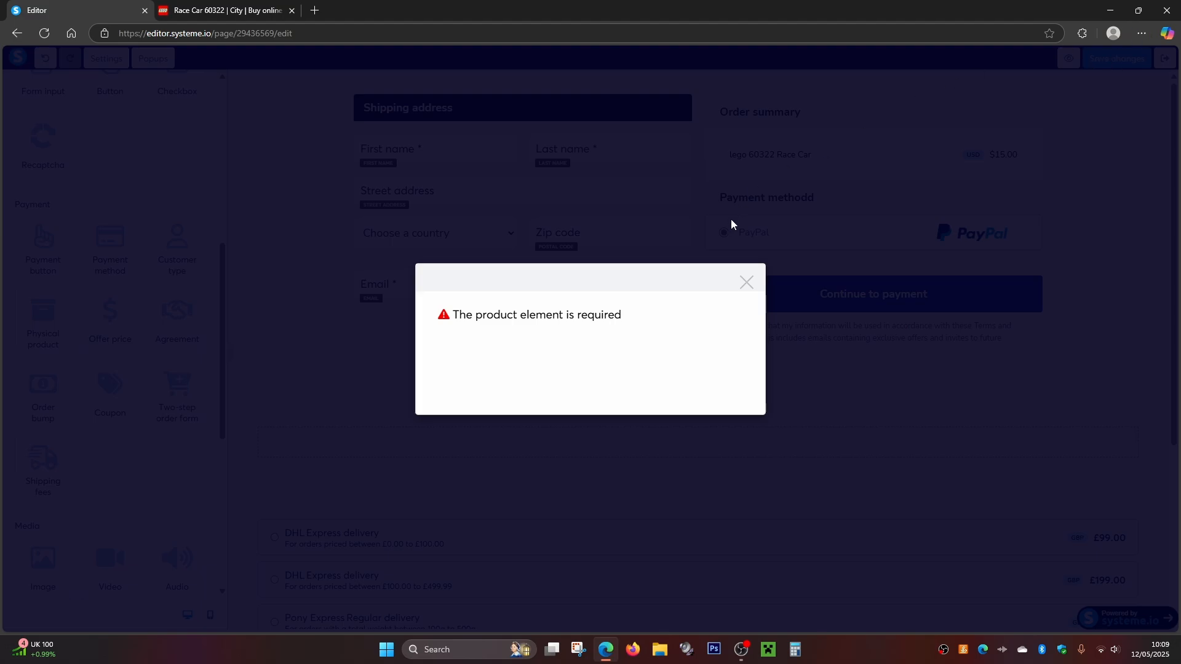
pyautogui.click(746, 284)
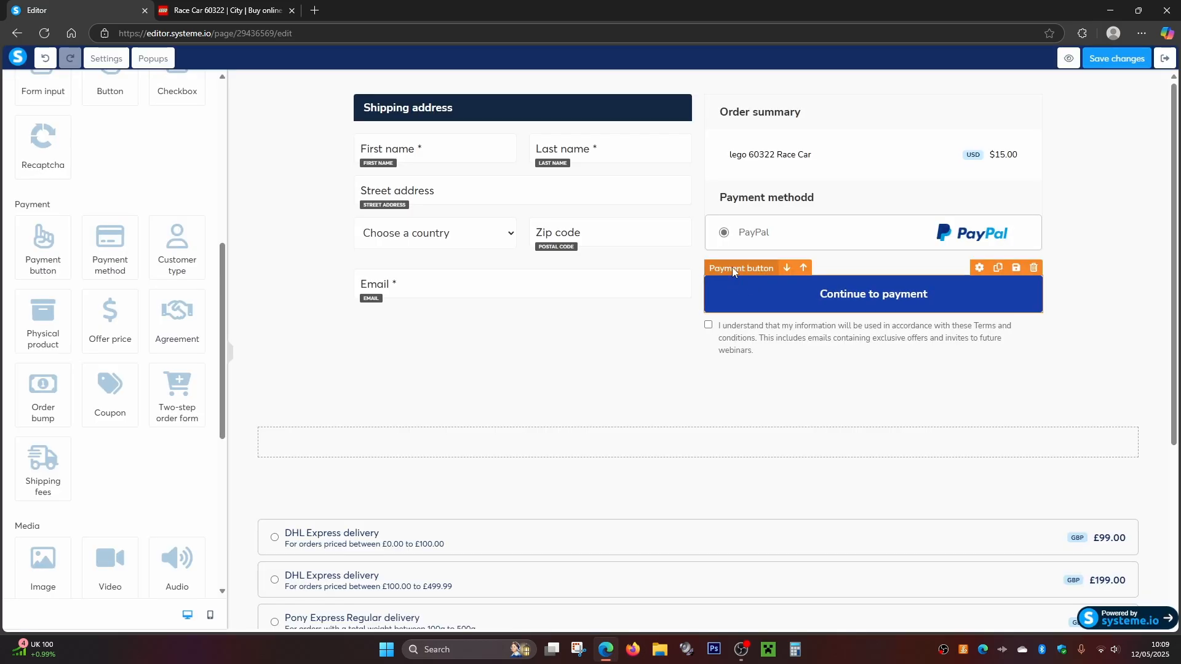
# - Add a Physical product element in the empty row above the shipping fees, save the page and exit the editor
pyautogui.scroll(8, 189, 220)
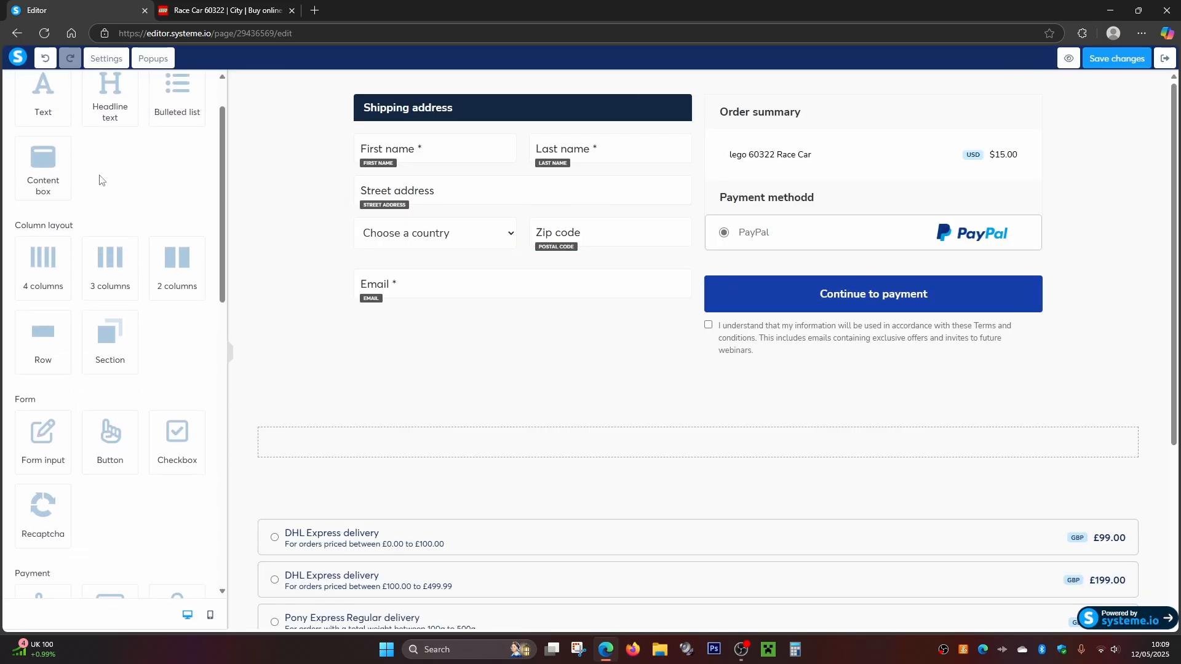
pyautogui.scroll(-7, 78, 237)
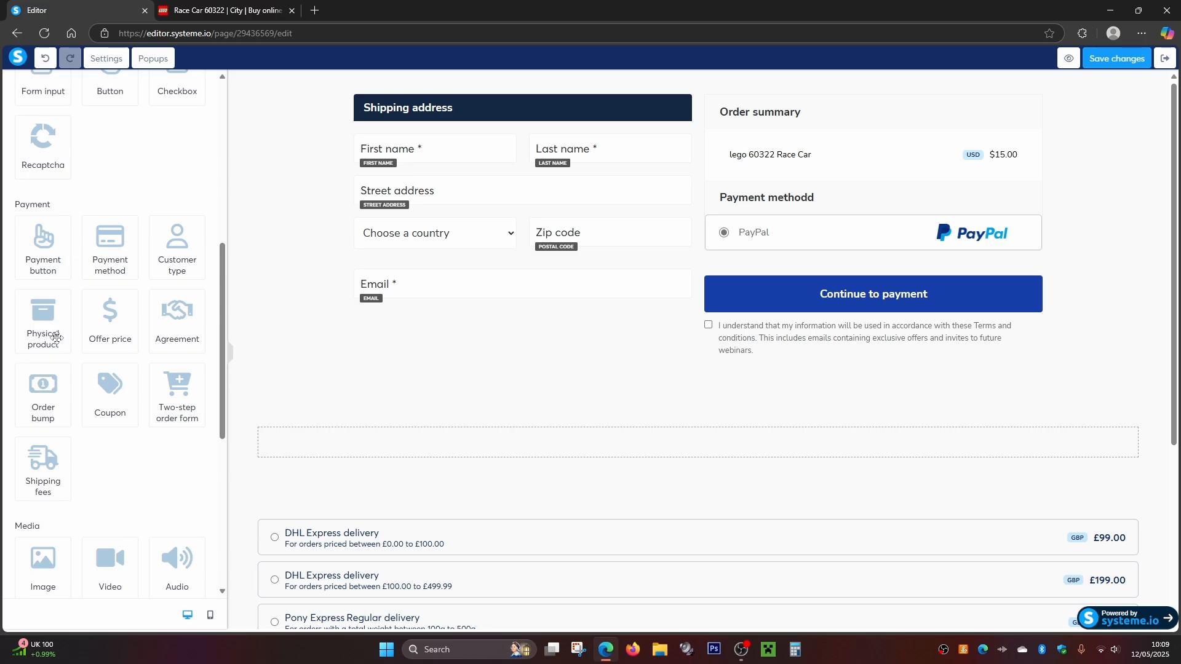
pyautogui.moveTo(47, 320); pyautogui.dragTo(310, 431)
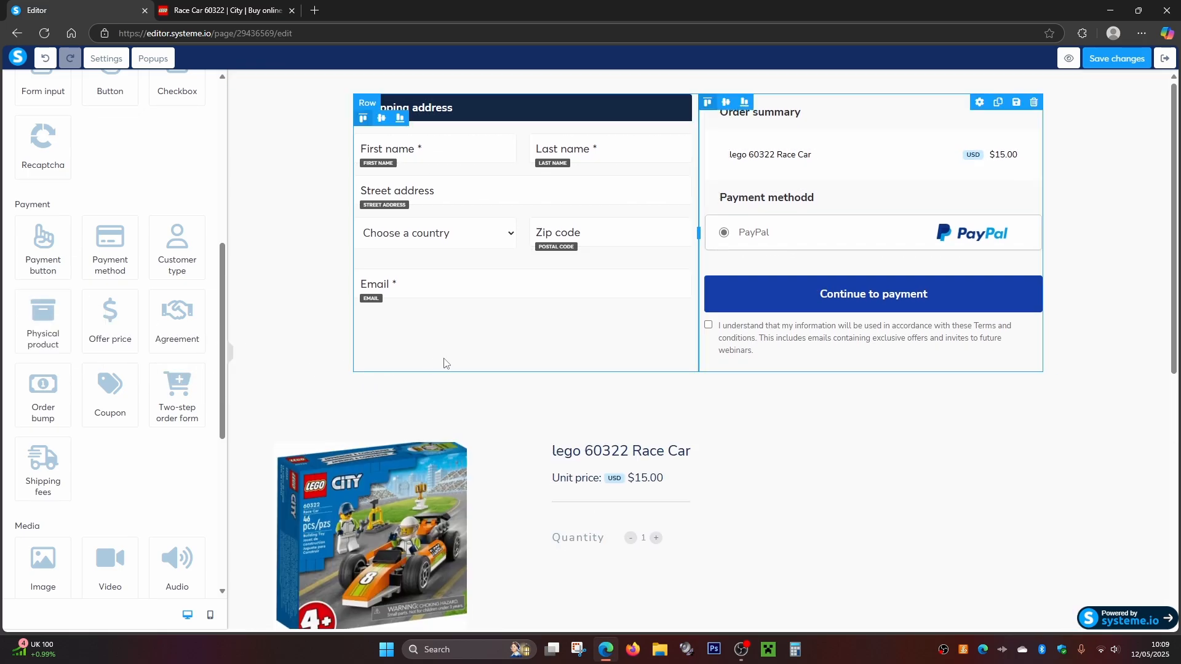
pyautogui.scroll(-3, 466, 401)
pyautogui.scroll(3, 541, 342)
pyautogui.click(1123, 58)
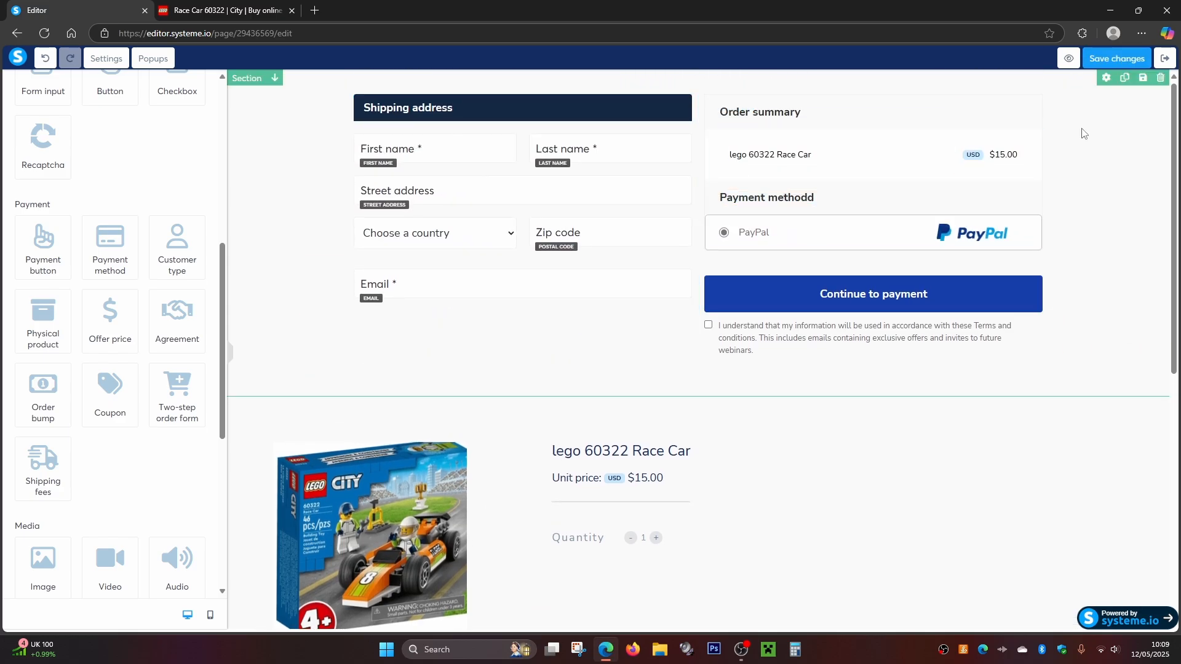
pyautogui.click(1164, 58)
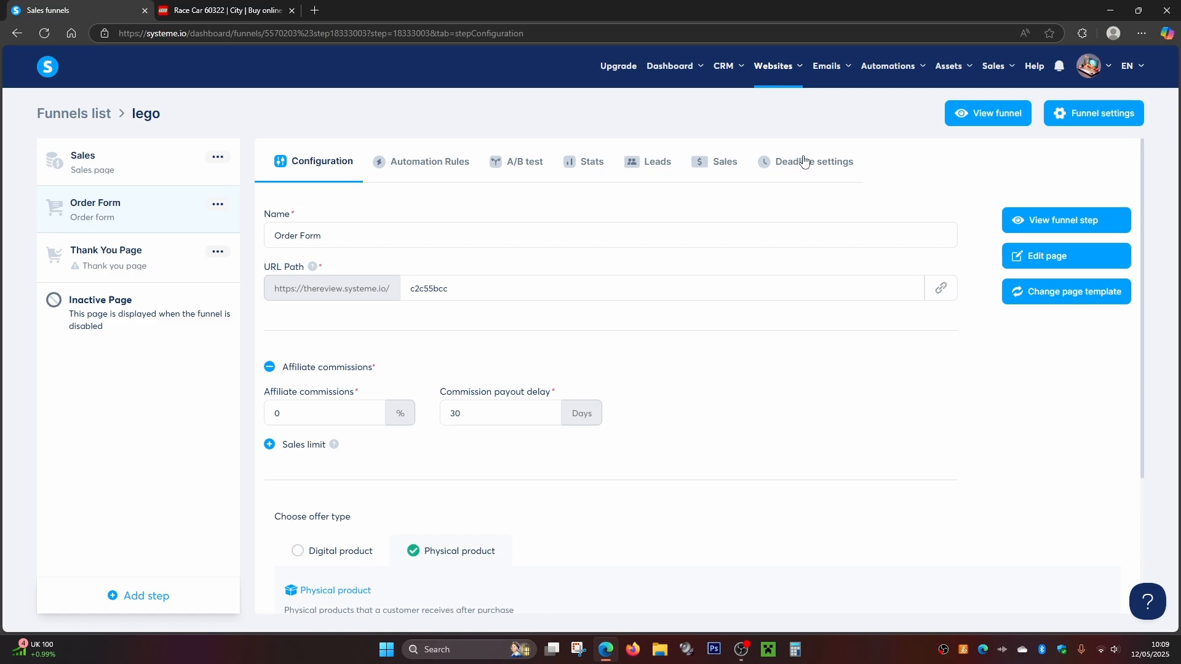
# - Review the Order Form step's Automation Rules, A/B test and Stats, and return to its configuration
pyautogui.click(449, 171)
pyautogui.click(520, 167)
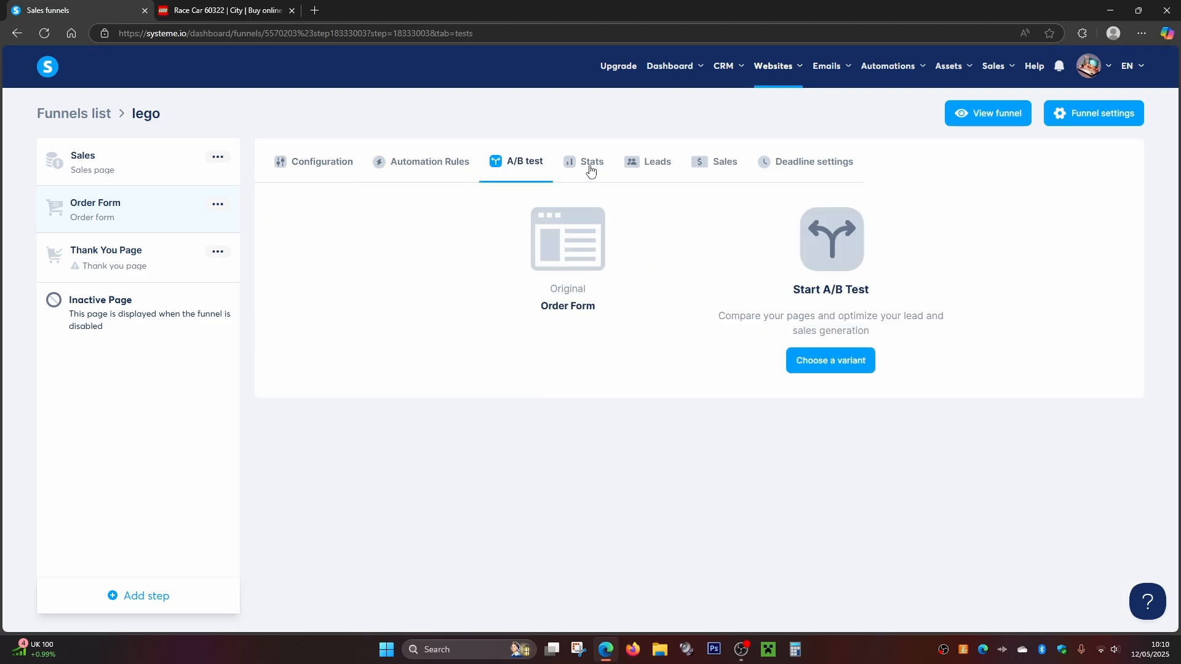
pyautogui.click(591, 169)
pyautogui.click(320, 162)
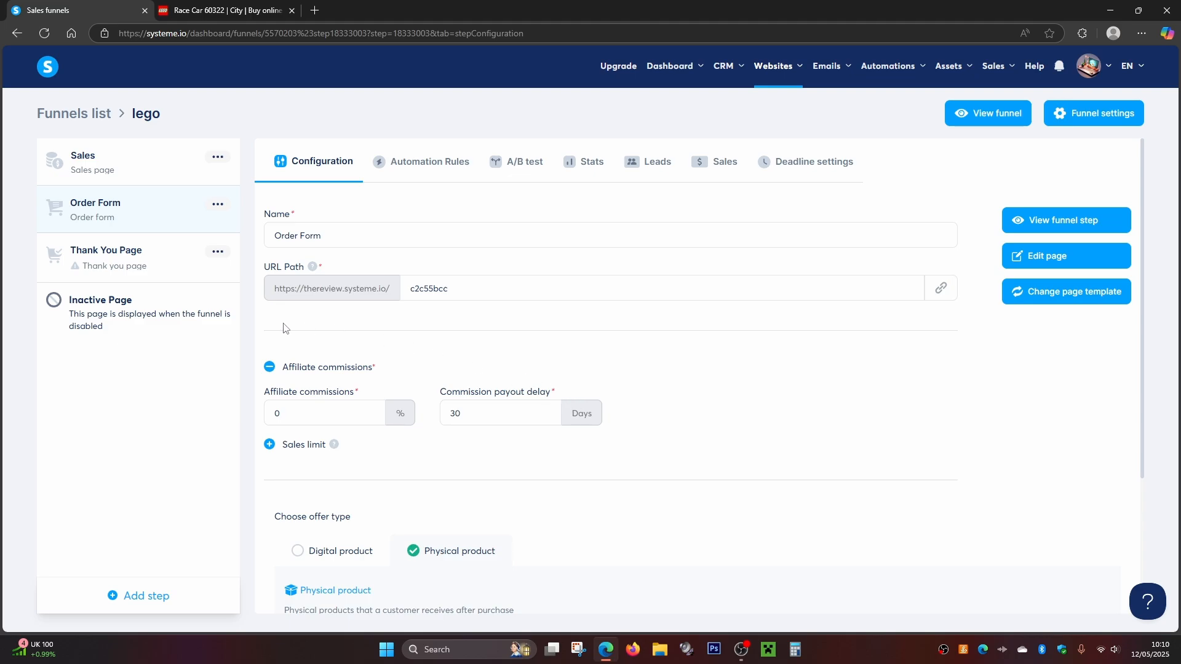
pyautogui.click(140, 599)
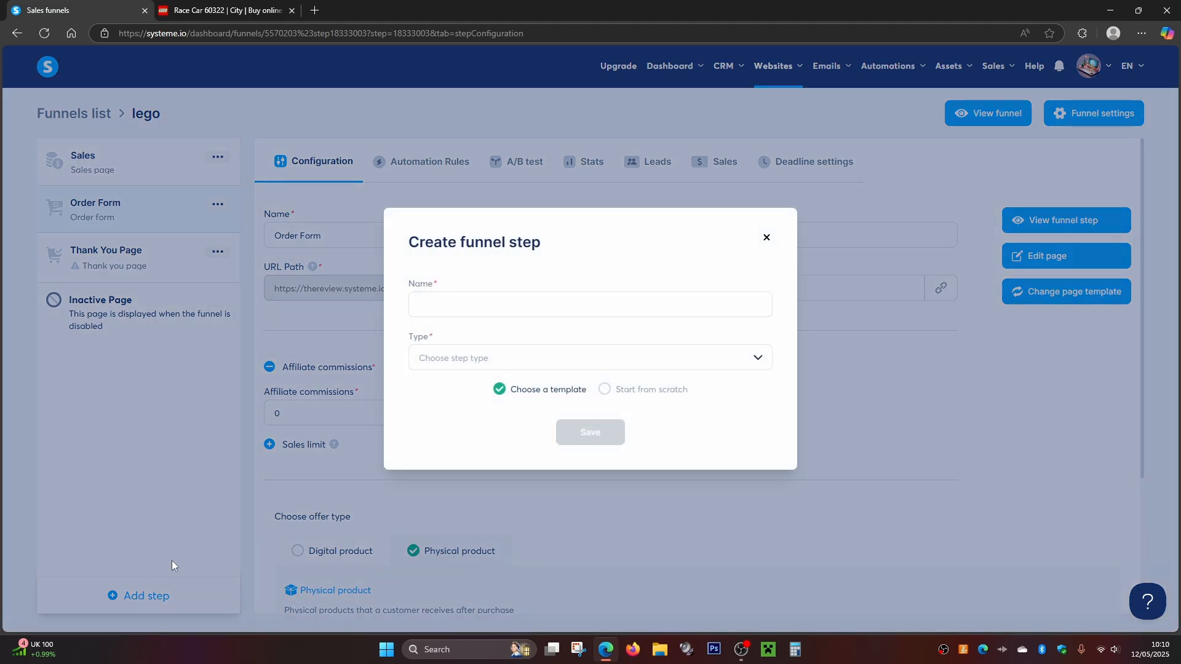
pyautogui.click(448, 361)
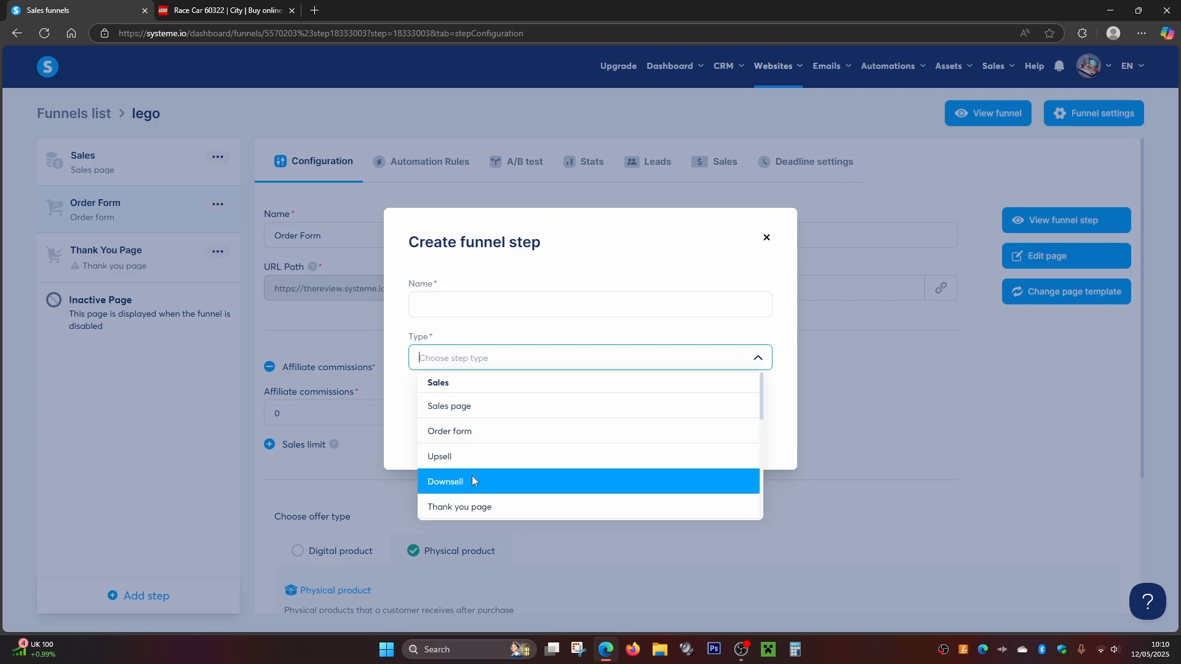
pyautogui.scroll(-5, 473, 480)
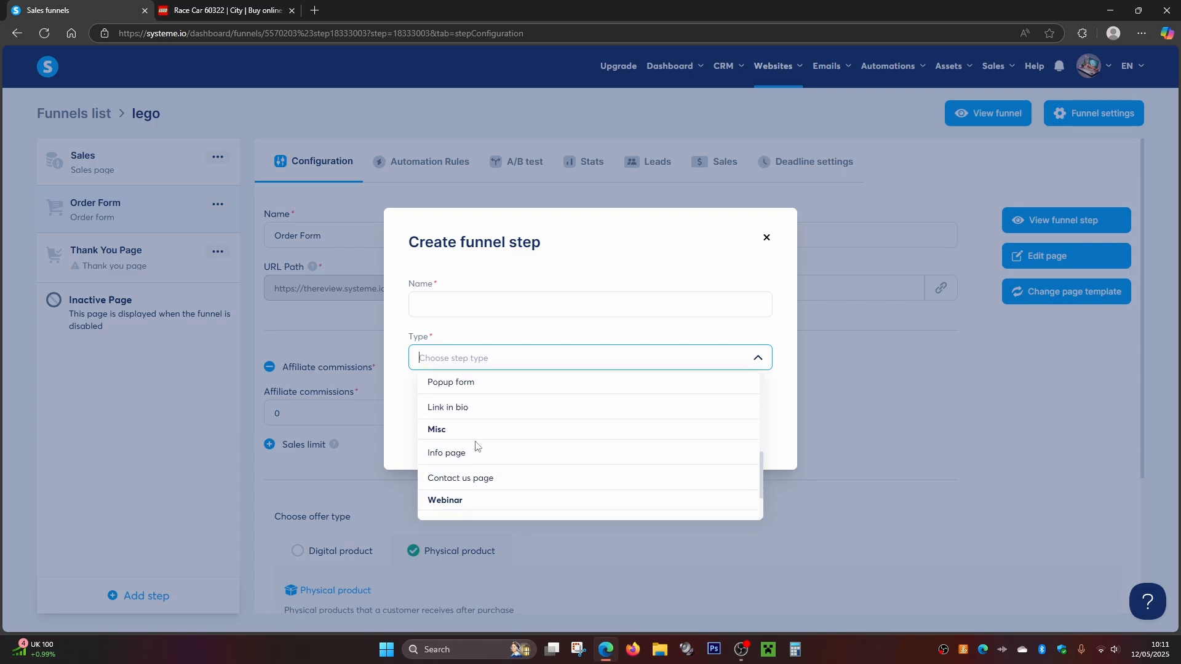
pyautogui.scroll(-1, 463, 465)
pyautogui.scroll(6, 492, 458)
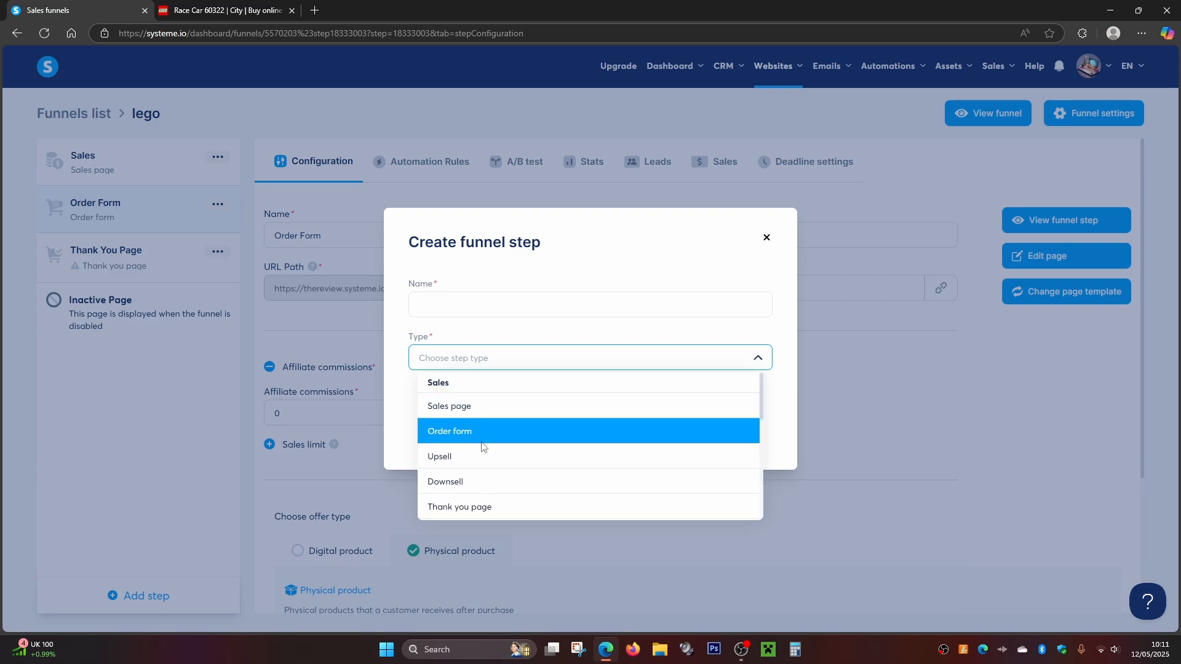
pyautogui.click(767, 237)
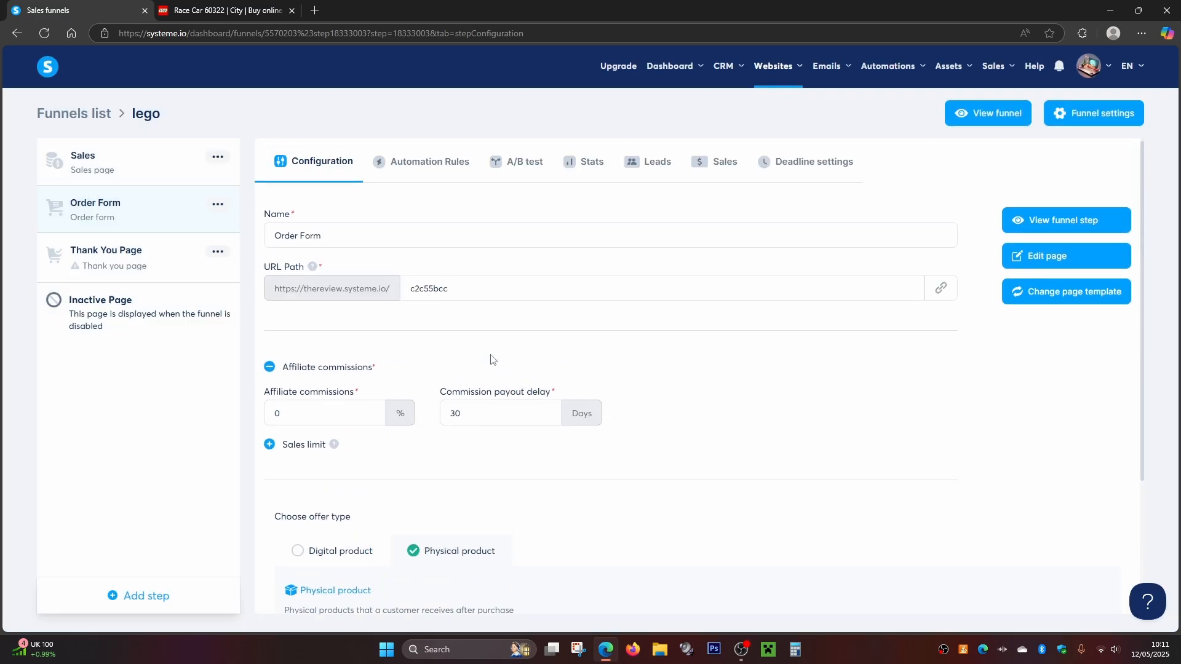
# - View the live lego funnel from its Sales step and follow the sales page's Buy Now link to the order form
pyautogui.click(88, 163)
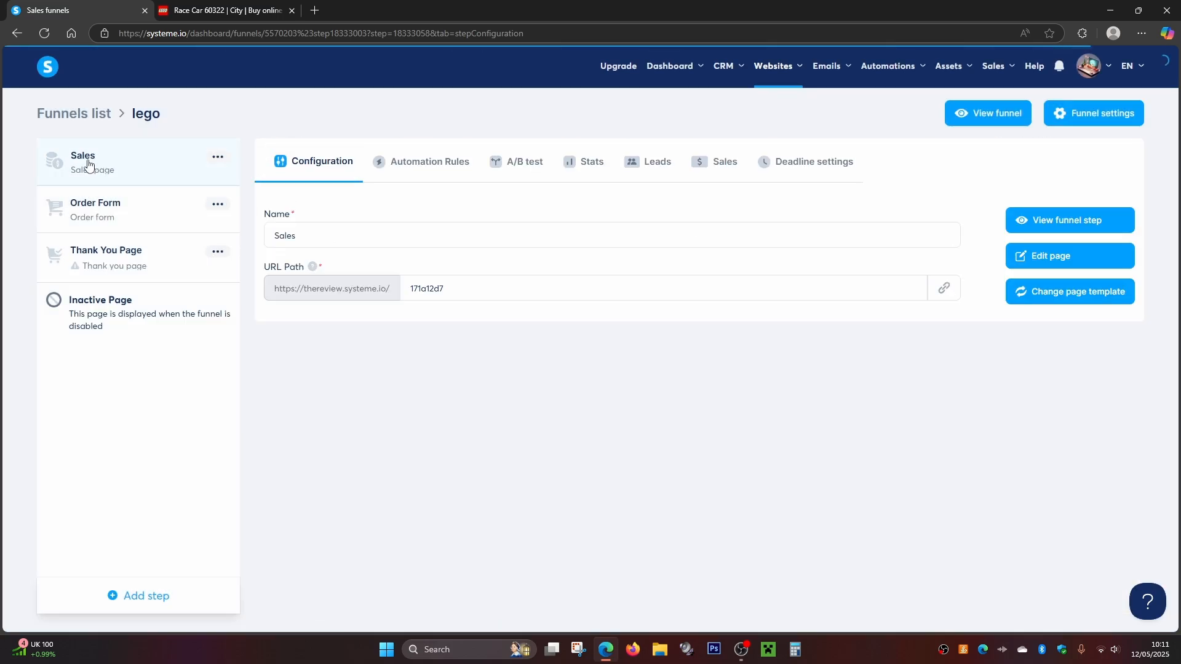
pyautogui.click(995, 118)
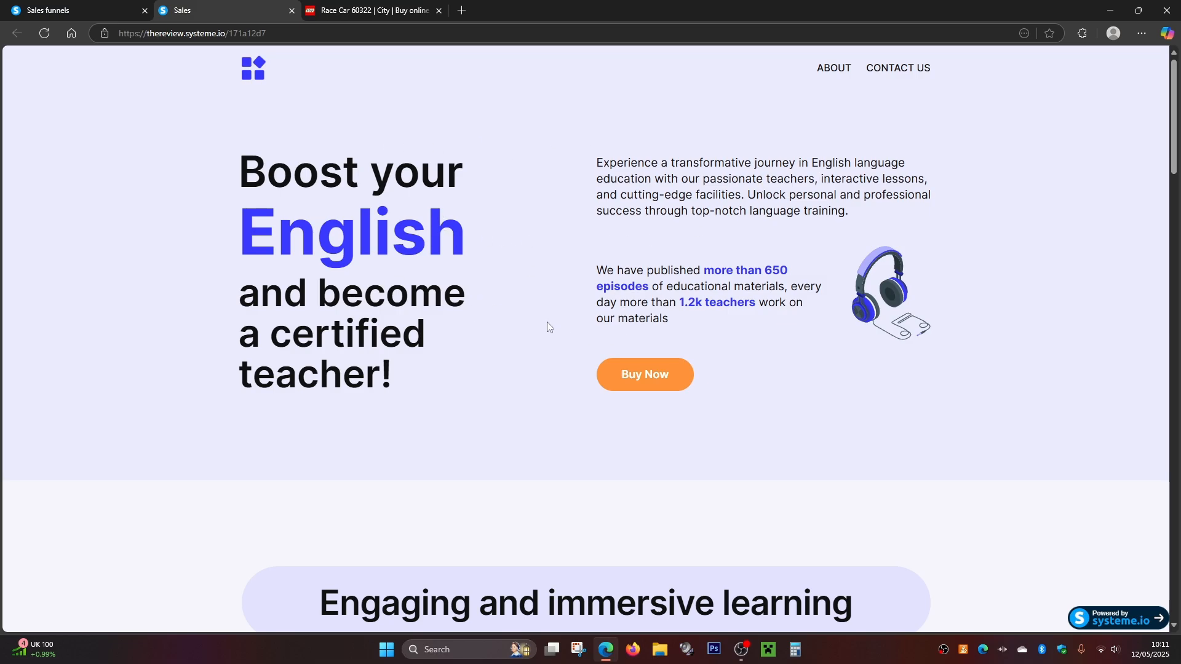
pyautogui.click(632, 383)
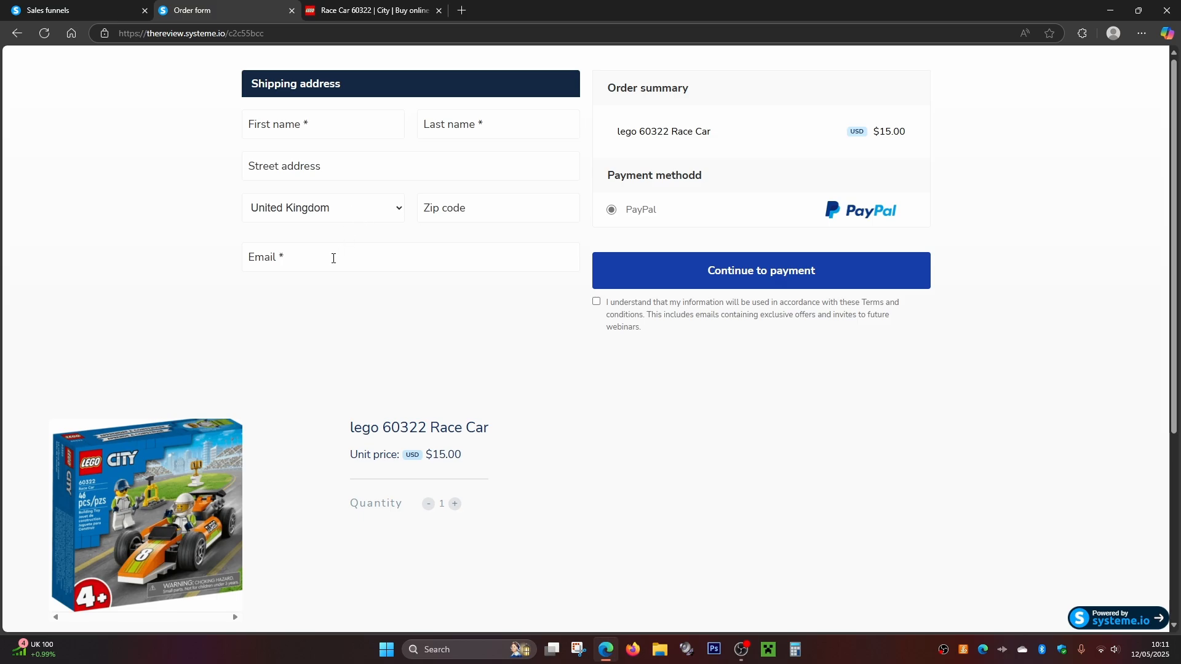
# - Examine the live order form's shipping address fields, order summary, payment method, product details and shipping section
pyautogui.scroll(-3, 567, 214)
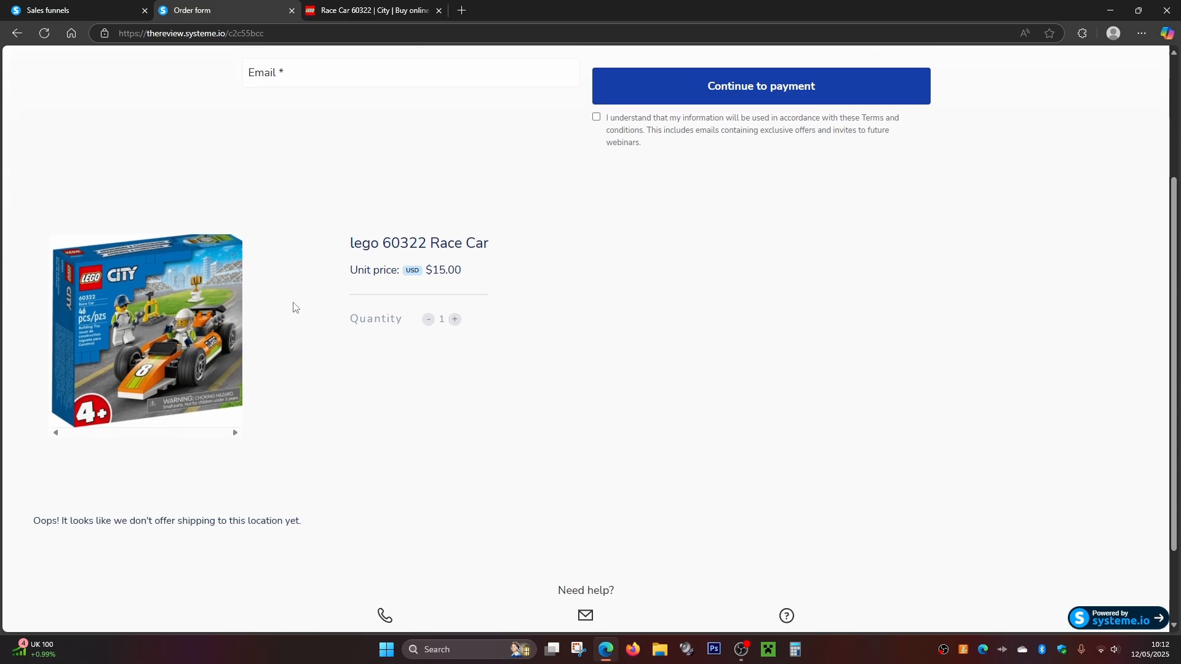
pyautogui.scroll(-2, 363, 306)
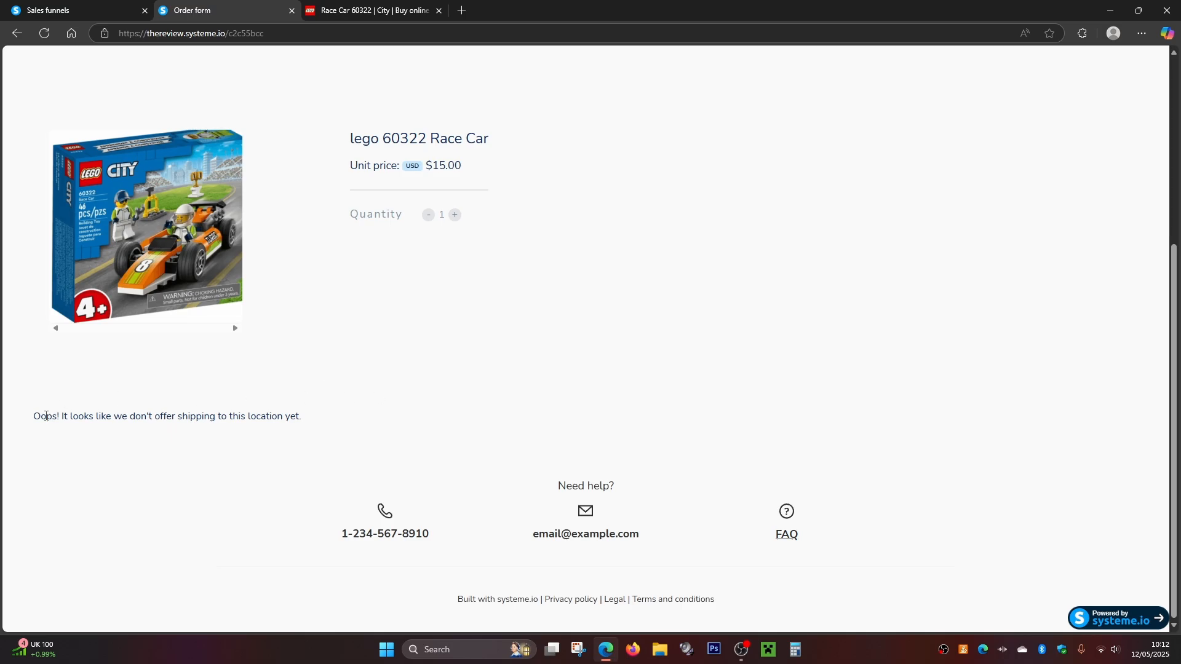
pyautogui.scroll(5, 302, 366)
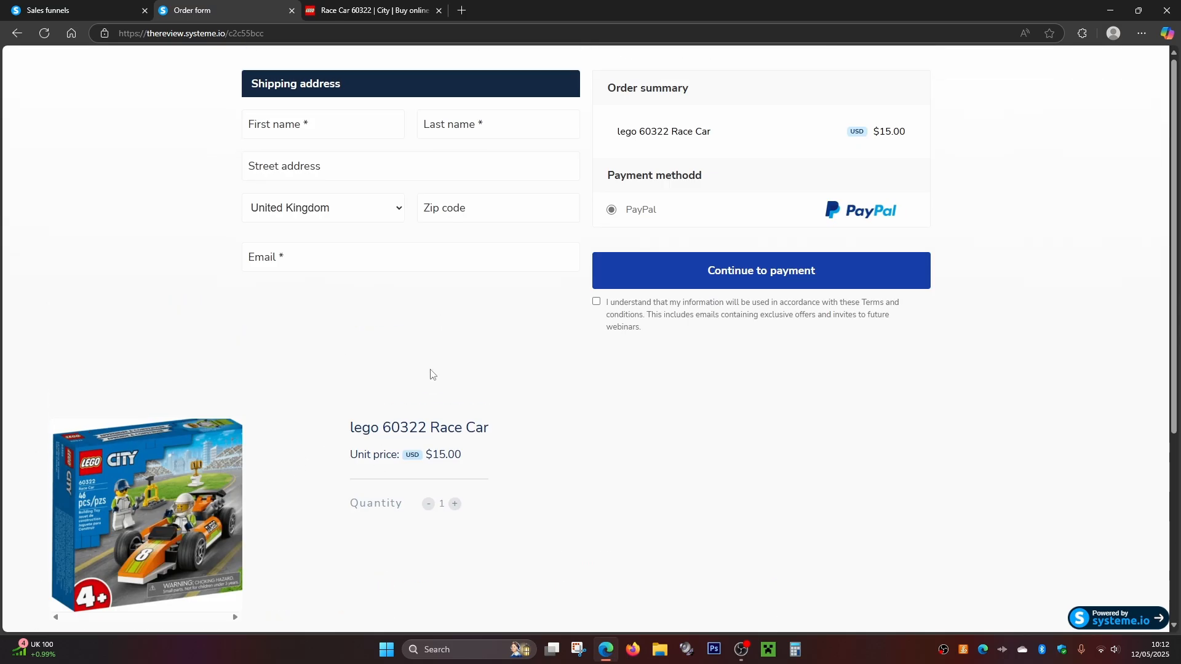
pyautogui.scroll(-5, 309, 387)
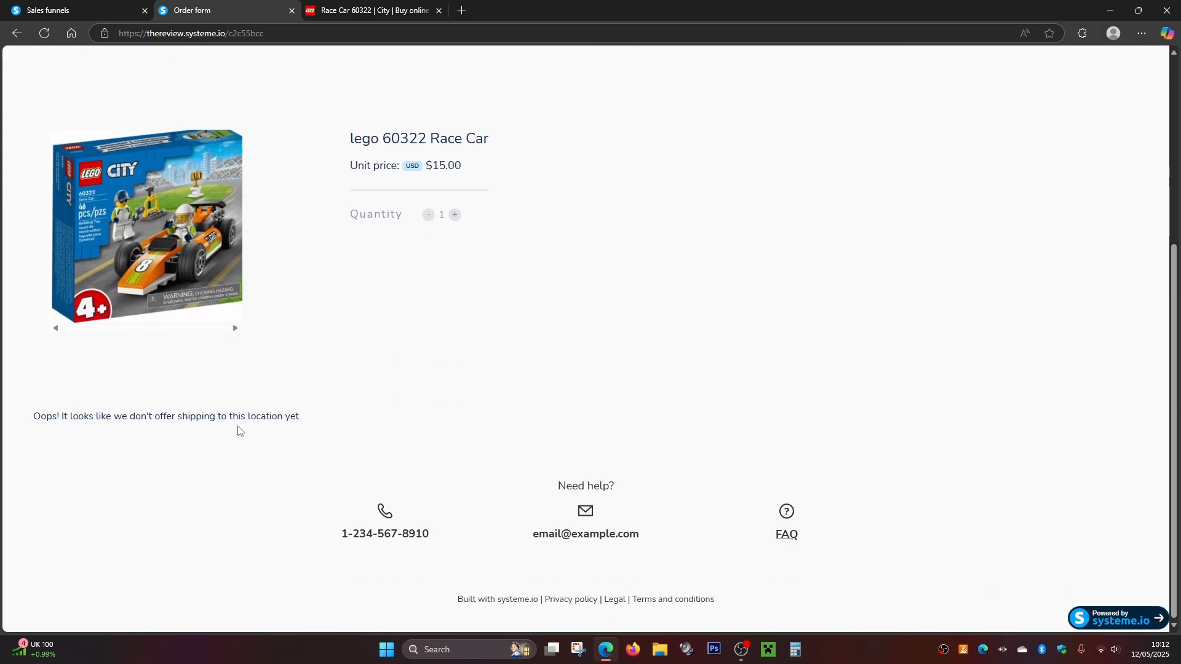
pyautogui.scroll(5, 351, 418)
pyautogui.scroll(-5, 359, 412)
pyautogui.scroll(5, 312, 393)
pyautogui.scroll(-5, 424, 285)
pyautogui.scroll(5, 593, 342)
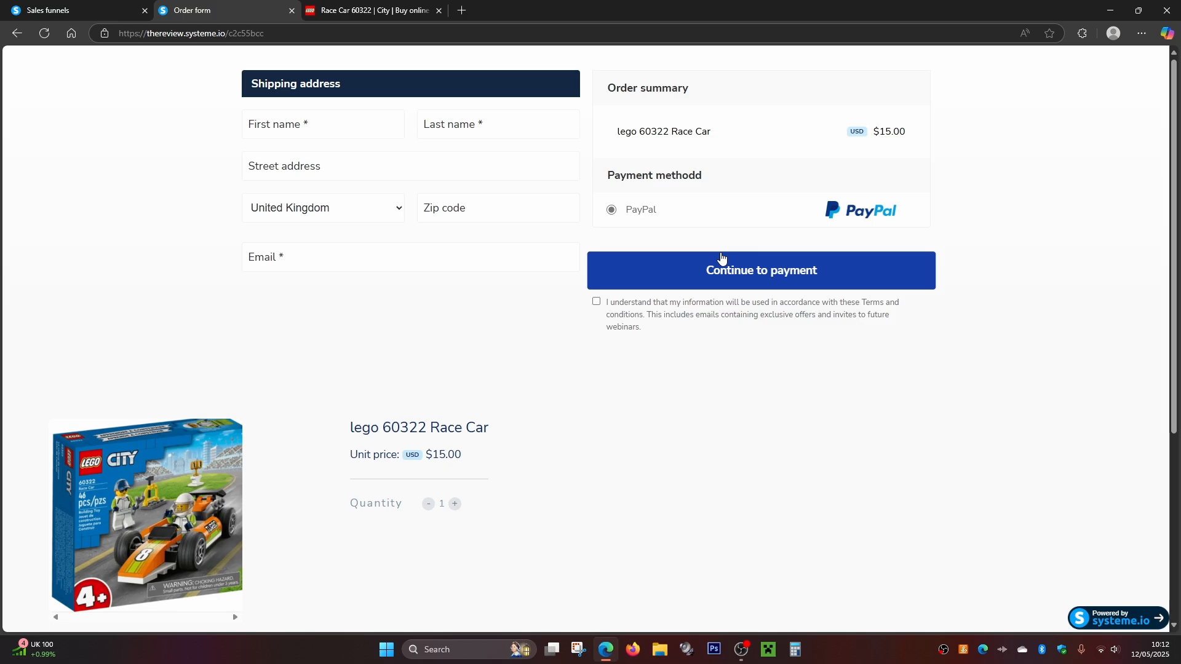
# - Return to the lego funnel setup and open the Thank You Page step to pick a thank-you template
pyautogui.click(94, 9)
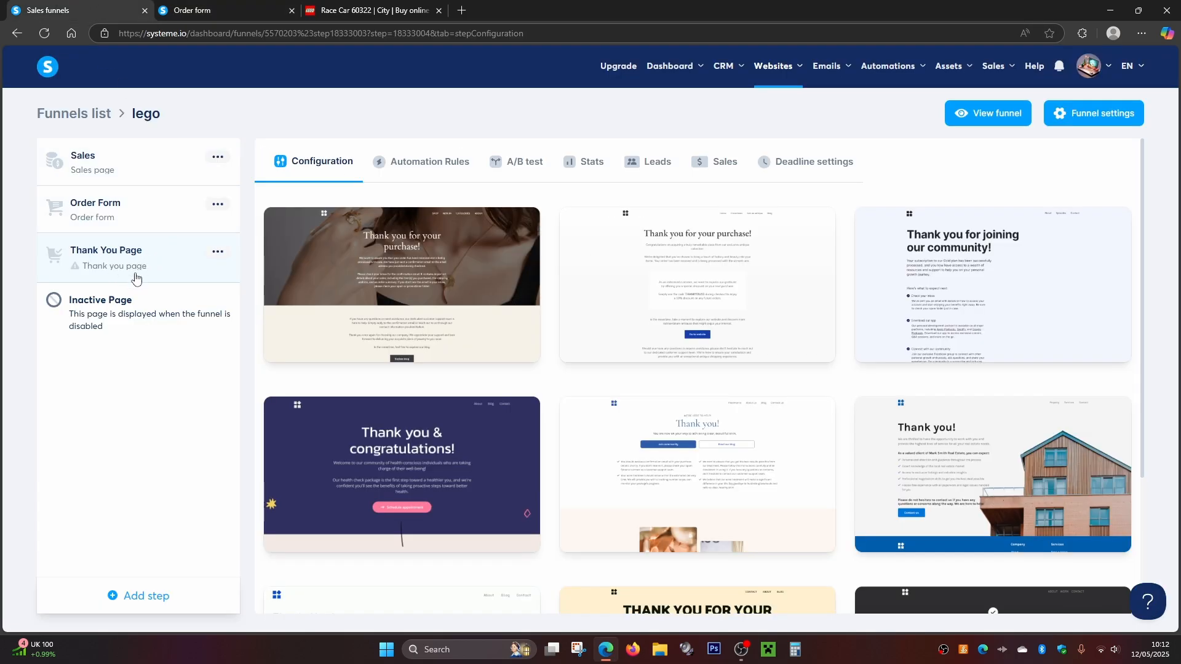
pyautogui.moveTo(356, 282)
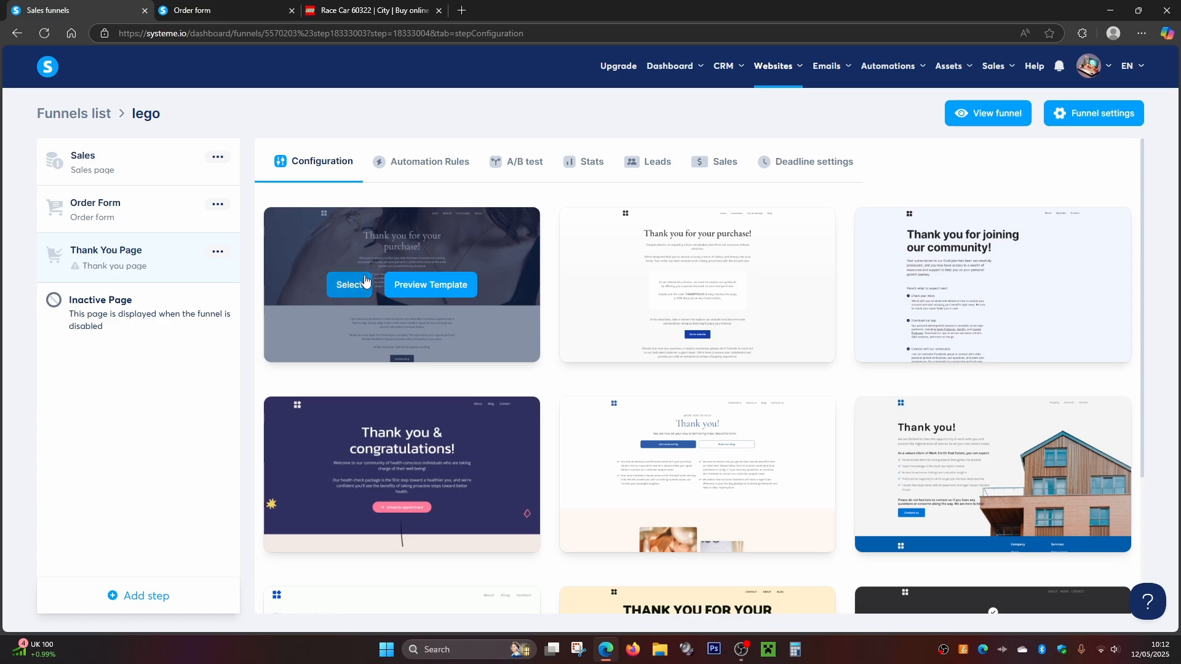